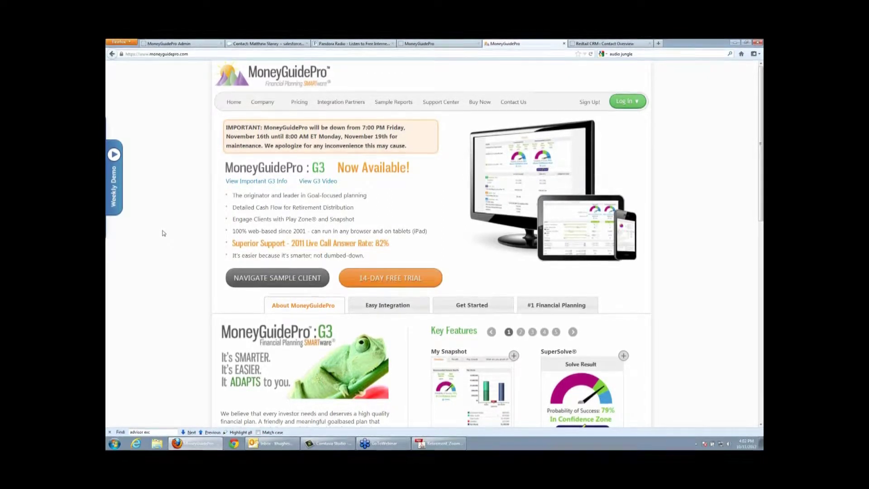
# Examine the financial planning software survey charts in the #1 Financial Planning section of the home page.
pyautogui.click(552, 306)
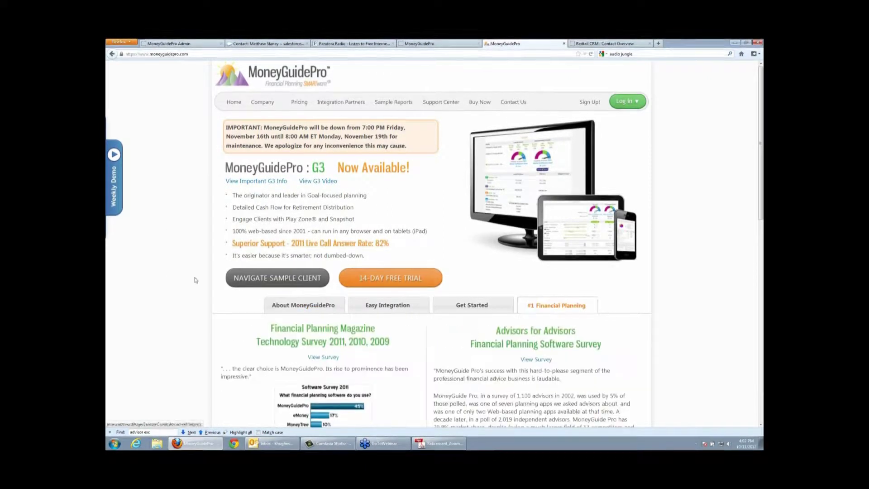
pyautogui.scroll(-8, 172, 282)
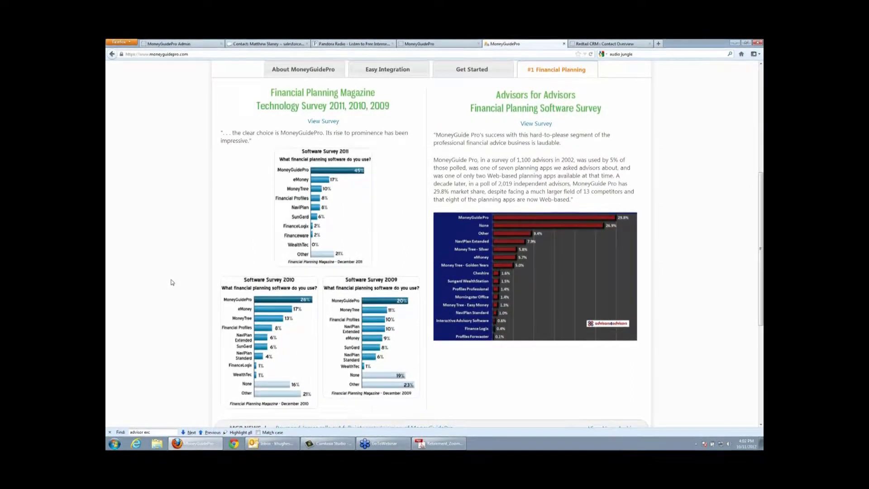
pyautogui.scroll(5, 168, 272)
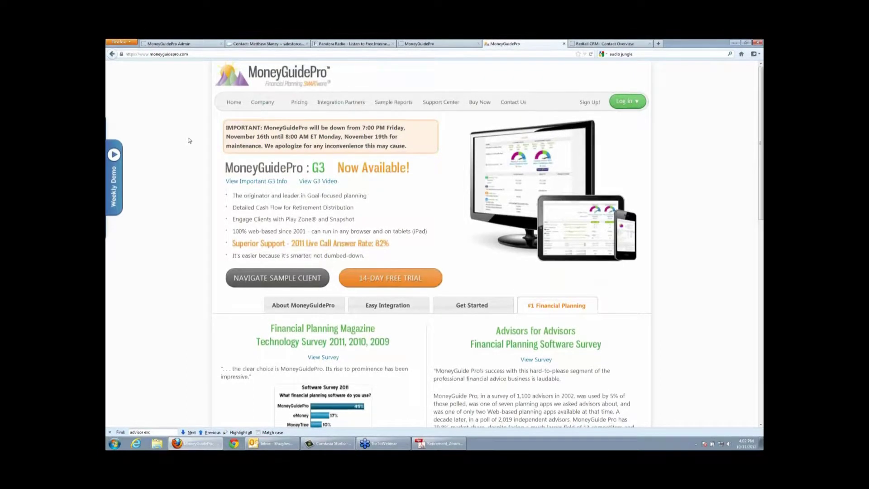
# Log in to MoneyGuidePro by entering the user ID and the account password.
pyautogui.click(618, 103)
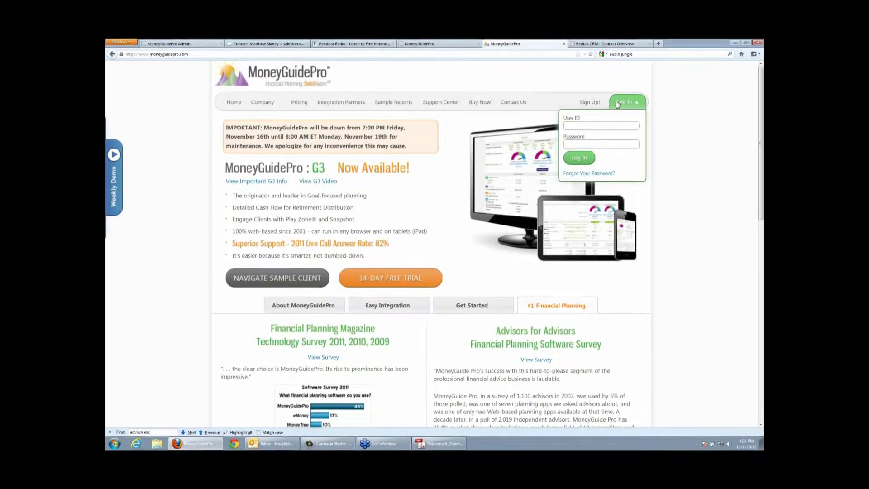
pyautogui.write('kevin')
pyautogui.press('Tab')
pyautogui.write('*****')
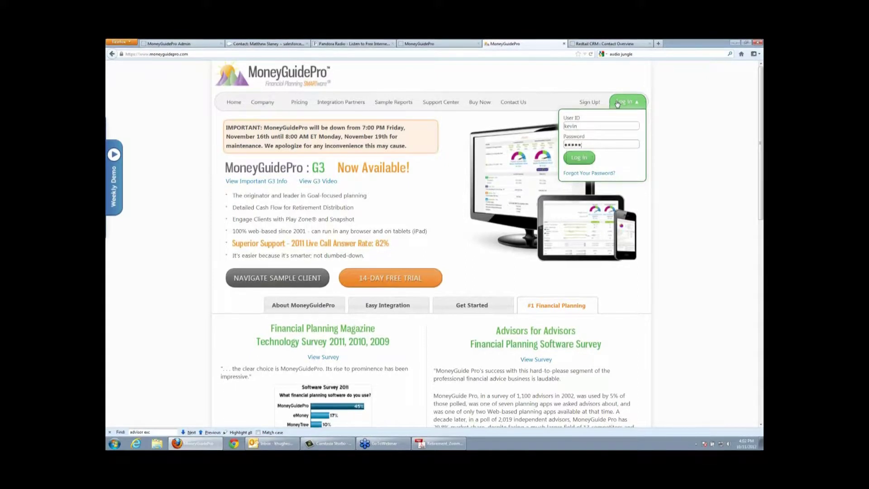
pyautogui.press('Return')
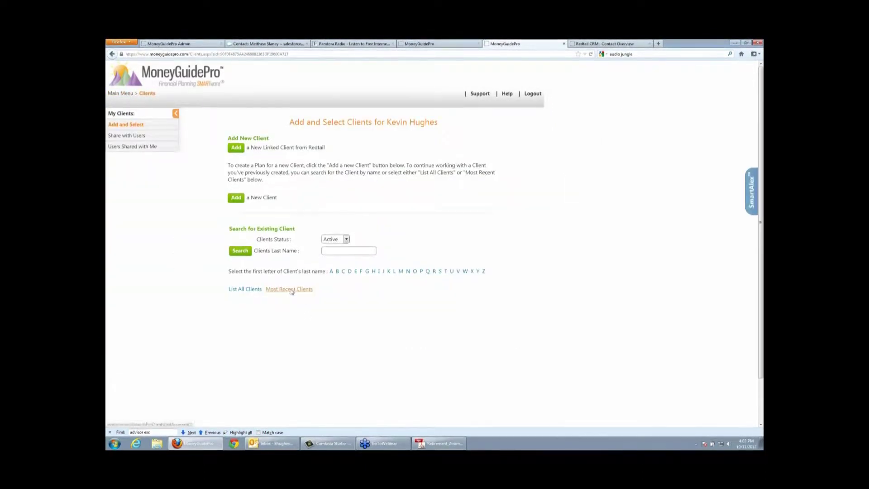
# List the most recent clients, open the couple's record marked "Goal Detail demo version" and decline the portfolio information update.
pyautogui.click(292, 290)
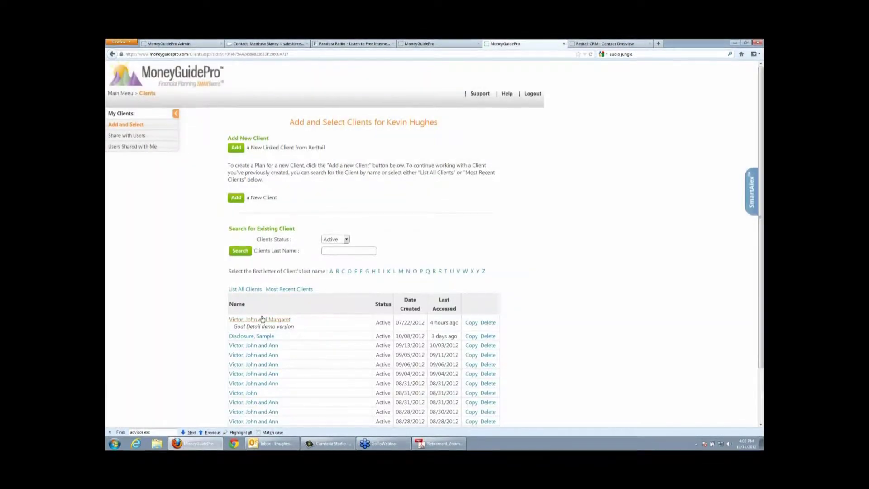
pyautogui.click(260, 320)
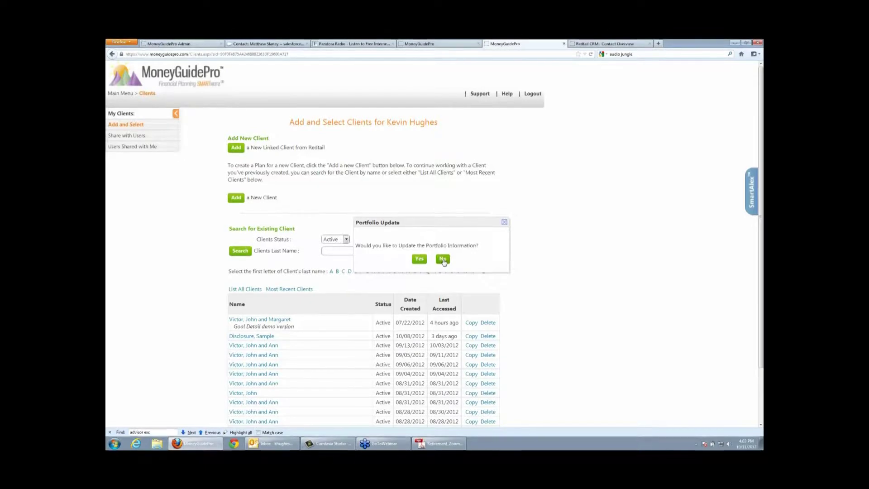
pyautogui.click(444, 259)
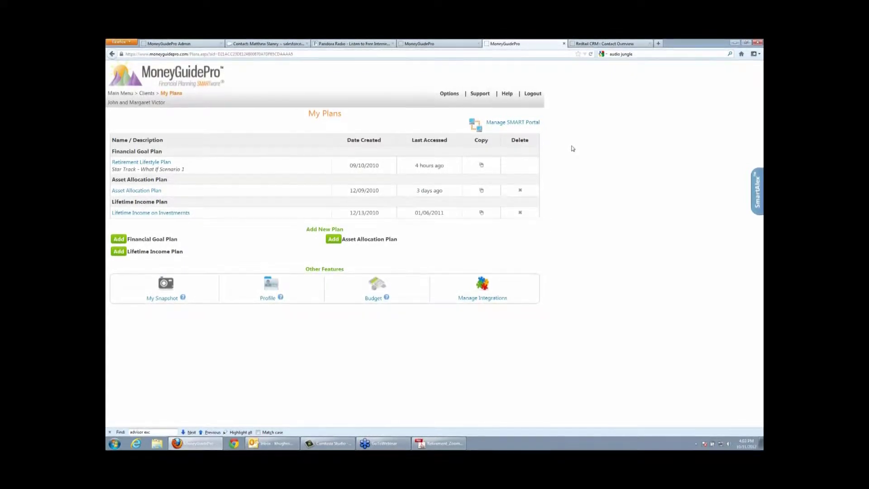
# Switch to the other client's My Plans page, highlight the Manage Integrations feature and erase the highlight.
pyautogui.click(428, 42)
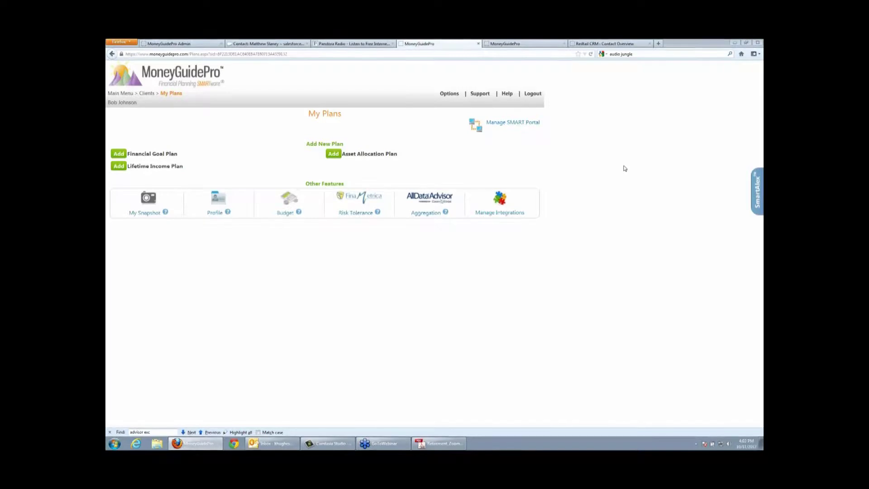
pyautogui.hotkey('ctrl', 'shift', 'd')
pyautogui.moveTo(452, 185)
pyautogui.mouseDown()
pyautogui.moveTo(553, 199)
pyautogui.moveTo(480, 232)
pyautogui.moveTo(453, 190)
pyautogui.mouseUp()
pyautogui.rightClick(510, 174)
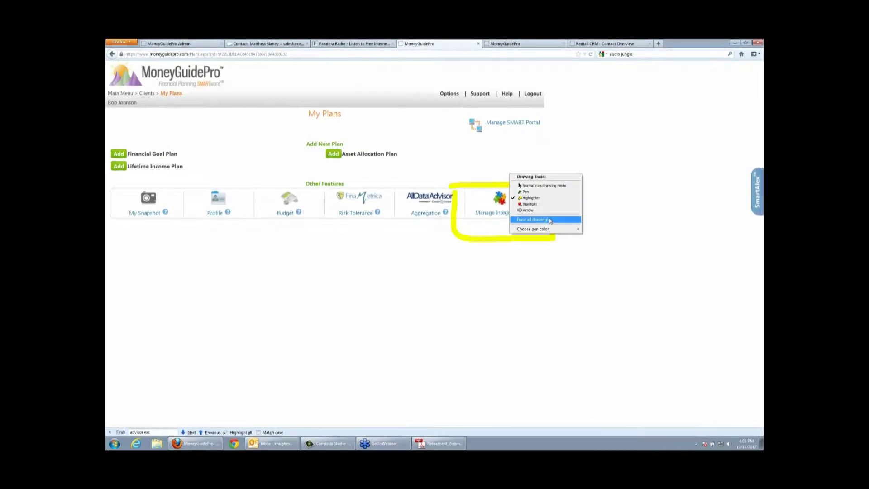
pyautogui.click(529, 220)
# Open Manage Integrations, search AssetBook by the client's last name and add the matching client.
pyautogui.click(512, 213)
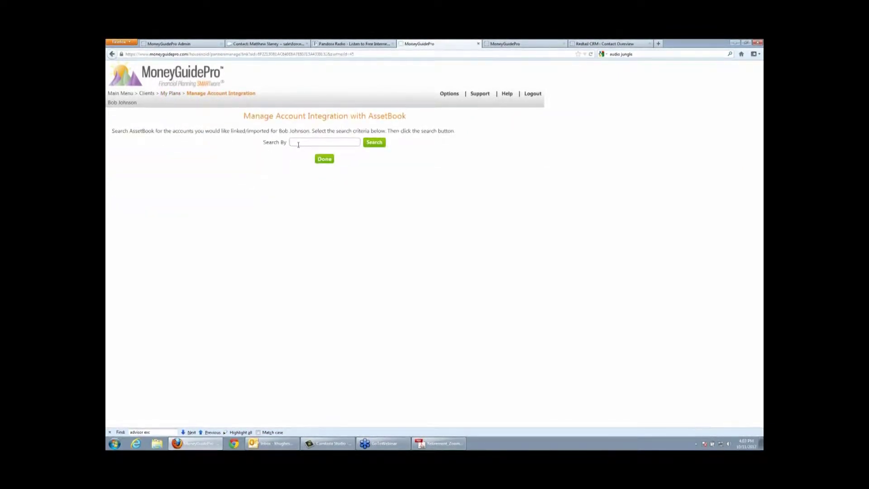
pyautogui.write('johnson')
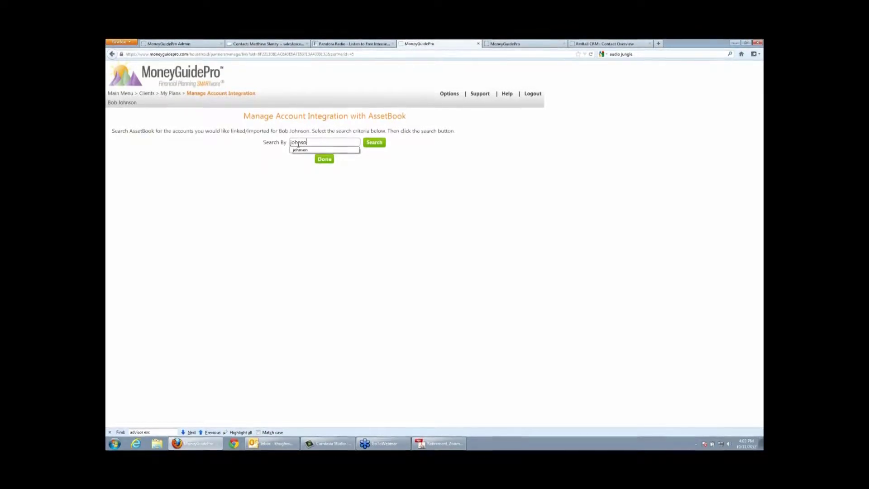
pyautogui.click(376, 144)
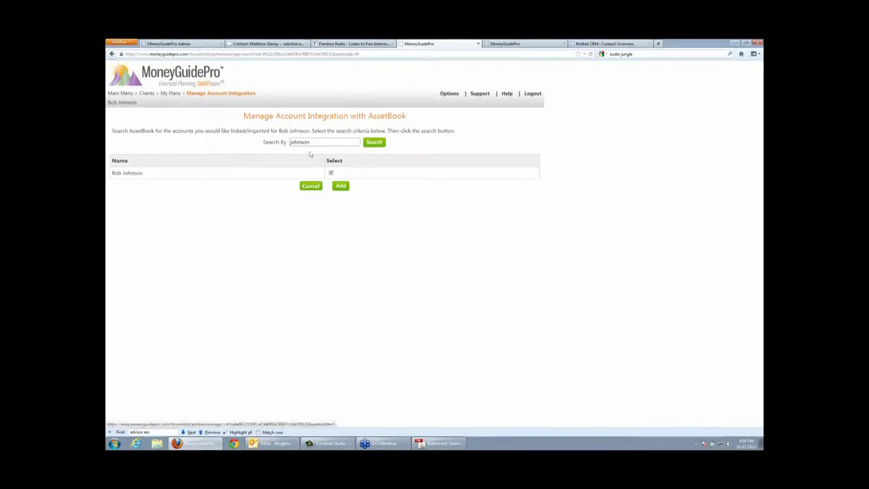
pyautogui.click(342, 190)
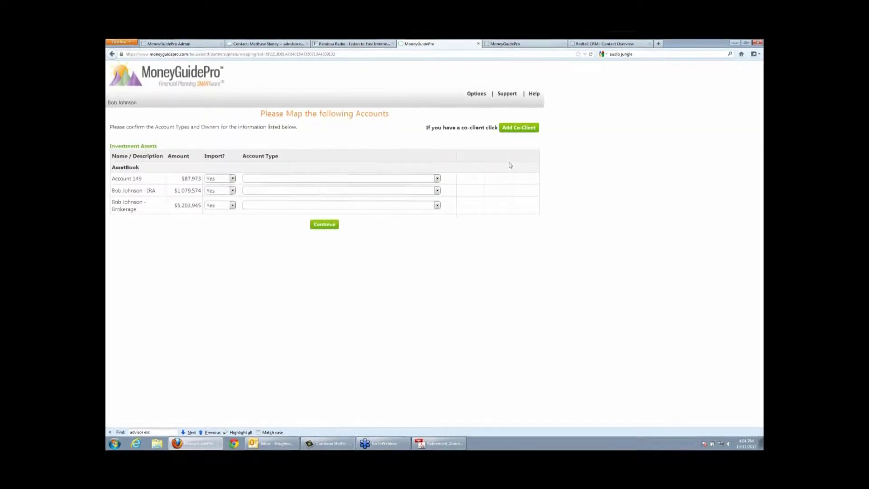
# Map the first AssetBook account as Taxable and/or Tax-Free Accounts - Account and the IRA as Individual Retirement Accounts - Traditional IRA - Account.
pyautogui.click(437, 178)
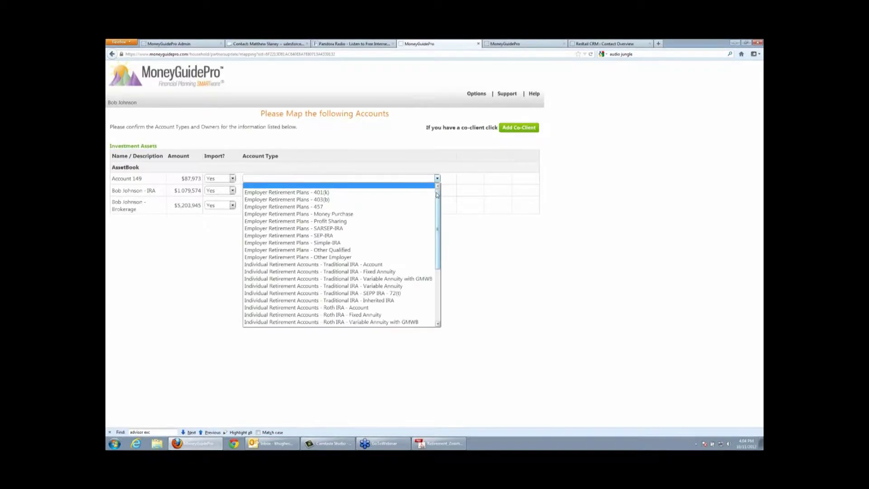
pyautogui.moveTo(438, 195); pyautogui.dragTo(437, 246)
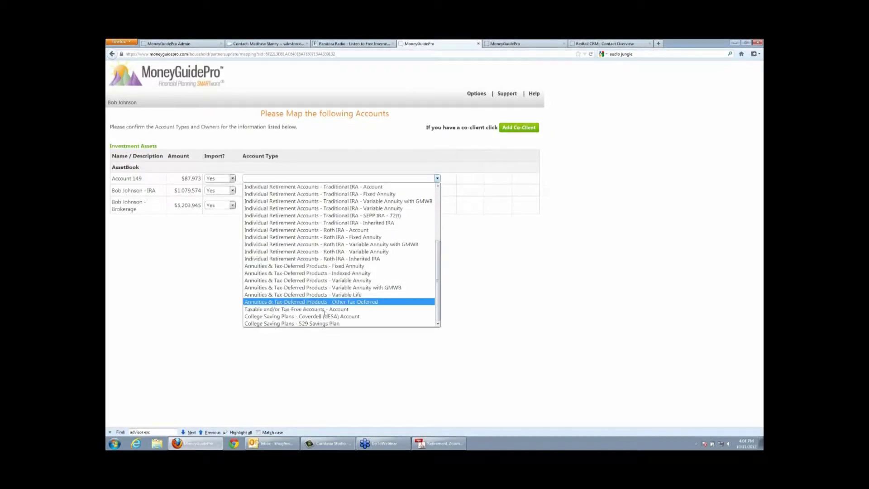
pyautogui.click(292, 310)
pyautogui.click(435, 201)
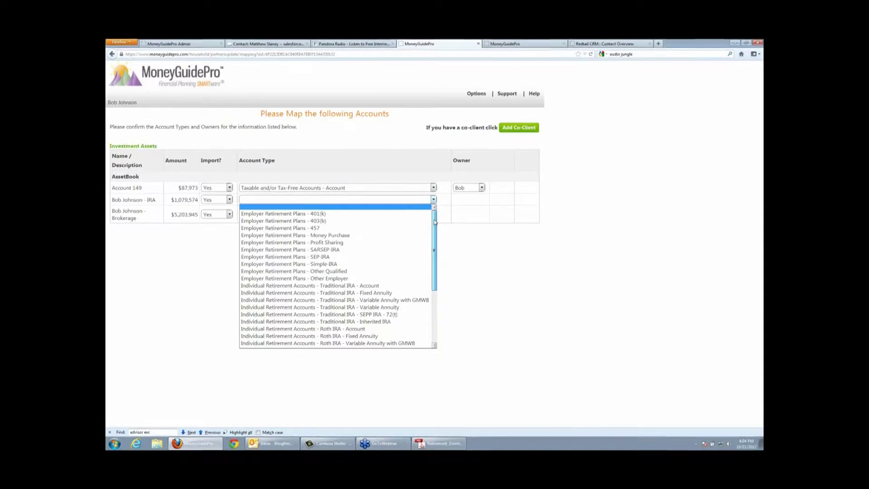
pyautogui.moveTo(436, 222); pyautogui.dragTo(436, 273)
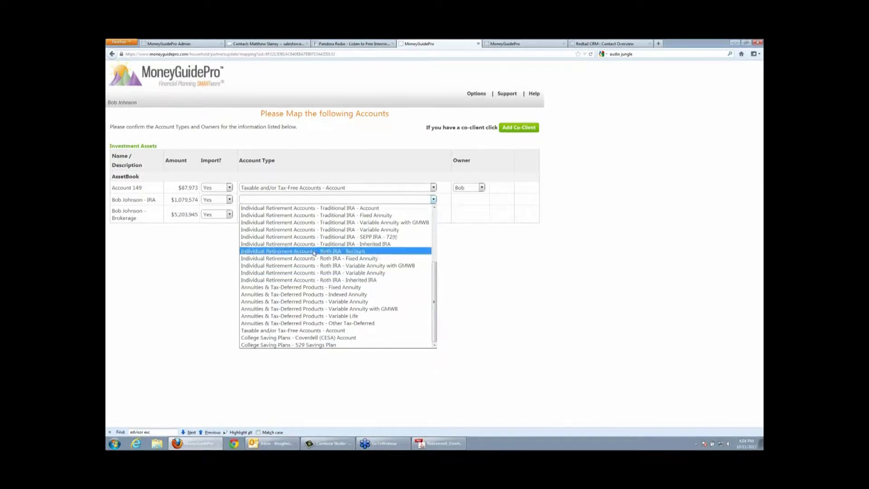
pyautogui.click(339, 208)
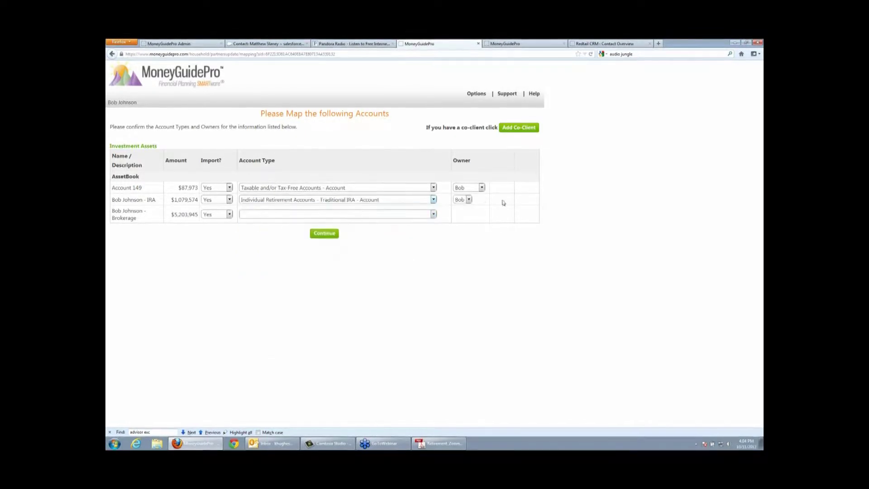
# Map the brokerage account as Taxable and/or Tax-Free Accounts - Account and submit the AssetBook account mapping.
pyautogui.click(434, 214)
pyautogui.moveTo(434, 235); pyautogui.dragTo(433, 289)
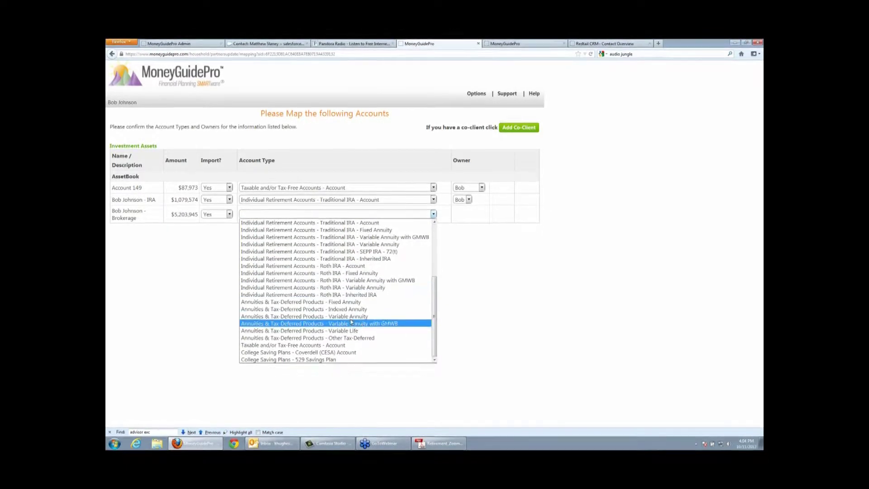
pyautogui.click(279, 345)
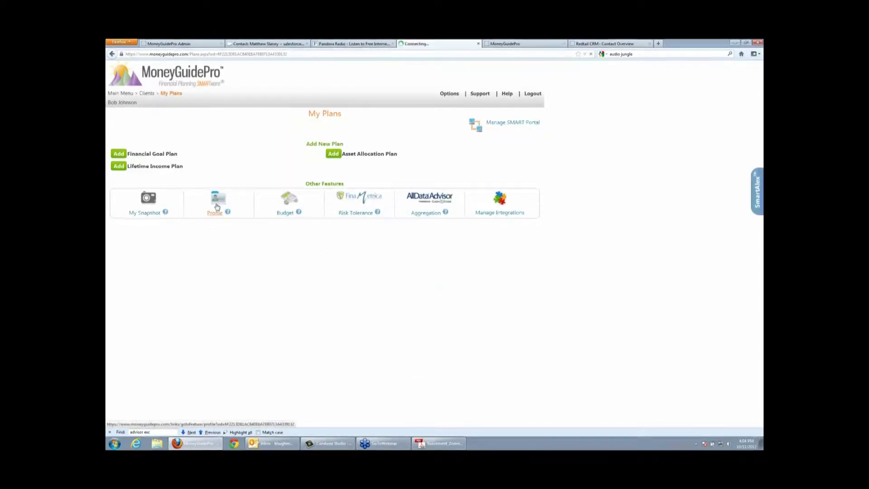
# Try twice to open the client's Profile, returning to the My Plans page each time.
pyautogui.click(217, 207)
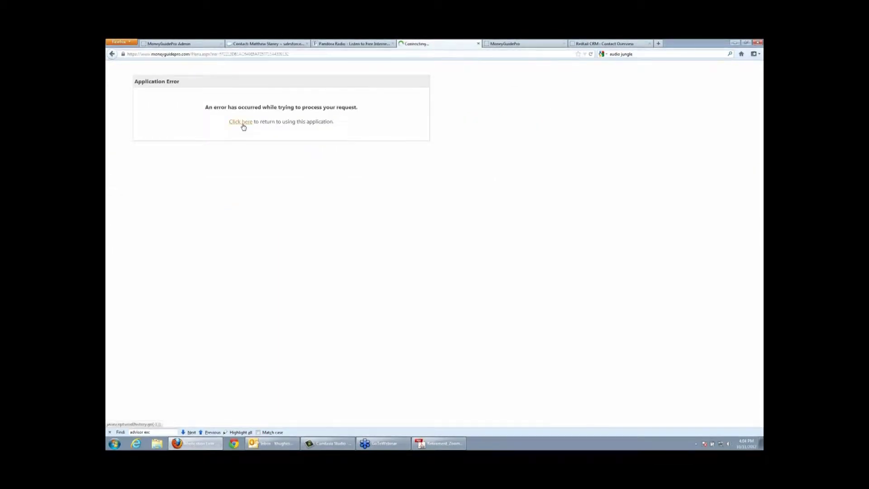
pyautogui.click(243, 124)
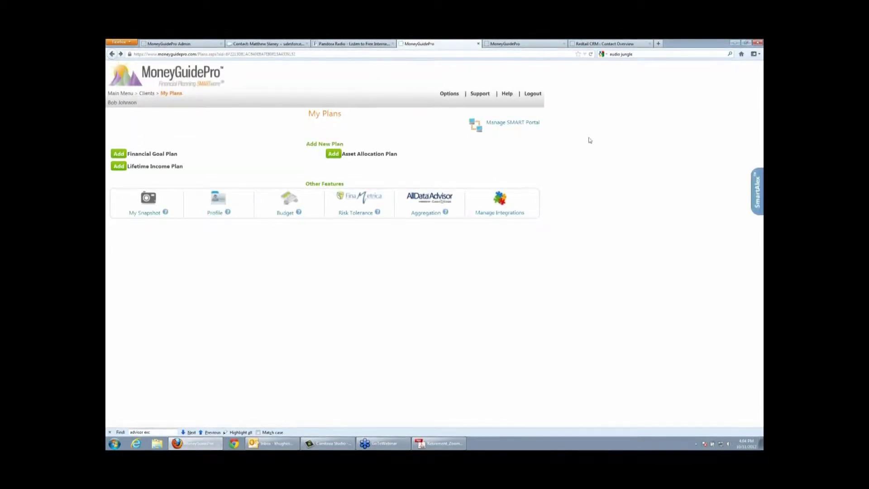
pyautogui.click(215, 213)
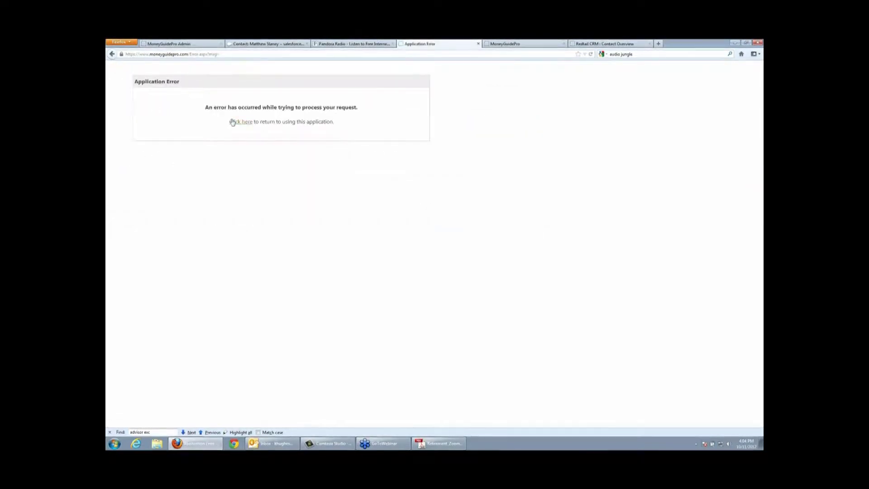
pyautogui.click(233, 122)
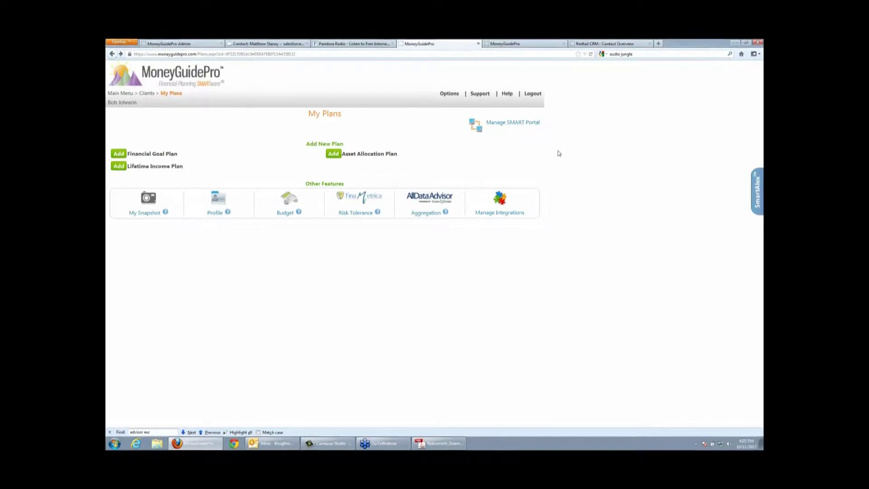
# Switch to the contact overview in Redtail CRM, highlight the Dashboard portfolio section and erase the highlight.
pyautogui.click(538, 42)
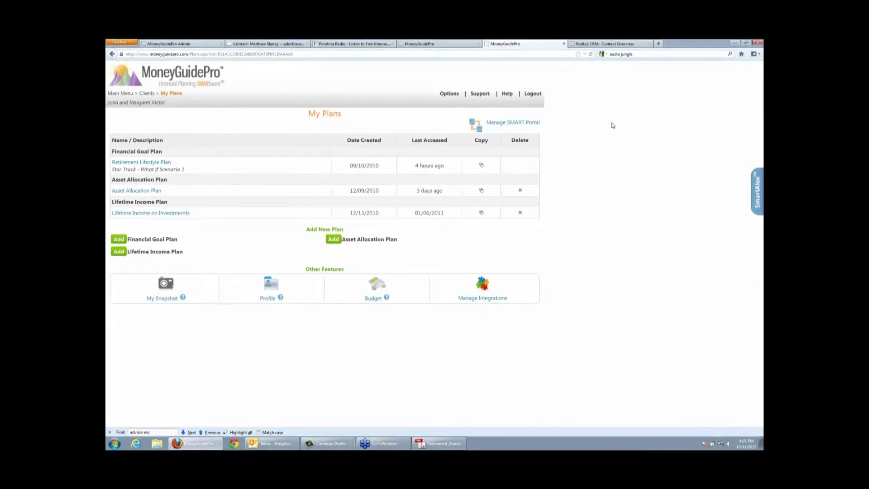
pyautogui.click(603, 44)
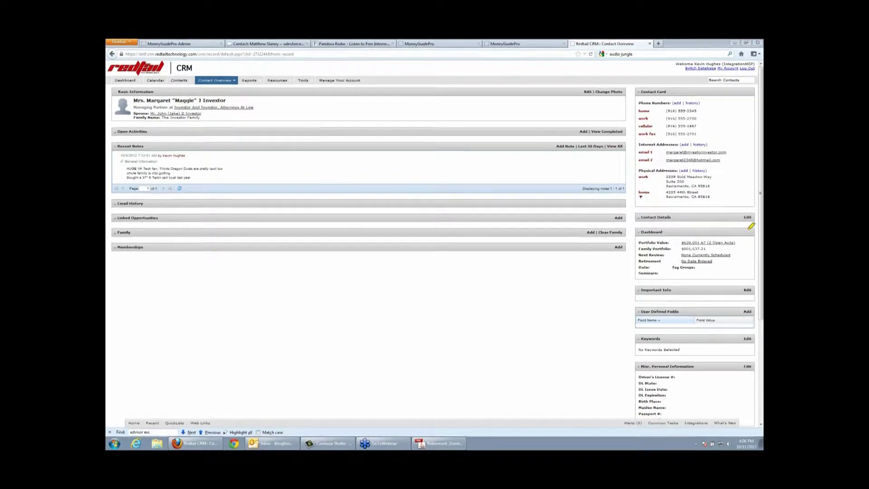
pyautogui.moveTo(750, 229)
pyautogui.mouseDown()
pyautogui.moveTo(644, 224)
pyautogui.moveTo(636, 272)
pyautogui.moveTo(752, 249)
pyautogui.moveTo(750, 227)
pyautogui.mouseUp()
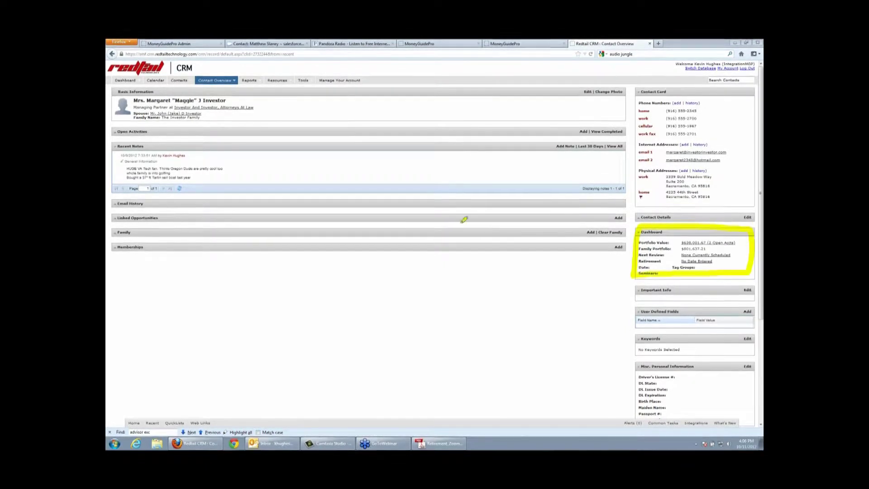
pyautogui.rightClick(404, 245)
pyautogui.click(409, 301)
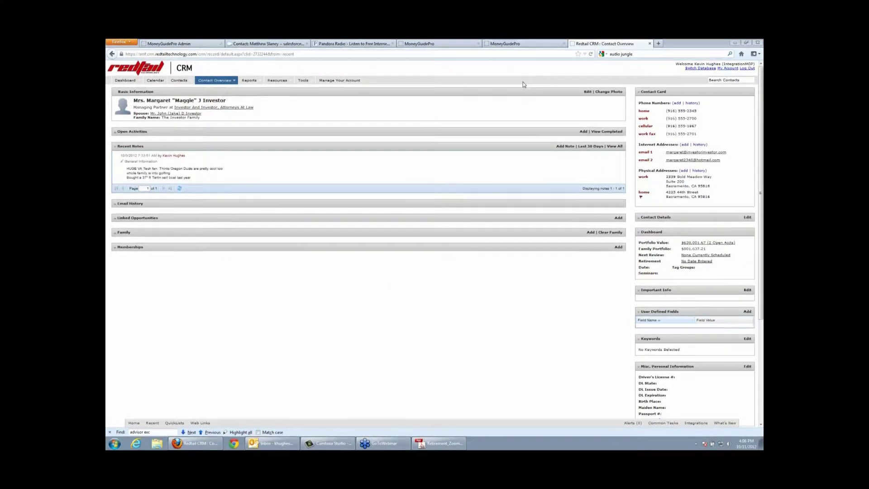
# Send the Redtail contact to MoneyGuidePro and accept the proposed account types and owners.
pyautogui.click(693, 424)
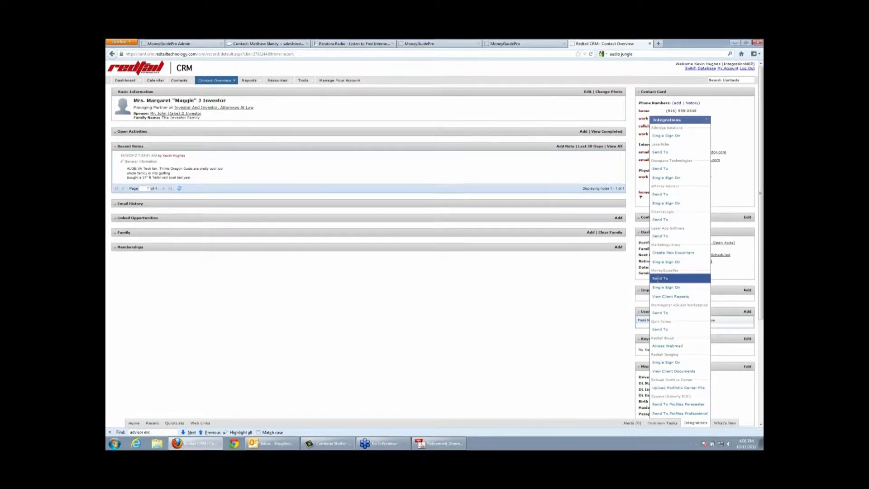
pyautogui.click(657, 279)
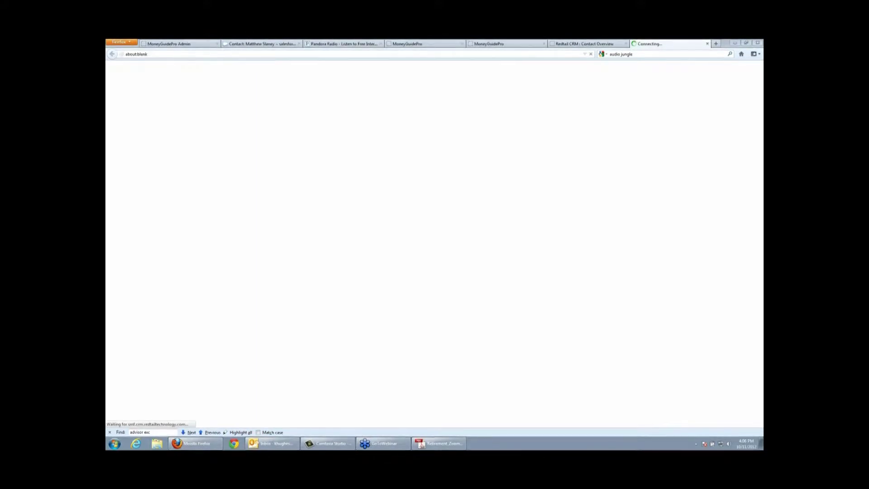
pyautogui.click(404, 184)
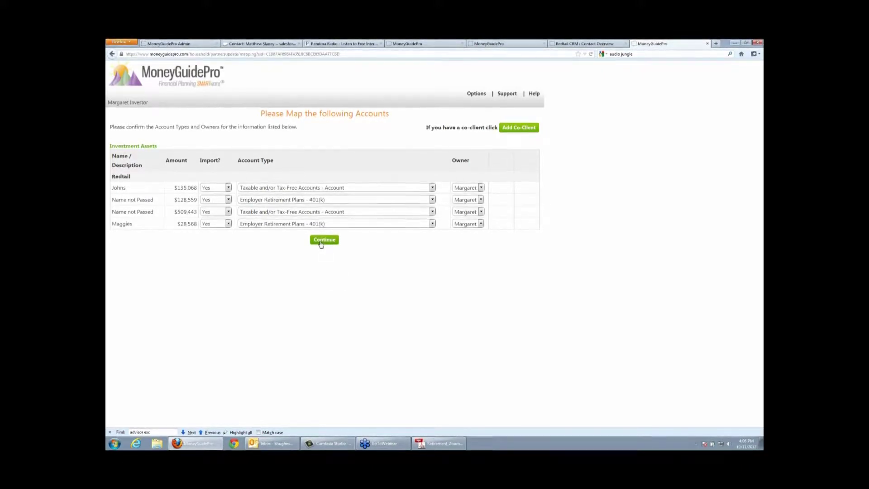
pyautogui.click(324, 240)
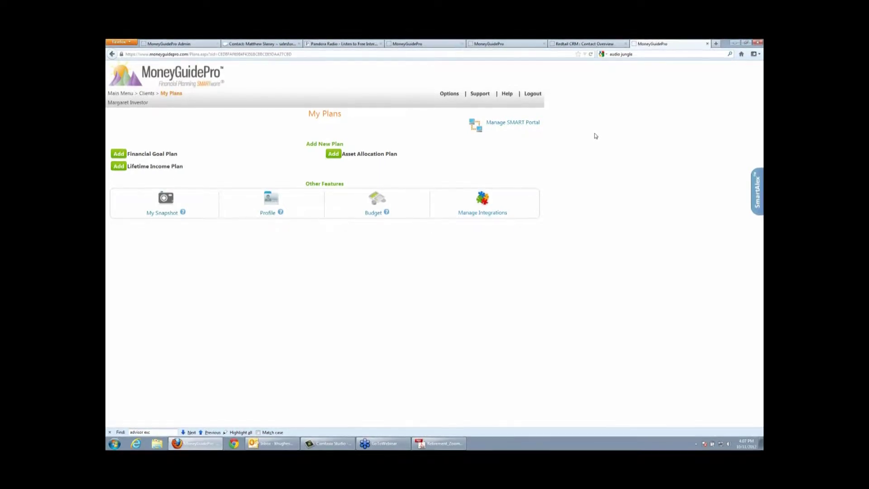
# Switch back to the client couple's My Plans page, open the Retirement Lifestyle Plan and bring up its My Way settings.
pyautogui.click(501, 47)
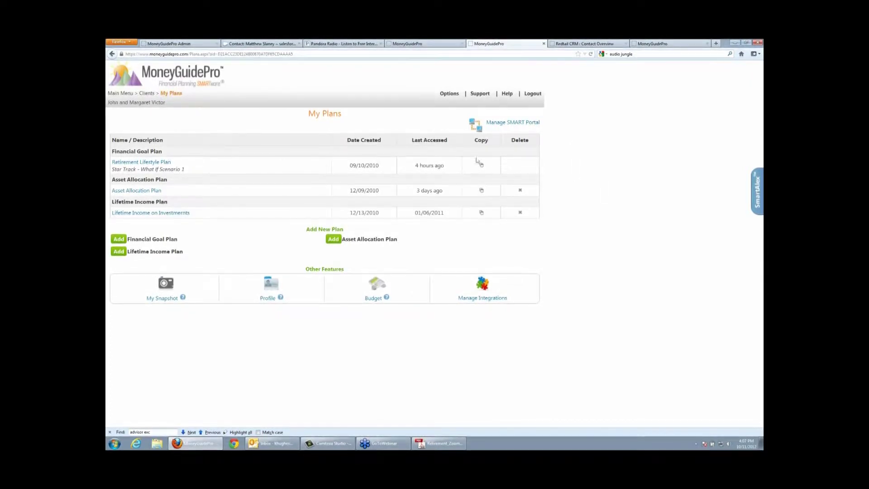
pyautogui.click(149, 163)
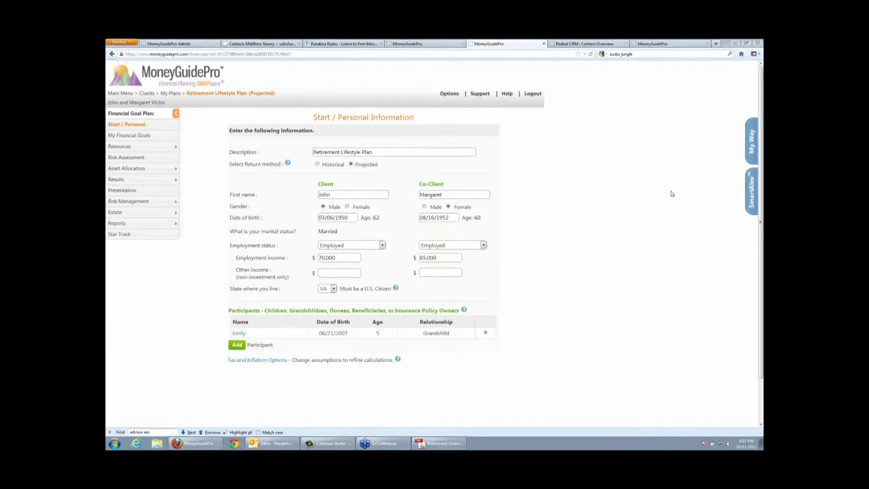
pyautogui.click(752, 143)
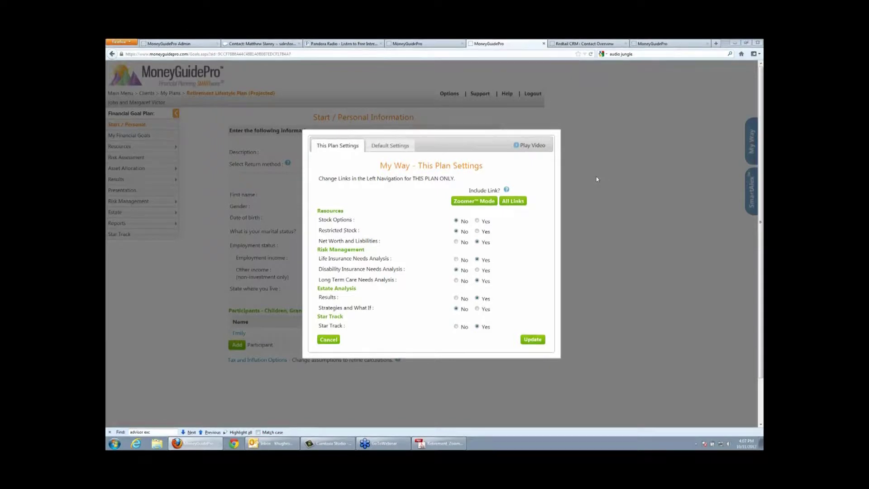
# Highlight the link categories and Life Insurance Needs Analysis, erase the highlights and update the My Way settings for this plan.
pyautogui.moveTo(347, 211)
pyautogui.mouseDown()
pyautogui.moveTo(317, 211)
pyautogui.moveTo(314, 325)
pyautogui.moveTo(323, 337)
pyautogui.moveTo(343, 334)
pyautogui.mouseUp()
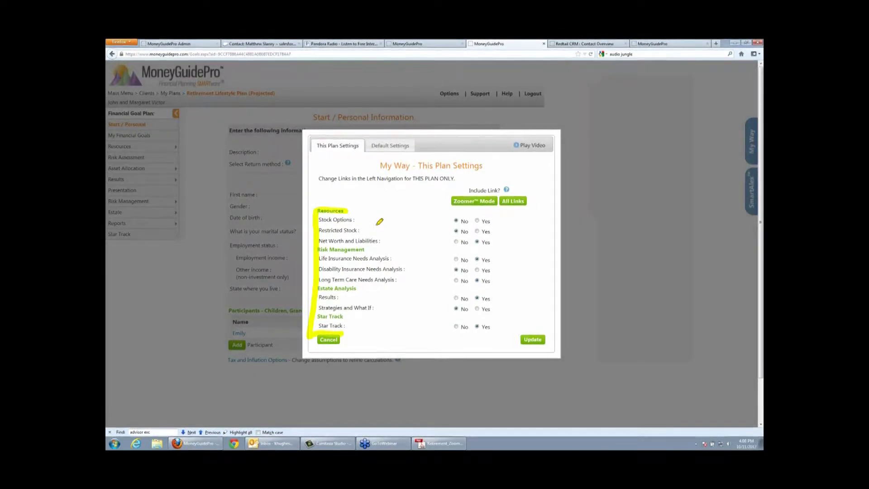
pyautogui.moveTo(319, 256); pyautogui.dragTo(375, 256)
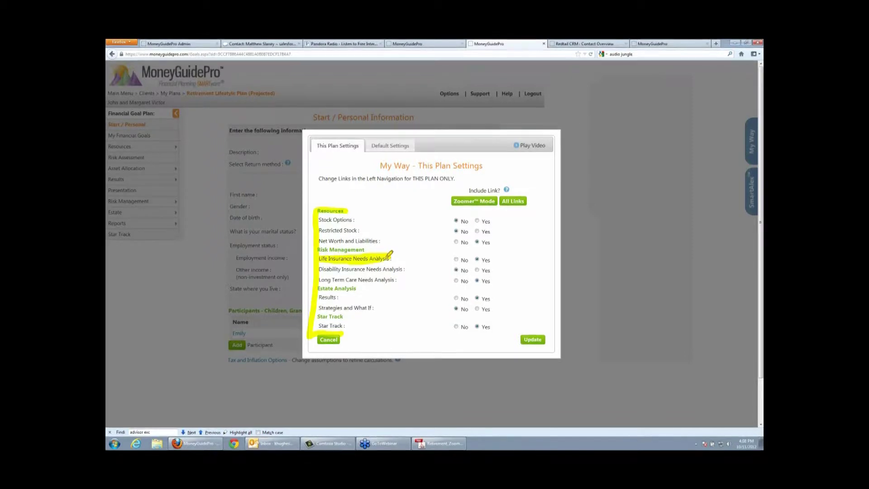
pyautogui.rightClick(380, 171)
pyautogui.click(402, 217)
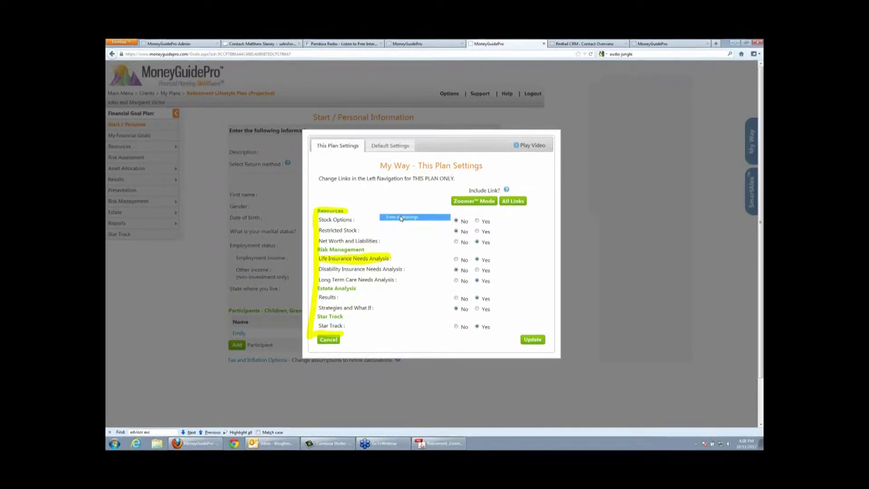
pyautogui.click(539, 343)
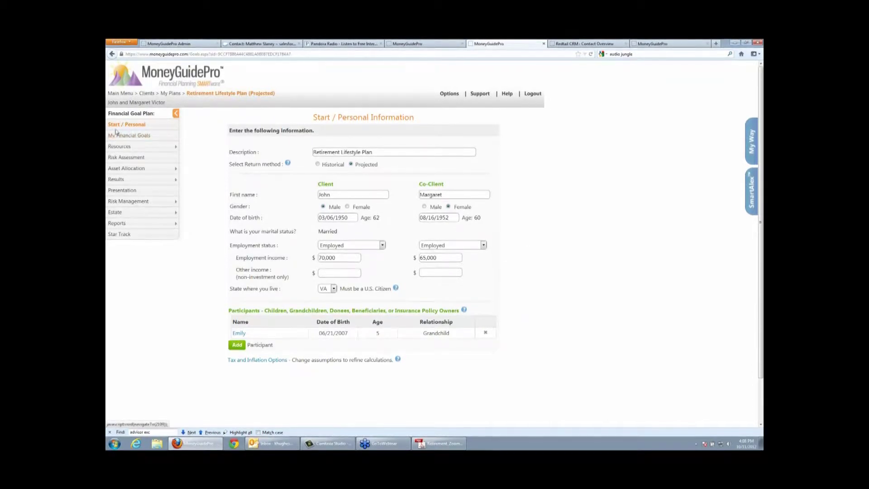
# Select the plan's navigation links from Start / Personal to Star Track, clear the selection and open My Financial Goals.
pyautogui.moveTo(108, 124); pyautogui.dragTo(161, 235)
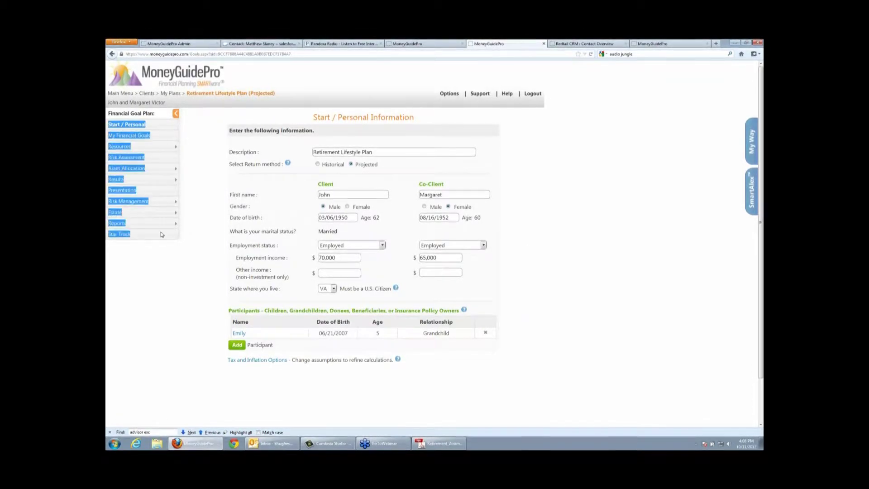
pyautogui.click(194, 239)
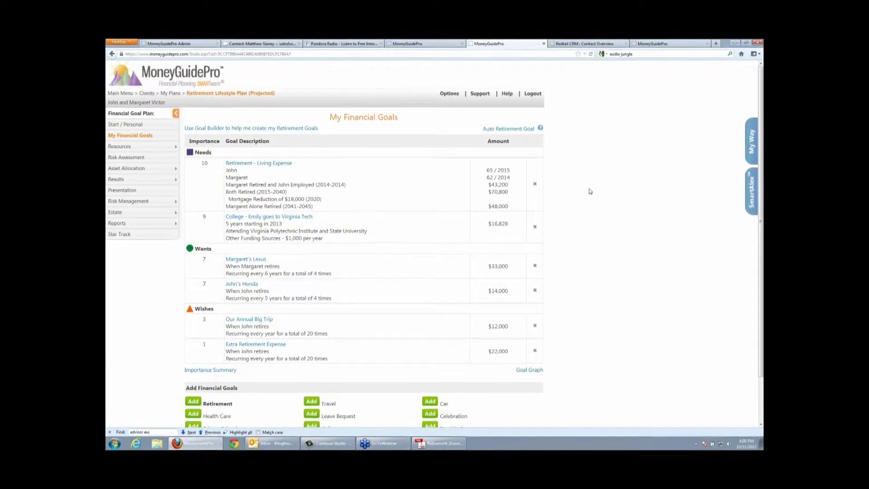
# Open the Support Center, highlight the row of support contact options and erase the highlight.
pyautogui.click(480, 93)
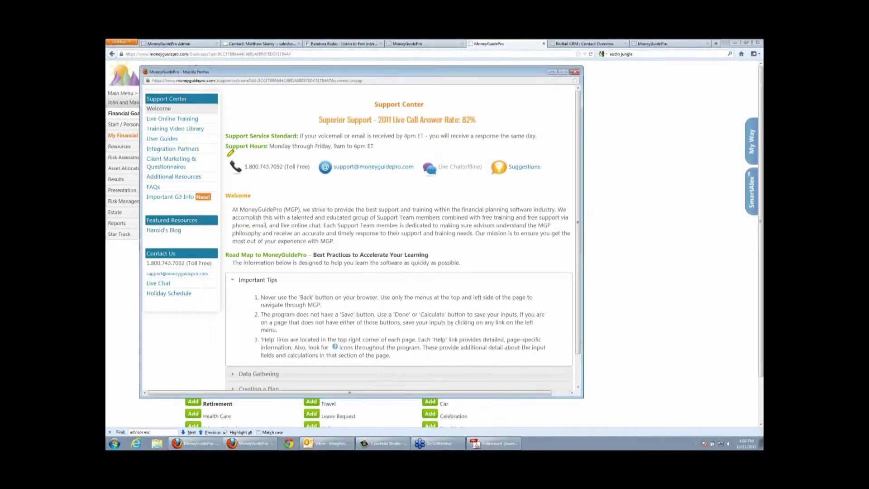
pyautogui.moveTo(230, 153)
pyautogui.mouseDown()
pyautogui.moveTo(555, 157)
pyautogui.moveTo(480, 175)
pyautogui.moveTo(265, 181)
pyautogui.mouseUp()
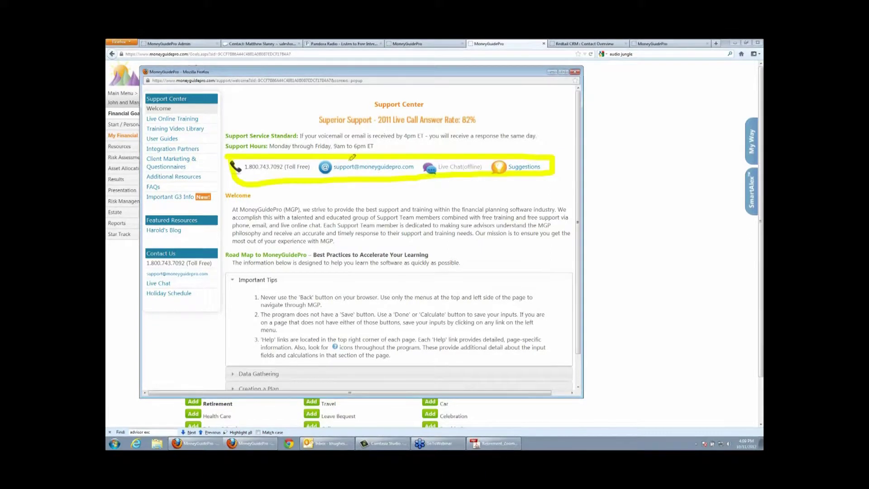
pyautogui.rightClick(447, 139)
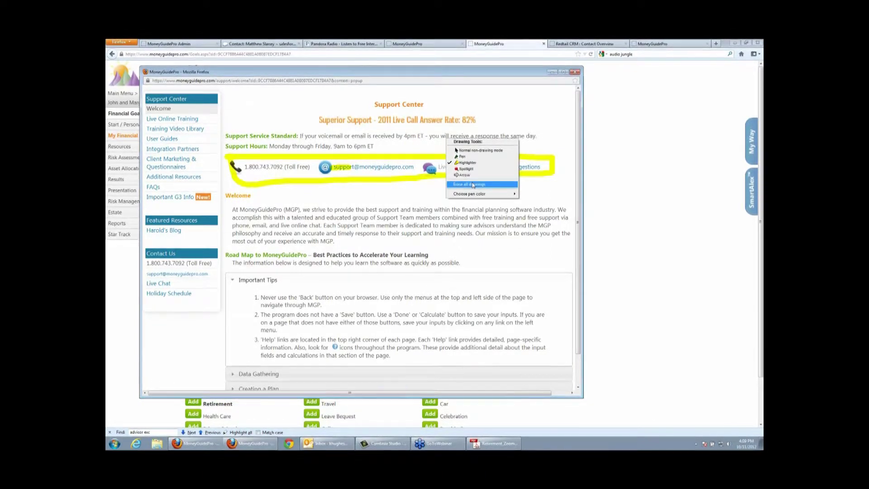
pyautogui.click(469, 184)
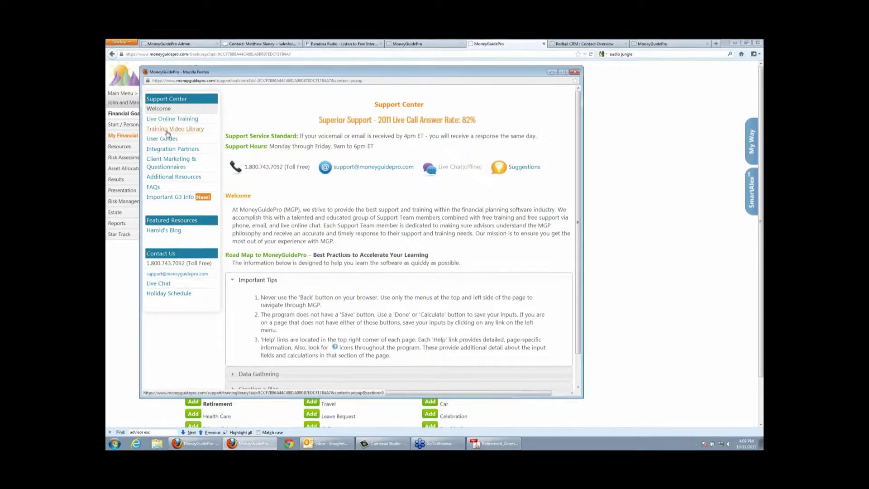
# Open the Client Marketing & Questionnaires section and go to its list of printable documents.
pyautogui.moveTo(197, 171); pyautogui.dragTo(147, 159)
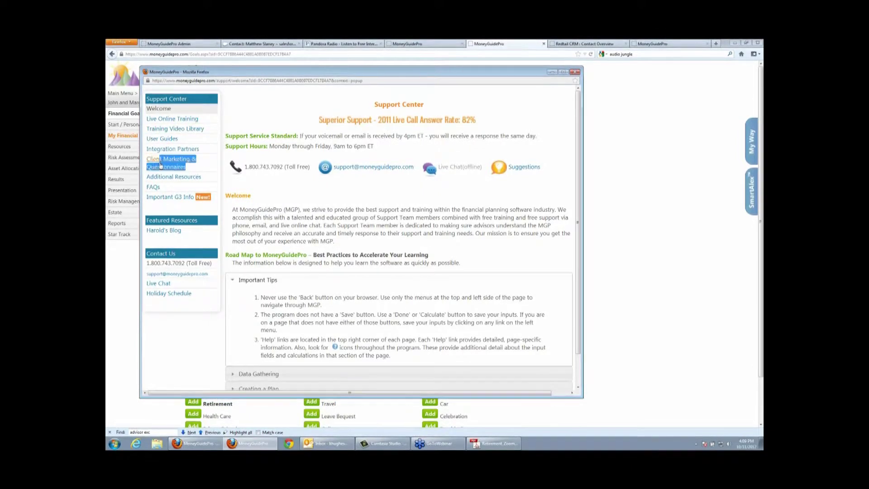
pyautogui.click(167, 163)
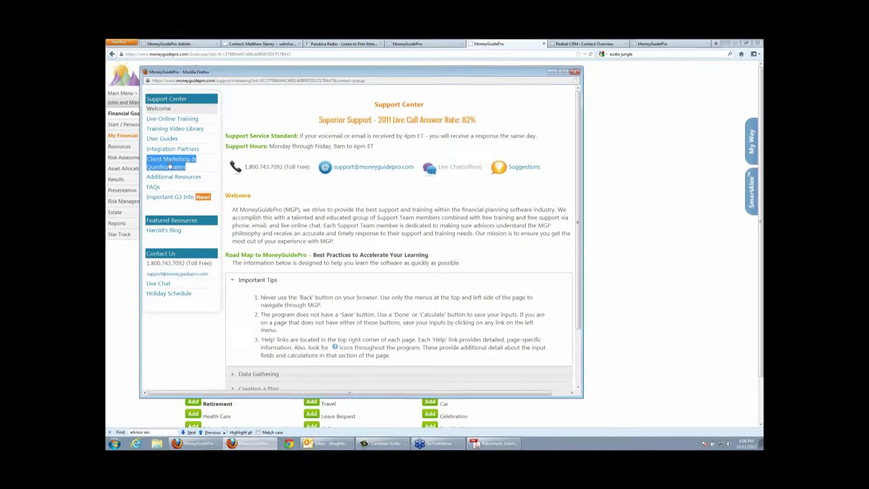
pyautogui.scroll(-3, 577, 144)
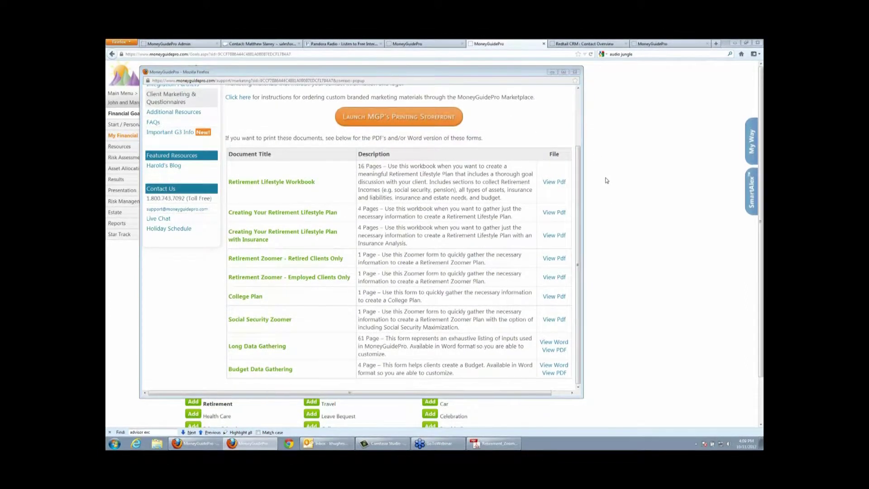
# Highlight the Retirement Lifestyle Workbook's PDF link and the page counts of three listed questionnaires, and erase the highlights.
pyautogui.click(553, 184)
pyautogui.moveTo(553, 188)
pyautogui.mouseDown()
pyautogui.moveTo(570, 171)
pyautogui.moveTo(547, 191)
pyautogui.mouseUp()
pyautogui.moveTo(359, 166); pyautogui.dragTo(395, 166)
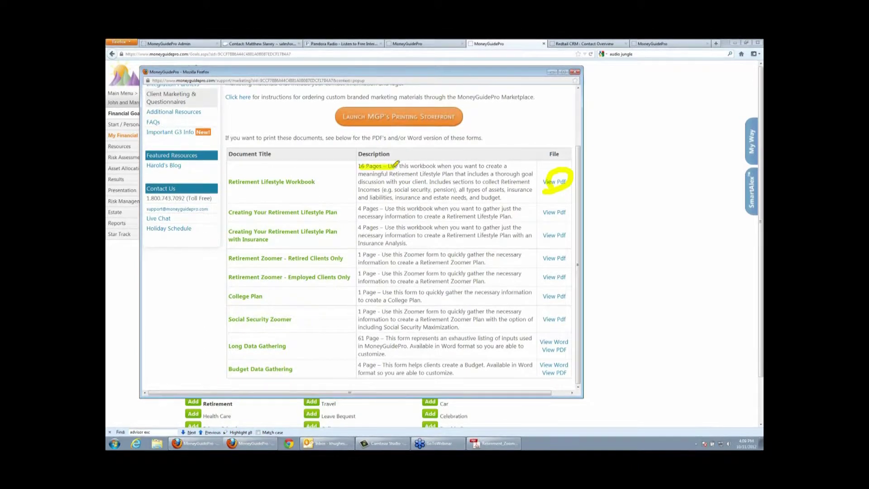
pyautogui.moveTo(358, 209); pyautogui.dragTo(384, 209)
pyautogui.moveTo(355, 256); pyautogui.dragTo(376, 255)
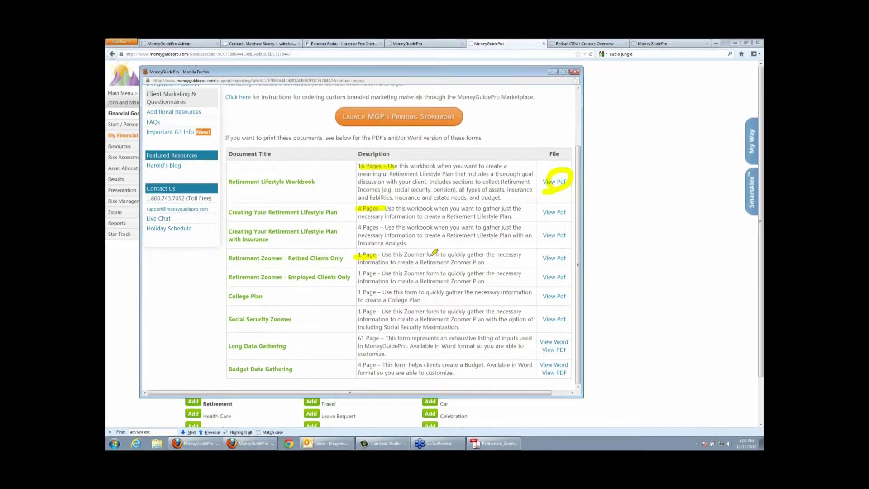
pyautogui.rightClick(409, 226)
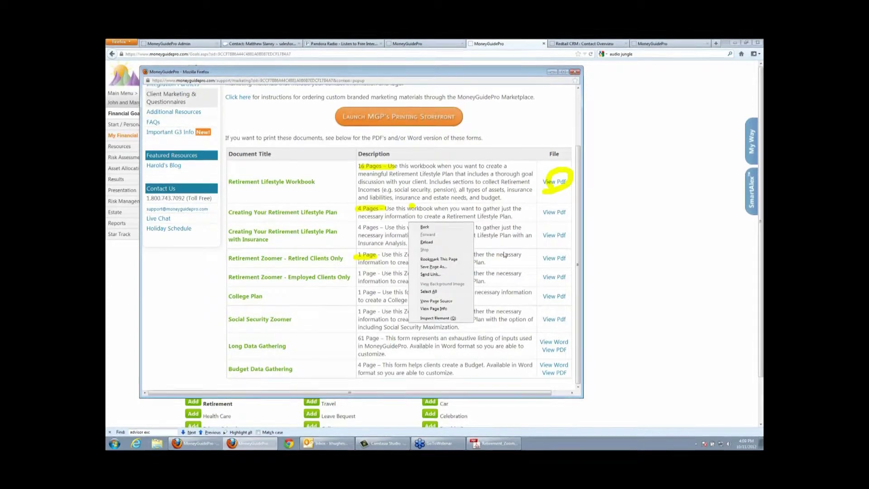
pyautogui.press('Escape')
pyautogui.rightClick(559, 213)
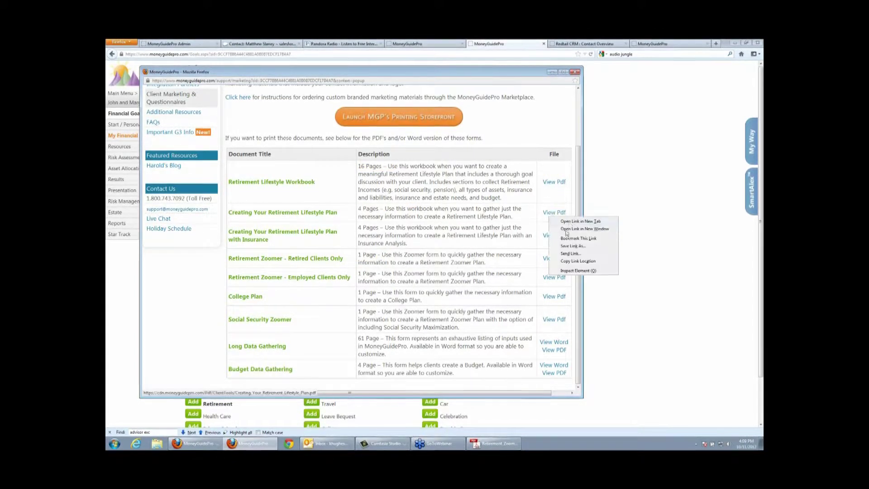
pyautogui.rightClick(482, 242)
pyautogui.press('Escape')
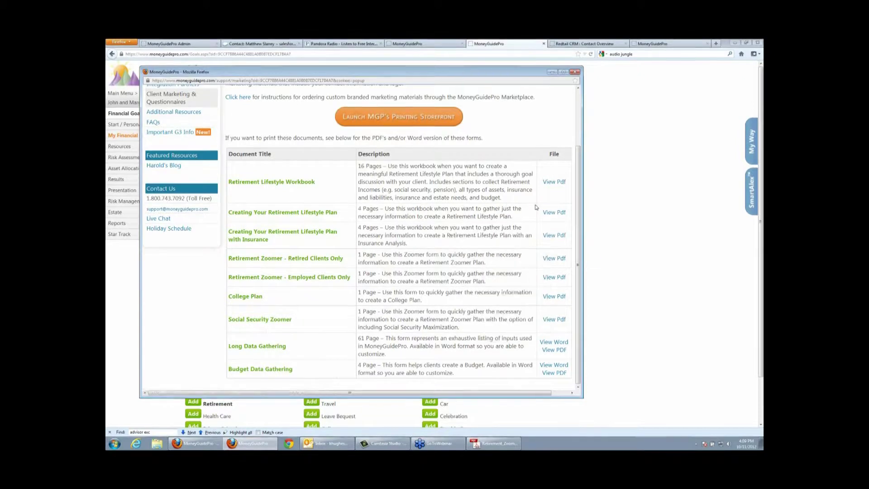
# Open the Creating Your Retirement Lifestyle Plan PDF, dismiss the plugin notice and reduce the zoom to 100%.
pyautogui.click(552, 213)
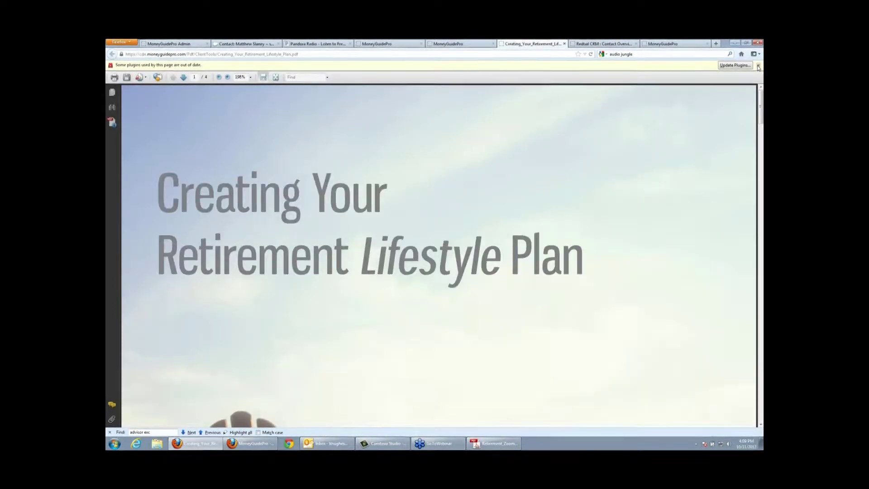
pyautogui.click(759, 67)
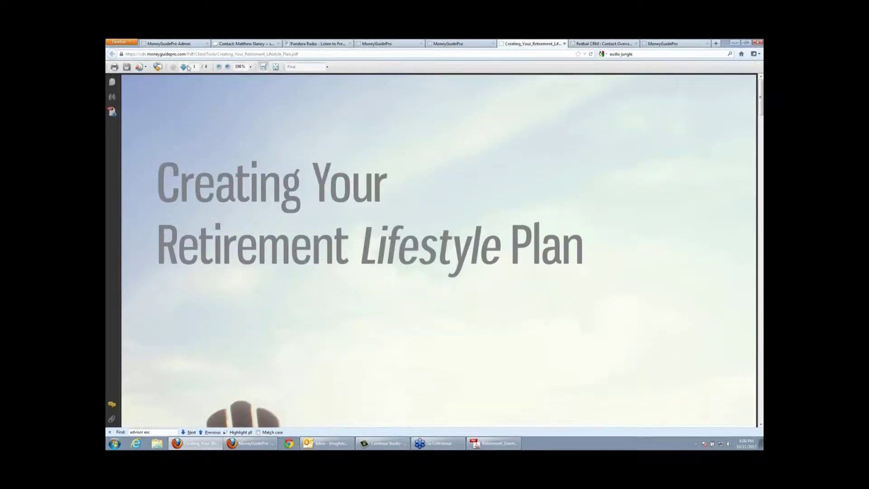
pyautogui.click(218, 67)
pyautogui.click(218, 67)
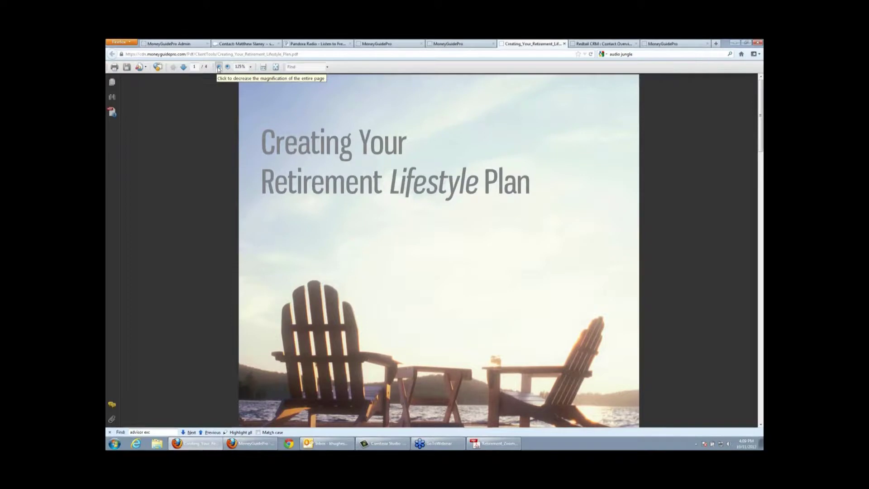
pyautogui.click(218, 67)
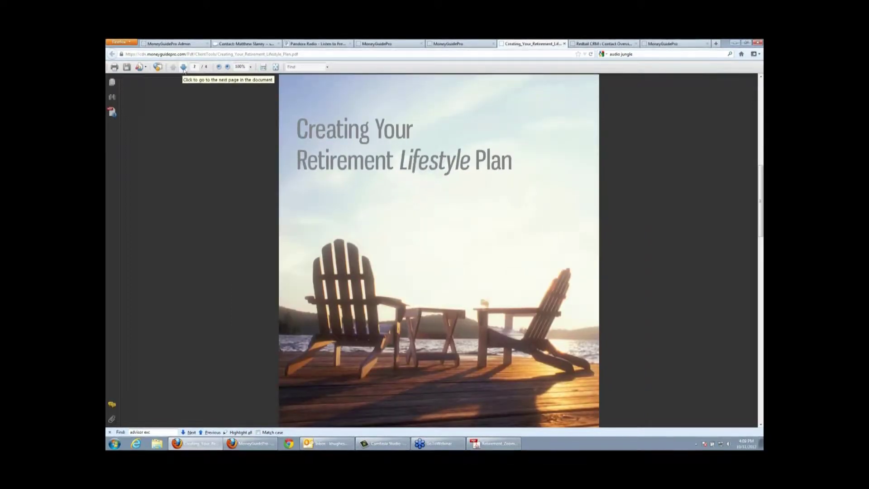
# Page through the retirement questionnaire PDF to page 4.
pyautogui.click(183, 67)
pyautogui.click(184, 67)
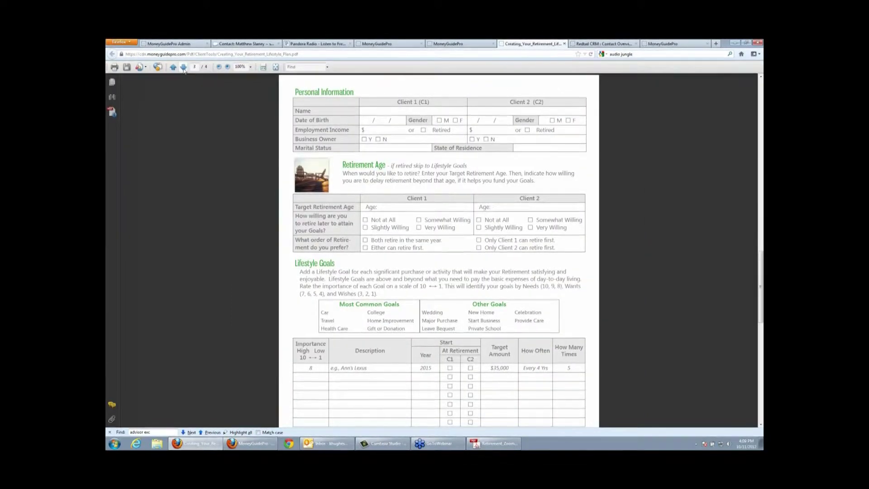
pyautogui.click(183, 67)
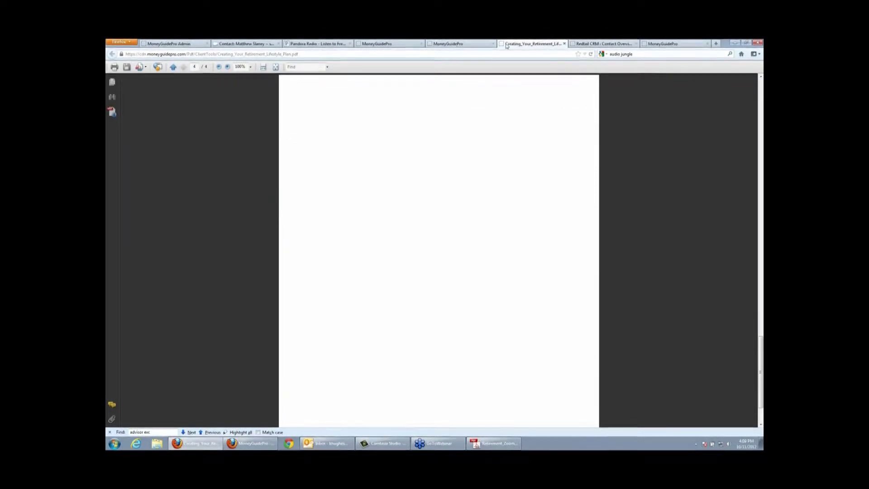
# Return to My Financial Goals, highlight the college attended and the recurrence lines of both car goals and the annual trip, and erase the highlights.
pyautogui.click(434, 45)
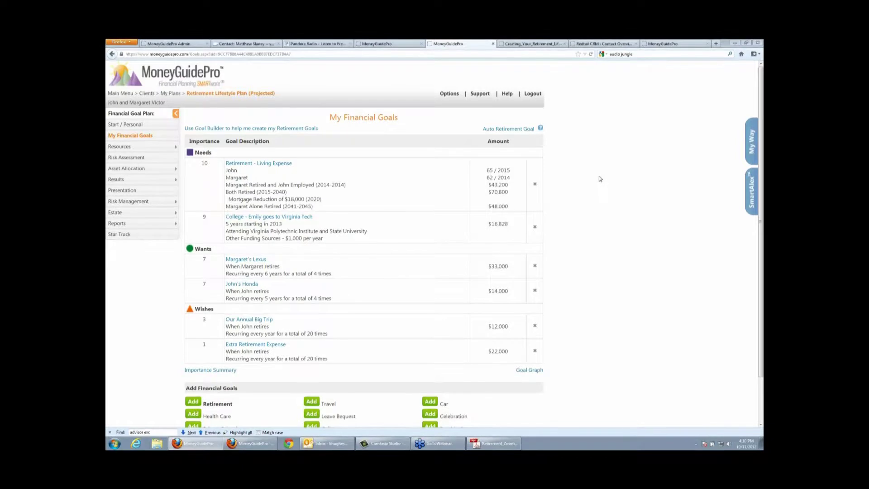
pyautogui.hotkey('ctrl', 'shift', 'd')
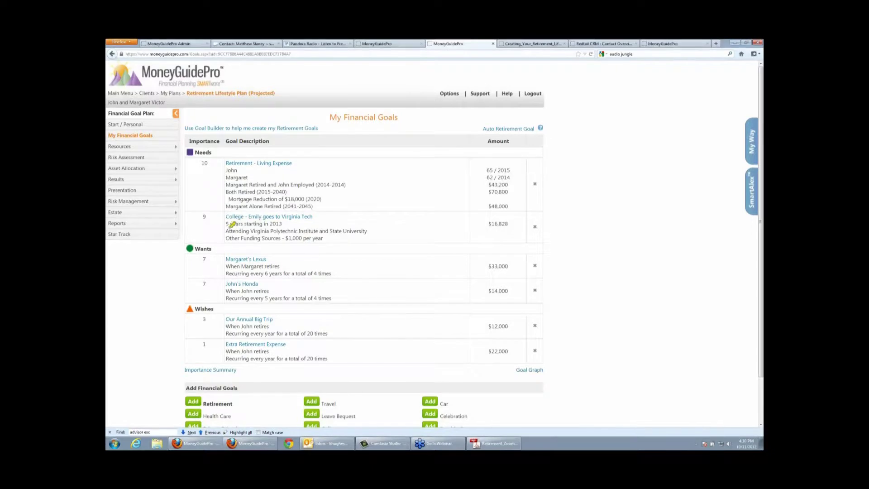
pyautogui.moveTo(228, 230); pyautogui.dragTo(368, 231)
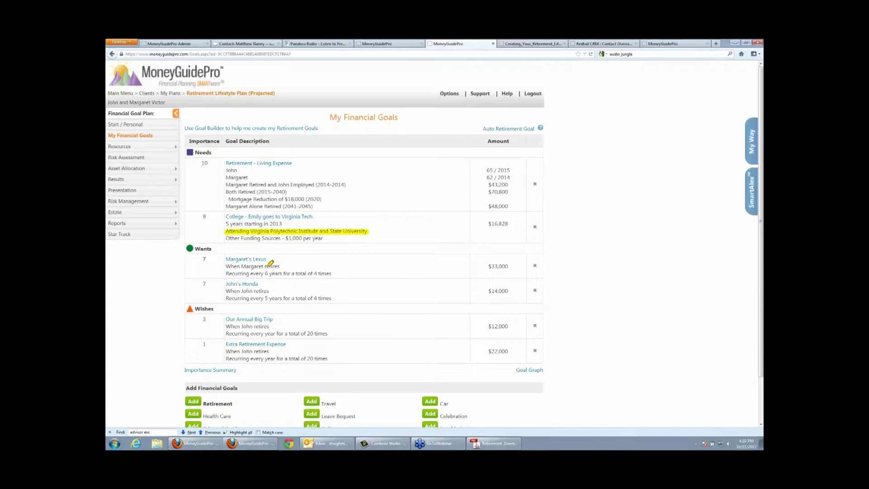
pyautogui.moveTo(221, 274); pyautogui.dragTo(331, 273)
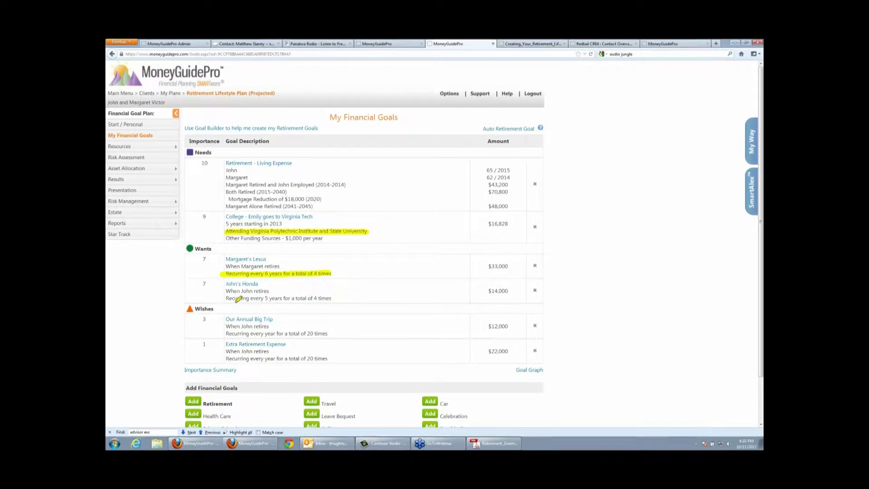
pyautogui.moveTo(225, 298); pyautogui.dragTo(363, 298)
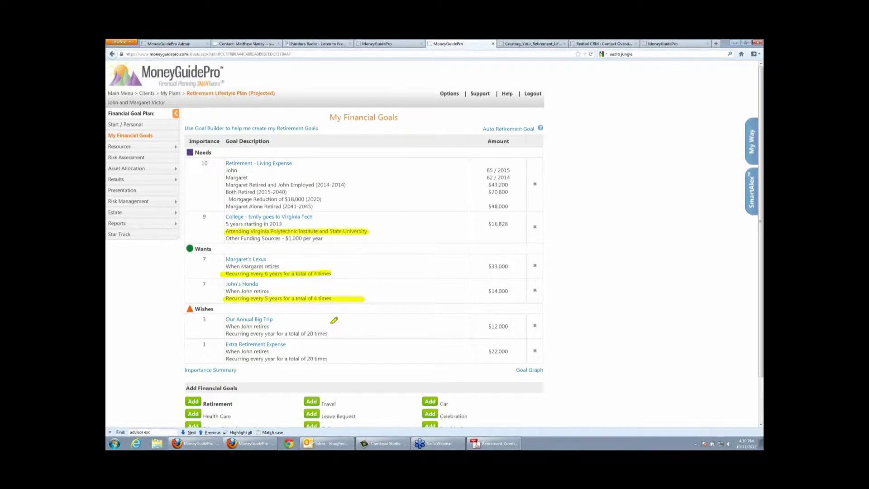
pyautogui.moveTo(333, 336); pyautogui.dragTo(221, 335)
pyautogui.rightClick(353, 180)
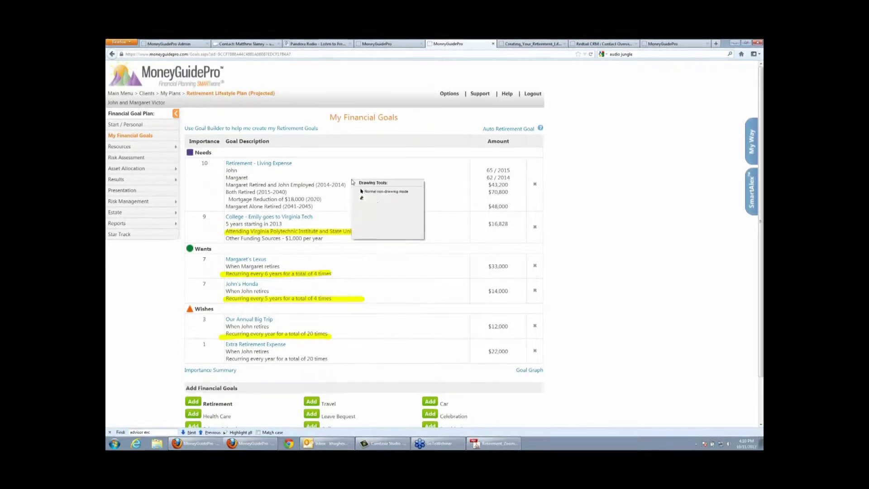
pyautogui.click(374, 226)
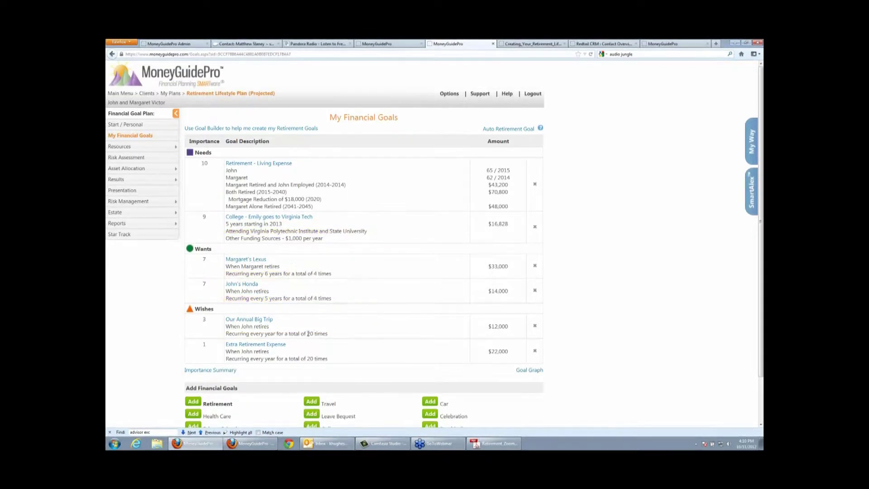
pyautogui.moveTo(331, 335); pyautogui.dragTo(225, 317)
pyautogui.click(307, 237)
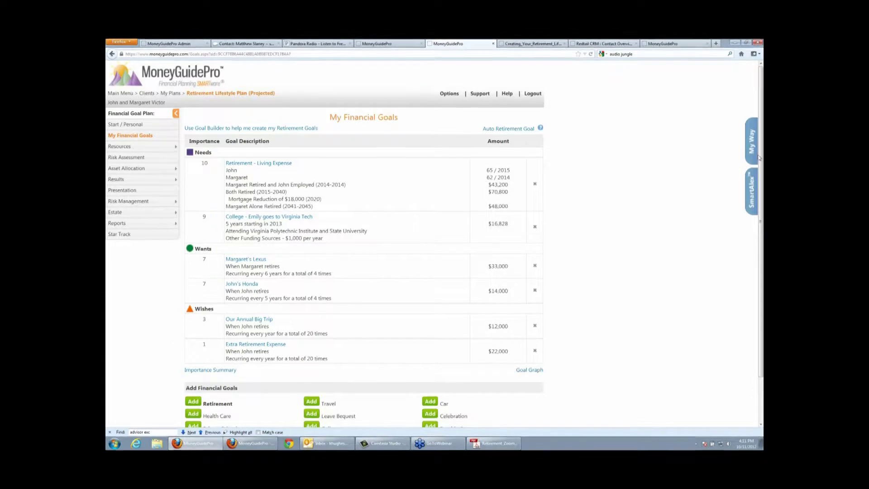
# Look over the goal types under Add Financial Goals, open the Retirement Goal Builder and advance to its Retirement Period page.
pyautogui.moveTo(762, 162); pyautogui.dragTo(762, 212)
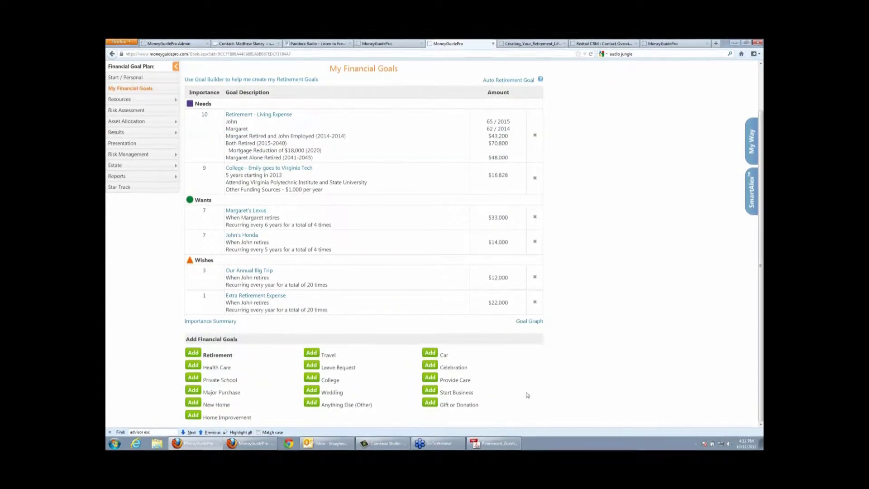
pyautogui.scroll(2, 528, 395)
pyautogui.click(220, 130)
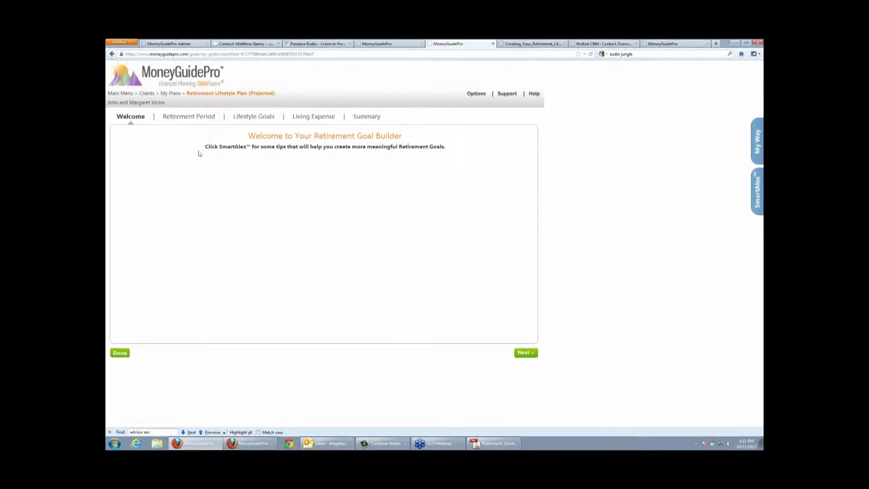
pyautogui.click(525, 353)
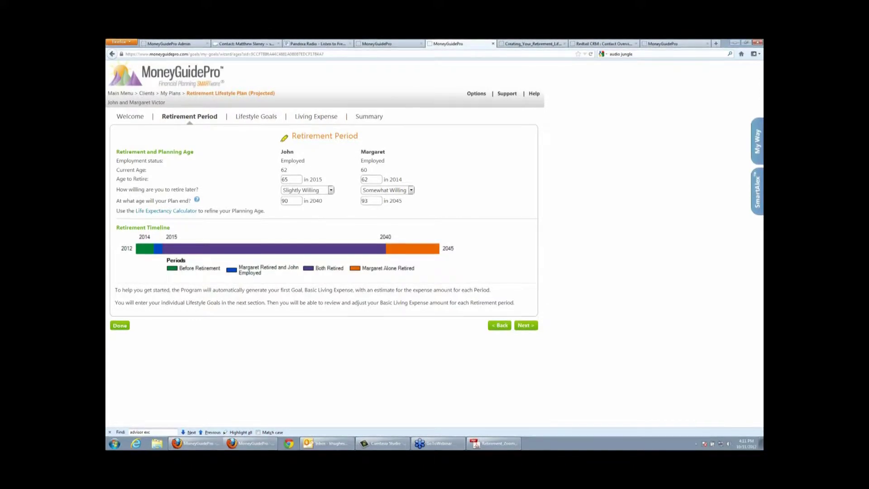
# Highlight the Retirement Period heading, the current age and retirement age rows and the retire-later willingness fields, and erase the highlights.
pyautogui.moveTo(278, 144); pyautogui.dragTo(349, 144)
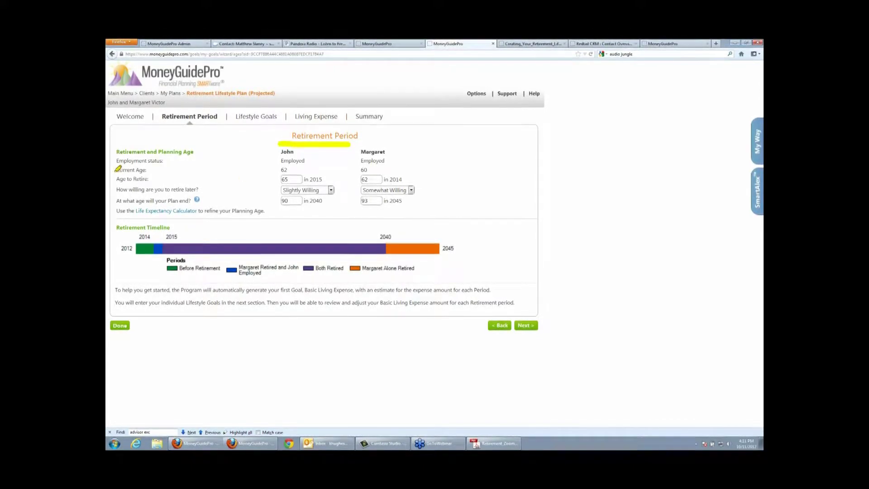
pyautogui.moveTo(116, 171); pyautogui.dragTo(172, 170)
pyautogui.moveTo(106, 179); pyautogui.dragTo(393, 177)
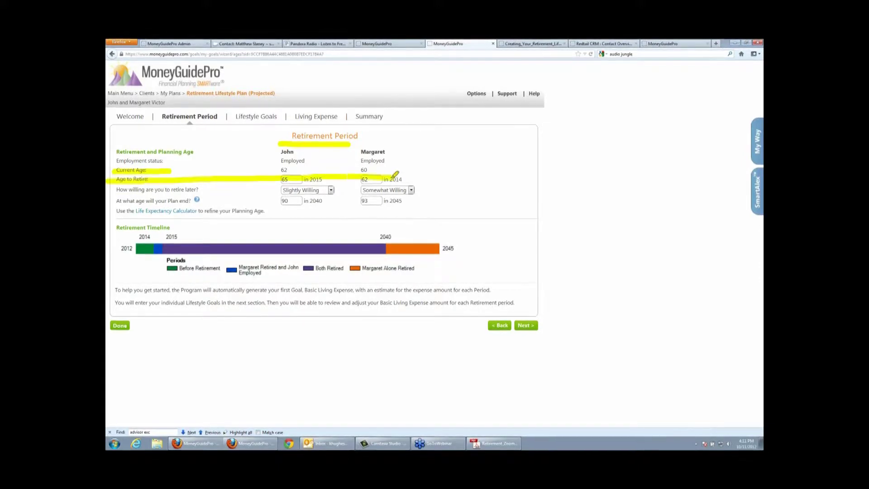
pyautogui.moveTo(274, 180)
pyautogui.mouseDown()
pyautogui.moveTo(270, 187)
pyautogui.moveTo(317, 203)
pyautogui.moveTo(384, 181)
pyautogui.moveTo(351, 175)
pyautogui.mouseUp()
pyautogui.rightClick(400, 161)
pyautogui.click(434, 172)
pyautogui.rightClick(401, 160)
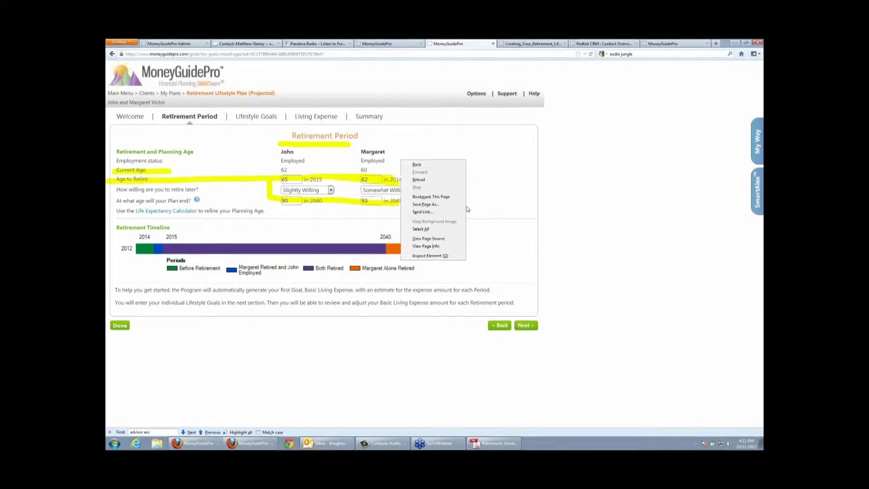
pyautogui.press('Escape')
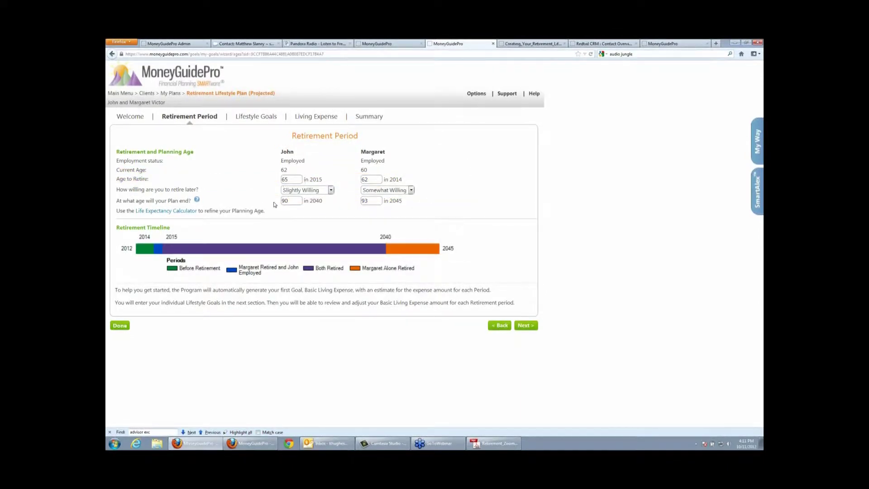
# Mark the plan-end age question, view the Planning Age Calculator with the husband set as a smoker, and close it without updating.
pyautogui.moveTo(117, 201); pyautogui.dragTo(192, 201)
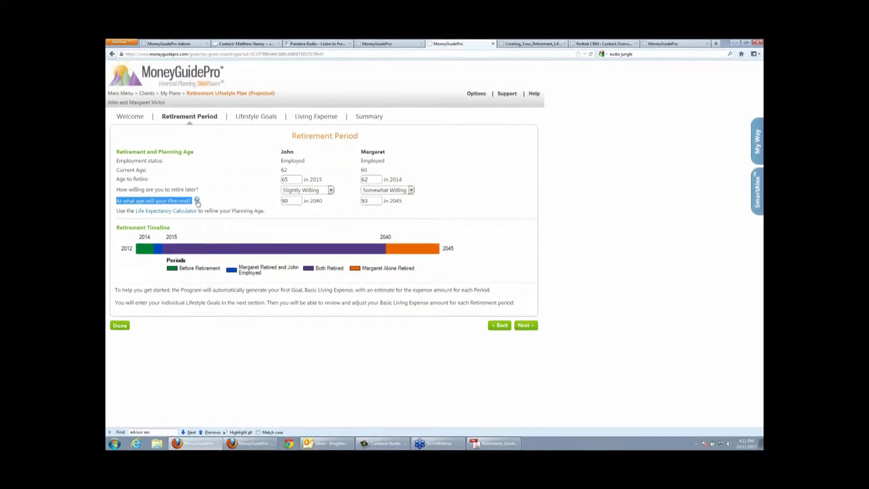
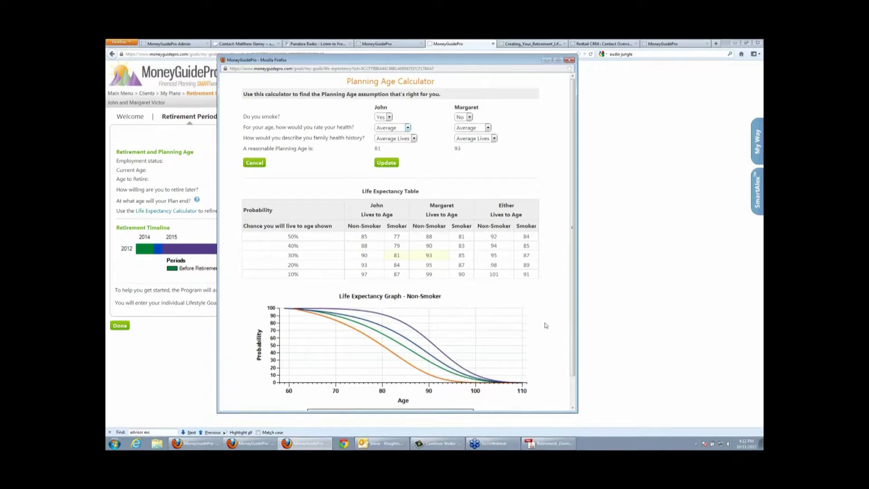
pyautogui.click(571, 60)
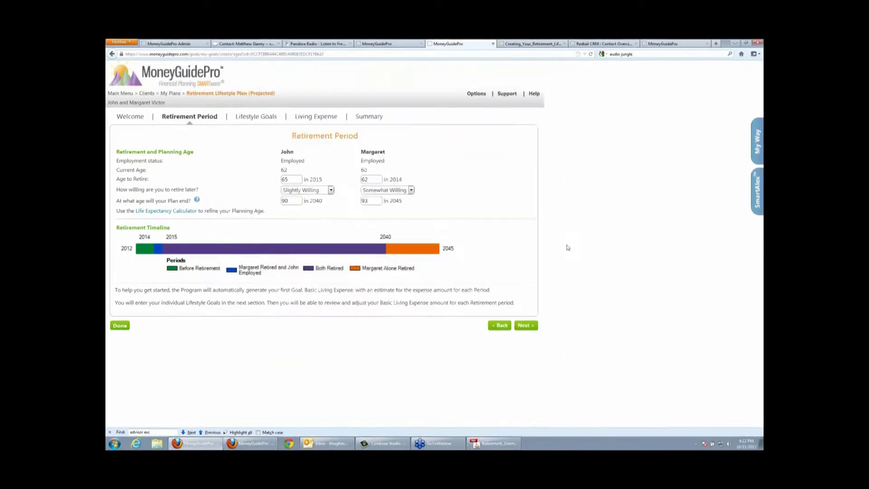
# Advance to Lifestyle Goals, look over the goal picture carousel and continue to the Living Expense page.
pyautogui.click(525, 326)
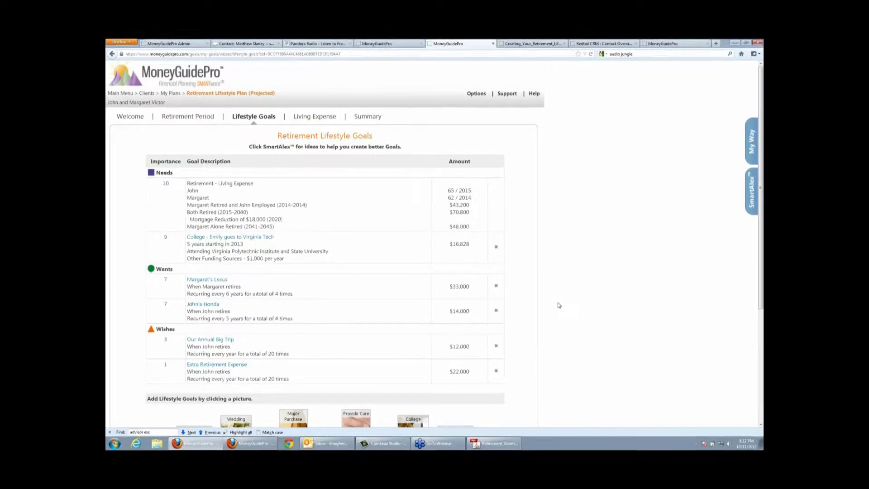
pyautogui.scroll(-6, 557, 305)
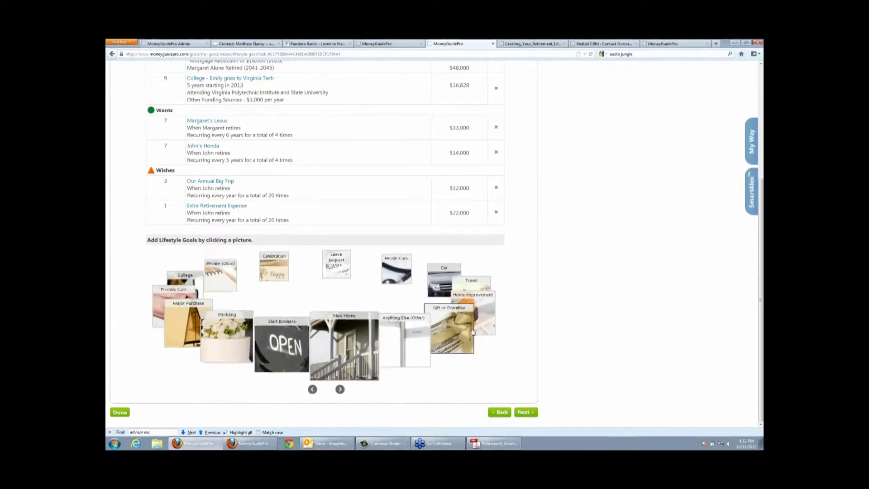
pyautogui.click(525, 412)
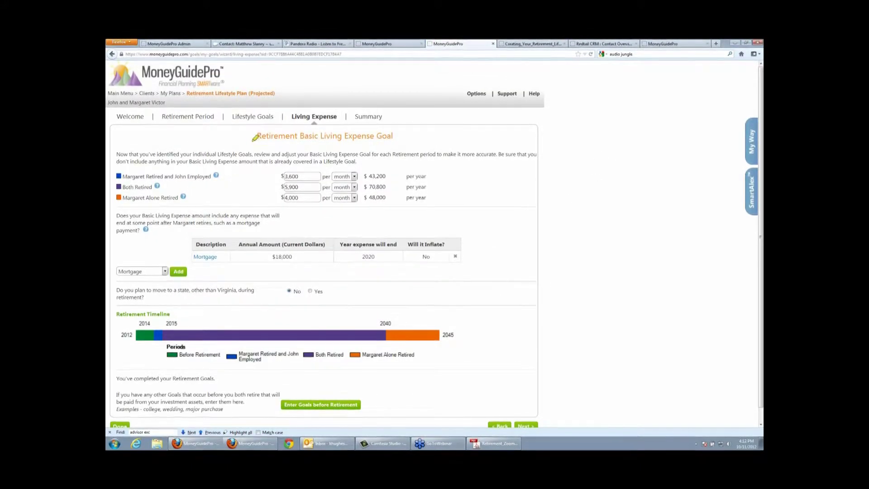
# Highlight the Basic Living Expense heading, the Both Retired period, the Mortgage add option and the mortgage's end year and amount, and erase the highlights.
pyautogui.moveTo(252, 141); pyautogui.dragTo(389, 143)
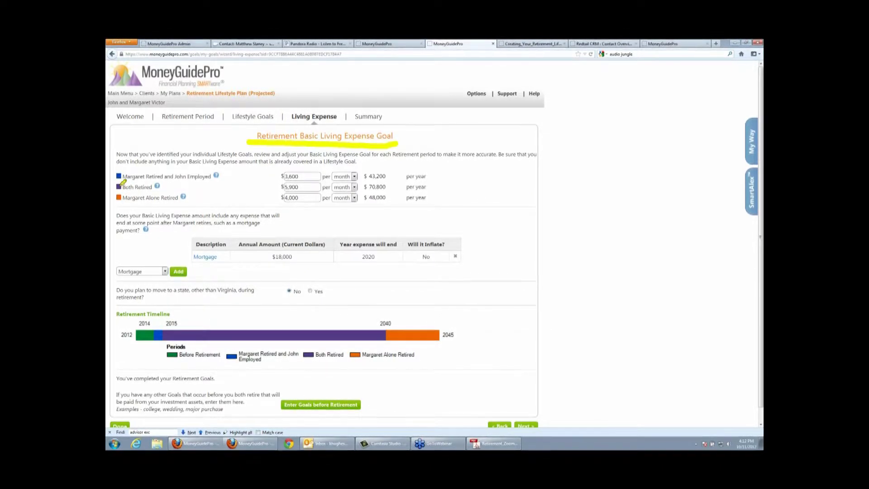
pyautogui.moveTo(119, 186); pyautogui.dragTo(178, 185)
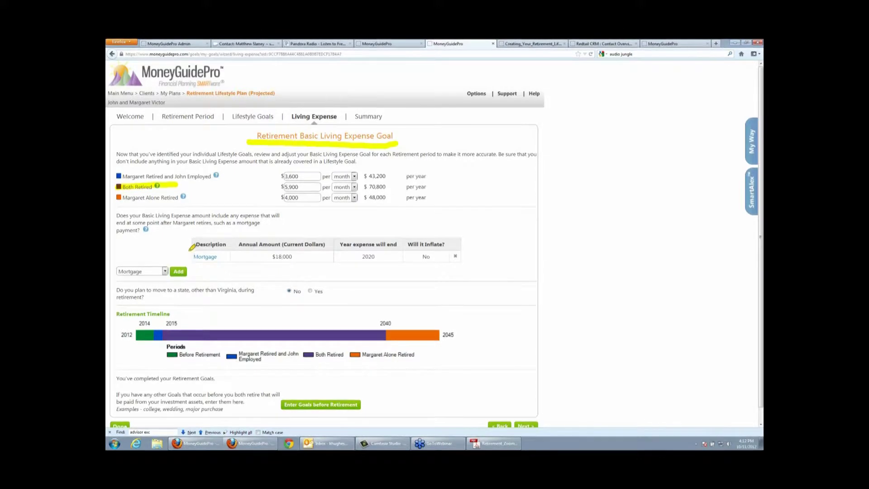
pyautogui.moveTo(117, 264)
pyautogui.mouseDown()
pyautogui.moveTo(206, 277)
pyautogui.moveTo(113, 282)
pyautogui.moveTo(111, 265)
pyautogui.mouseUp()
pyautogui.moveTo(370, 253); pyautogui.dragTo(366, 255)
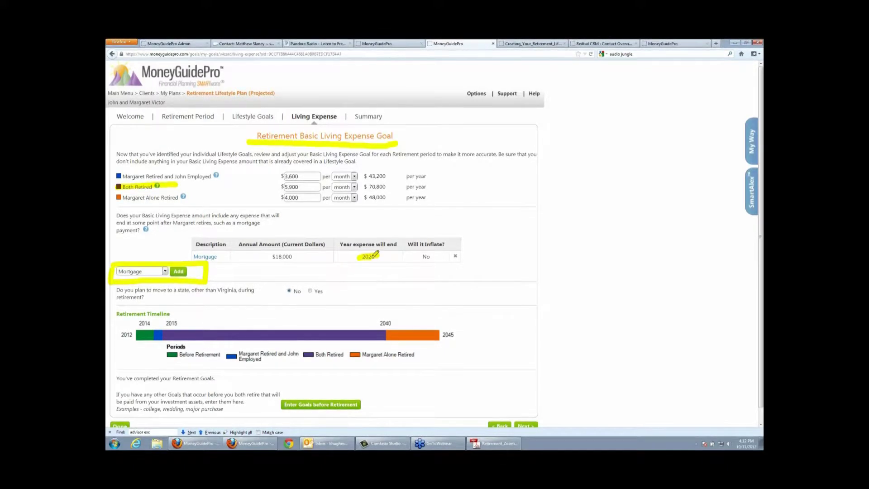
pyautogui.moveTo(266, 257); pyautogui.dragTo(292, 257)
pyautogui.rightClick(428, 222)
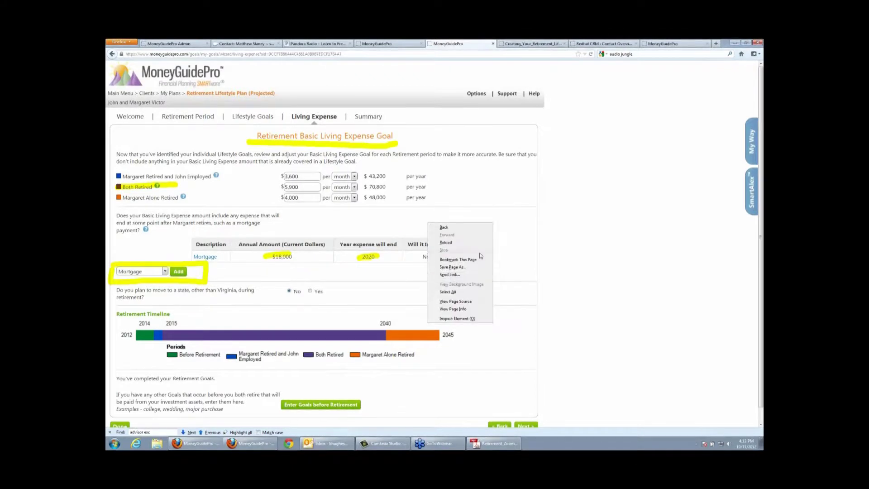
pyautogui.press('Escape')
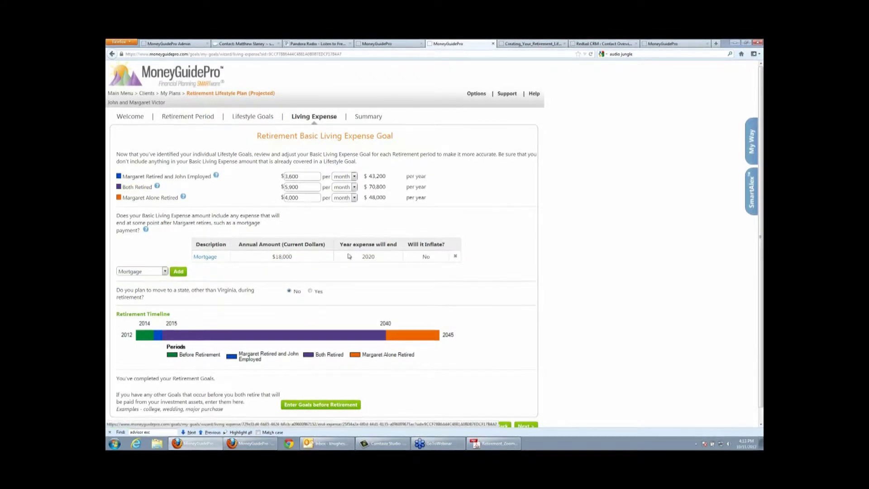
# Point out the Both Retired monthly amount and the mortgage row's values by selecting them, and continue to the Summary page.
pyautogui.tripleClick(316, 187)
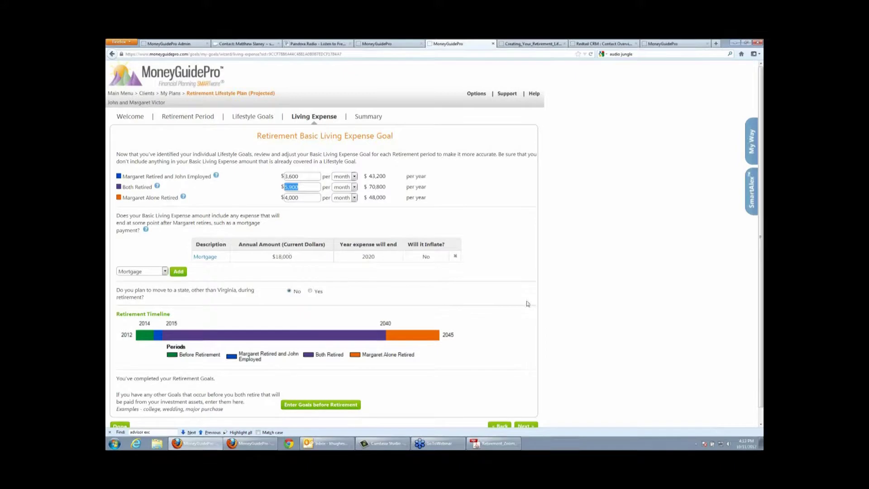
pyautogui.moveTo(262, 257); pyautogui.dragTo(429, 256)
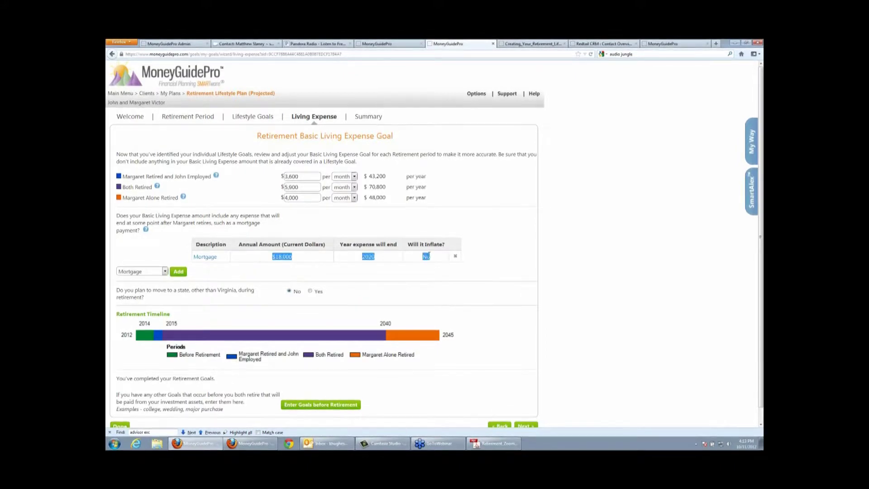
pyautogui.click(429, 255)
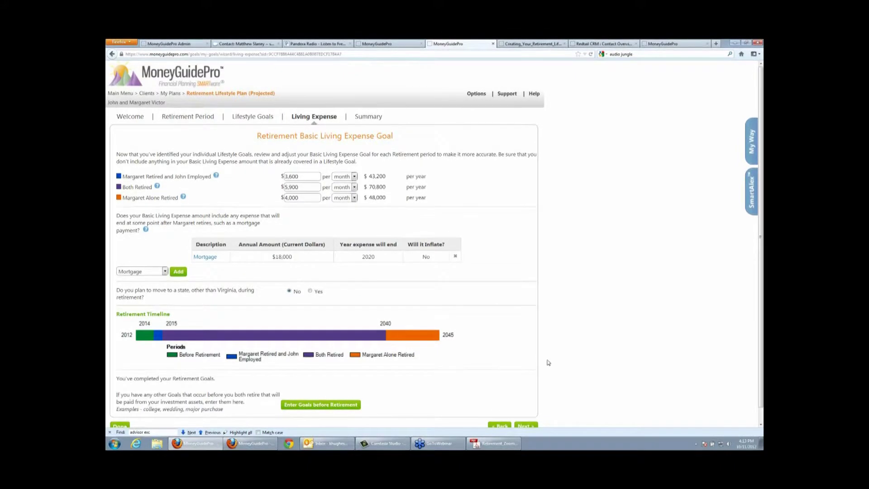
pyautogui.scroll(-1, 548, 363)
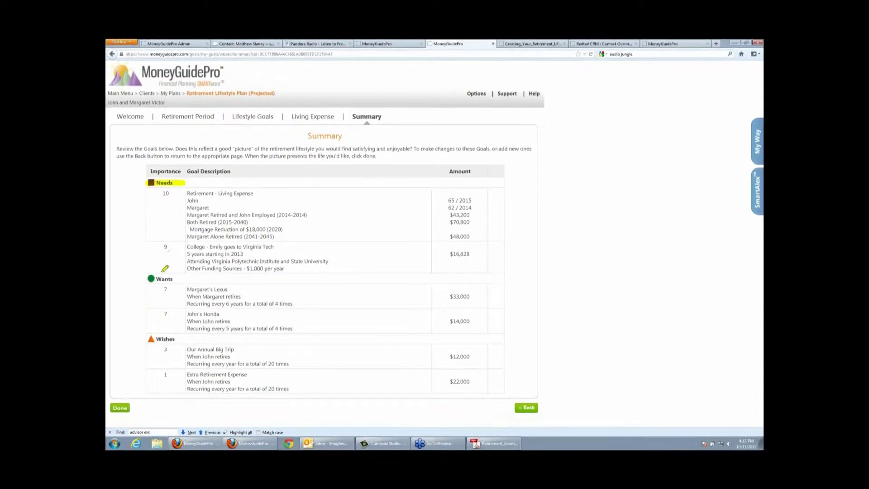
# Highlight the Needs, Wants and Wishes headings and the Mortgage Reduction line in the goal summary, and erase the highlights.
pyautogui.moveTo(142, 339); pyautogui.dragTo(185, 339)
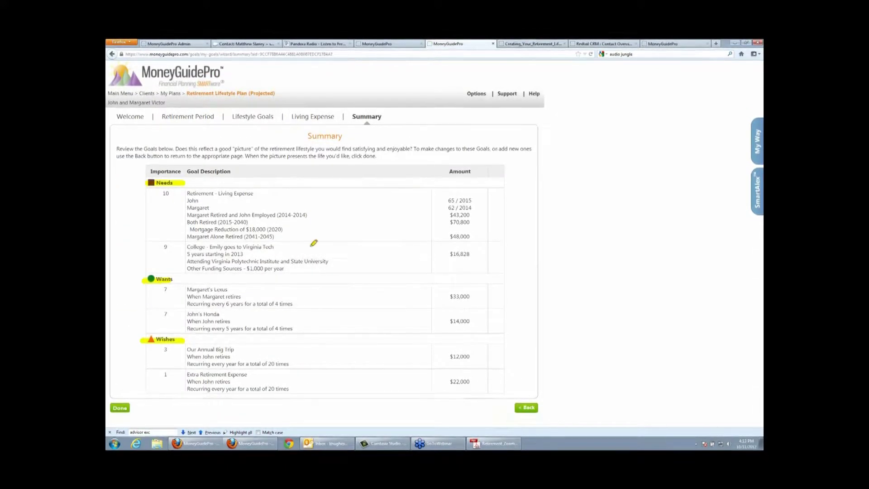
pyautogui.moveTo(191, 229); pyautogui.dragTo(269, 229)
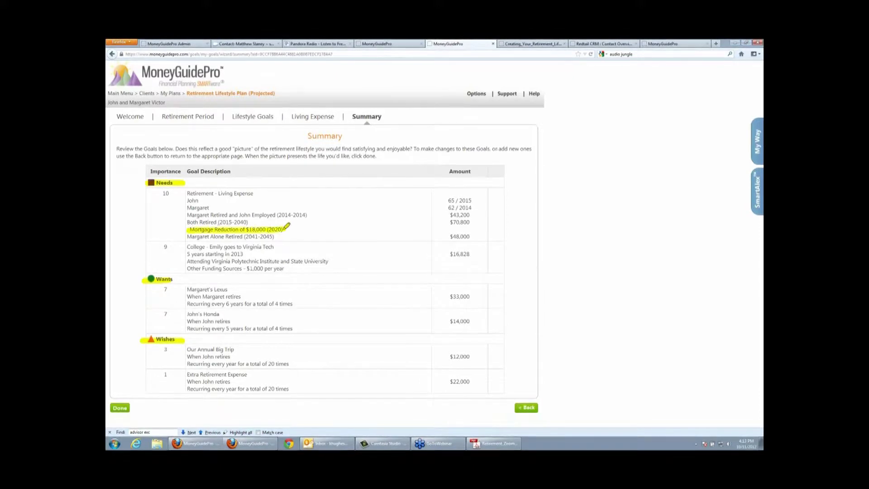
pyautogui.rightClick(452, 134)
pyautogui.press('Escape')
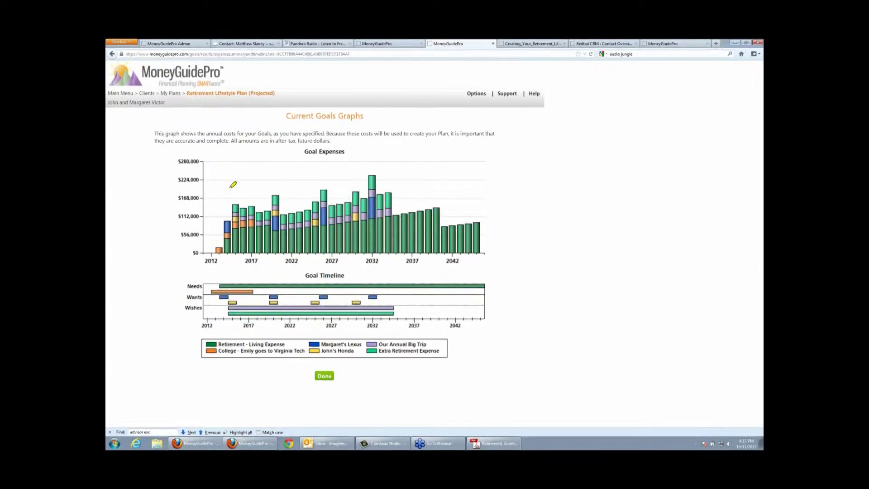
# Mark the peaks, rising trend and final years on the Goal Expenses graph, erase the drawings and return to My Financial Goals.
pyautogui.moveTo(234, 179); pyautogui.dragTo(234, 206)
pyautogui.moveTo(273, 166); pyautogui.dragTo(273, 195)
pyautogui.moveTo(323, 155); pyautogui.dragTo(323, 188)
pyautogui.moveTo(366, 143); pyautogui.dragTo(374, 174)
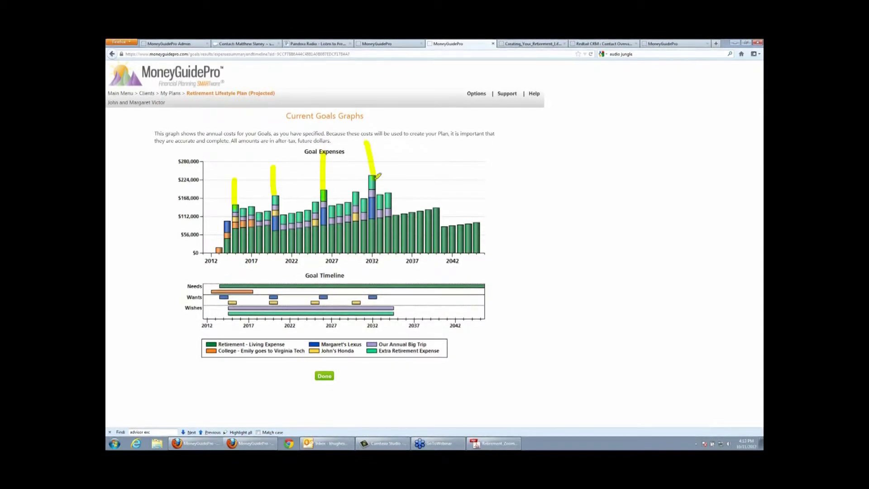
pyautogui.moveTo(175, 210)
pyautogui.mouseDown()
pyautogui.moveTo(374, 171)
pyautogui.moveTo(387, 194)
pyautogui.mouseUp()
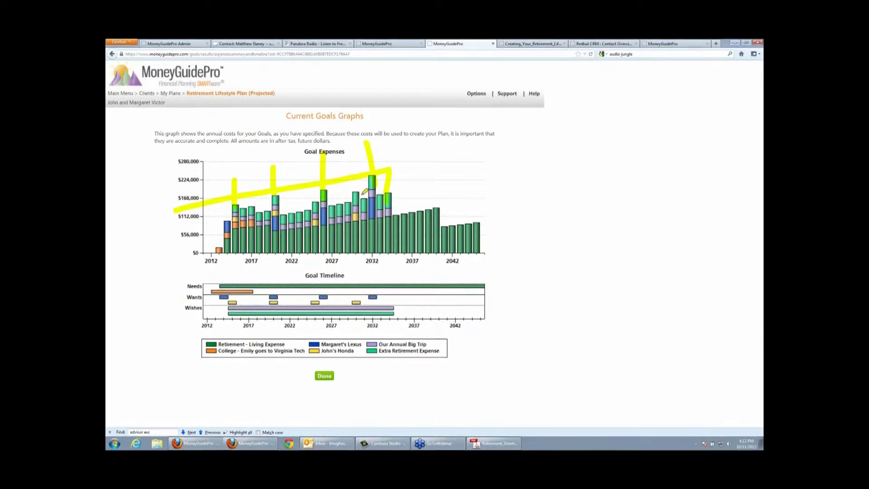
pyautogui.moveTo(498, 237)
pyautogui.mouseDown()
pyautogui.moveTo(507, 186)
pyautogui.moveTo(408, 191)
pyautogui.moveTo(489, 247)
pyautogui.mouseUp()
pyautogui.rightClick(470, 145)
pyautogui.click(493, 190)
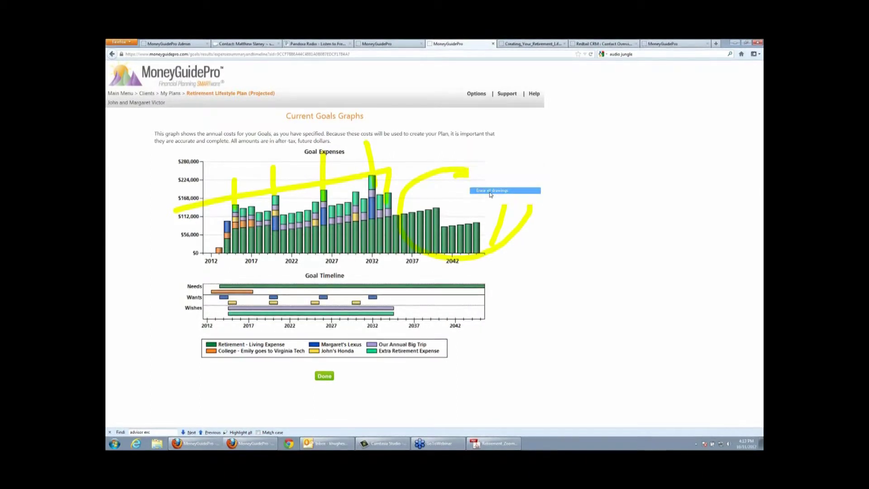
pyautogui.click(323, 378)
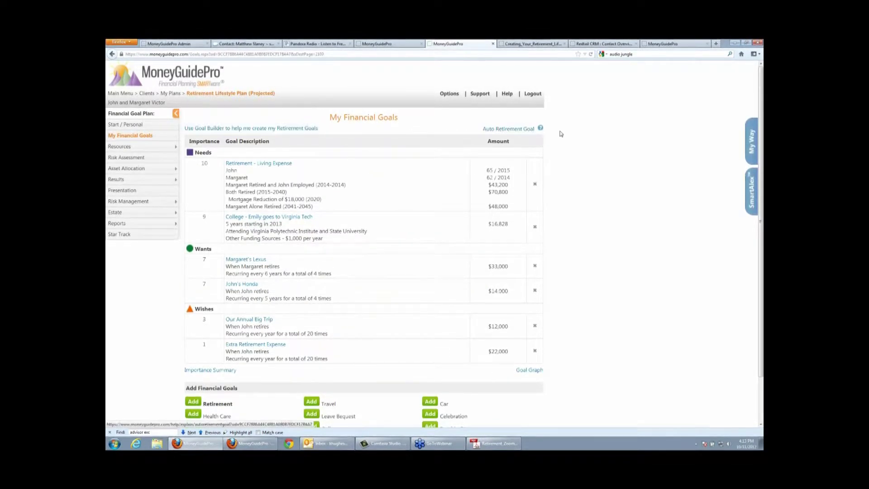
# Circle the Auto Retirement Goal link on My Financial Goals and erase the drawing.
pyautogui.hotkey('ctrl', 'shift', 'd')
pyautogui.moveTo(543, 114)
pyautogui.mouseDown()
pyautogui.moveTo(476, 136)
pyautogui.moveTo(543, 115)
pyautogui.mouseUp()
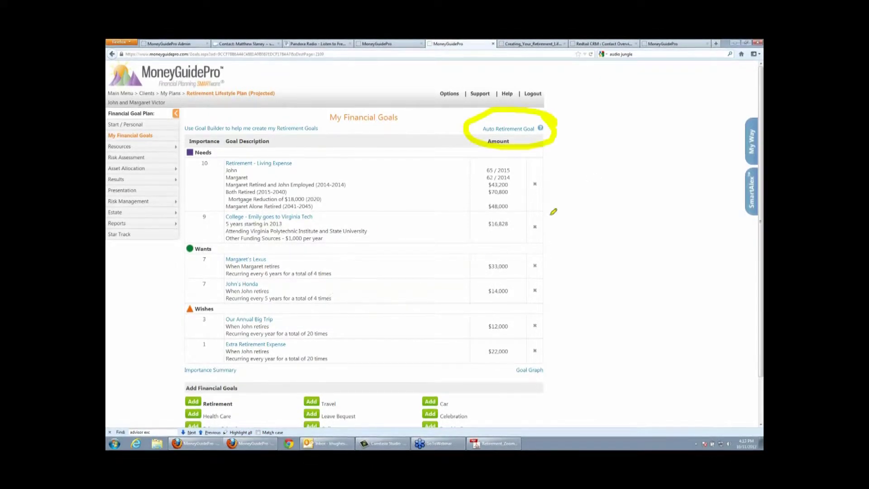
pyautogui.rightClick(571, 196)
pyautogui.click(587, 241)
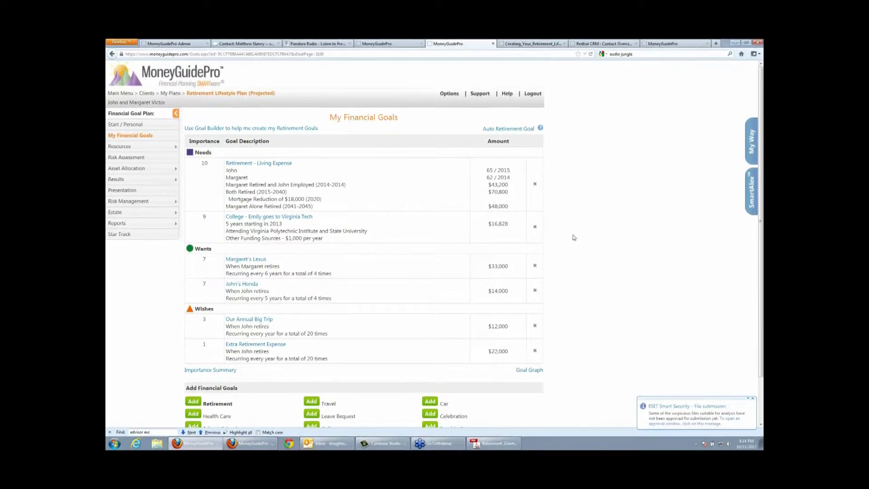
# Open Investment Assets under Resources, outline the account types under Add Accounts and Holdings by Asset Category, and erase the outline.
pyautogui.click(121, 147)
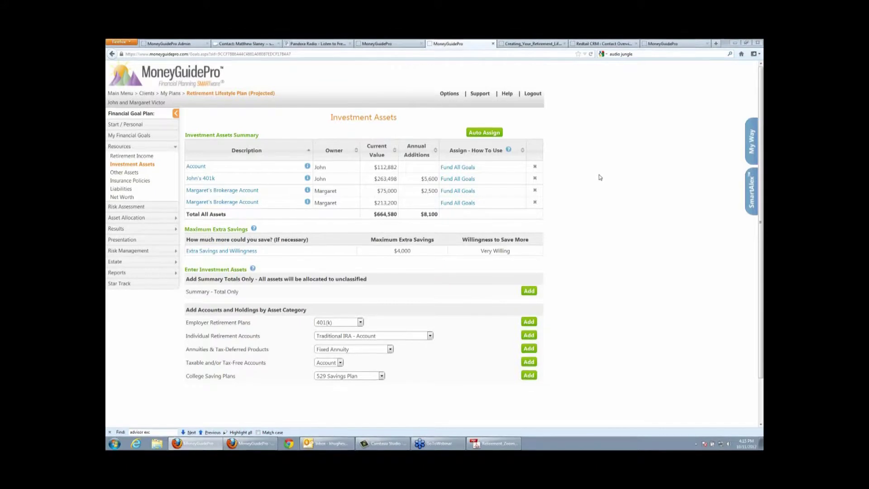
pyautogui.moveTo(498, 317)
pyautogui.mouseDown()
pyautogui.moveTo(545, 316)
pyautogui.moveTo(551, 374)
pyautogui.moveTo(434, 387)
pyautogui.moveTo(200, 392)
pyautogui.moveTo(204, 312)
pyautogui.moveTo(531, 316)
pyautogui.mouseUp()
pyautogui.rightClick(552, 248)
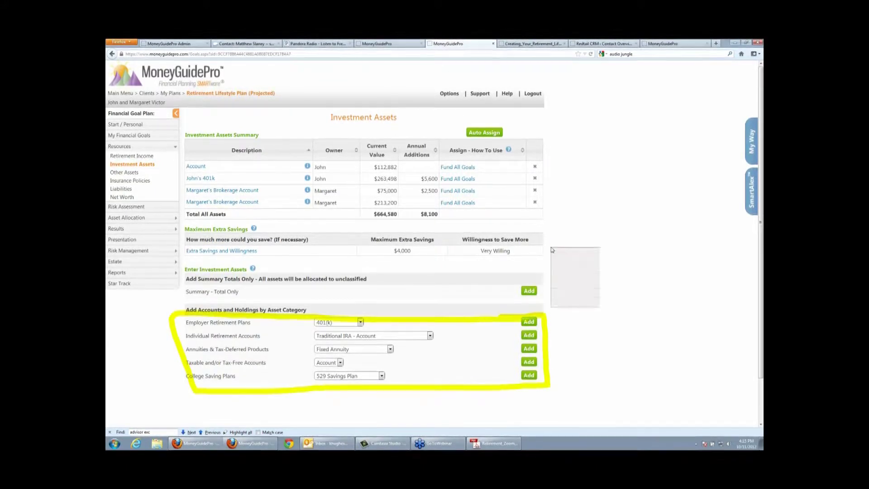
pyautogui.press('Escape')
# Add a 401(k) employer retirement plan, look up a holding by the symbol IBM, and go back to Investment Assets.
pyautogui.click(530, 322)
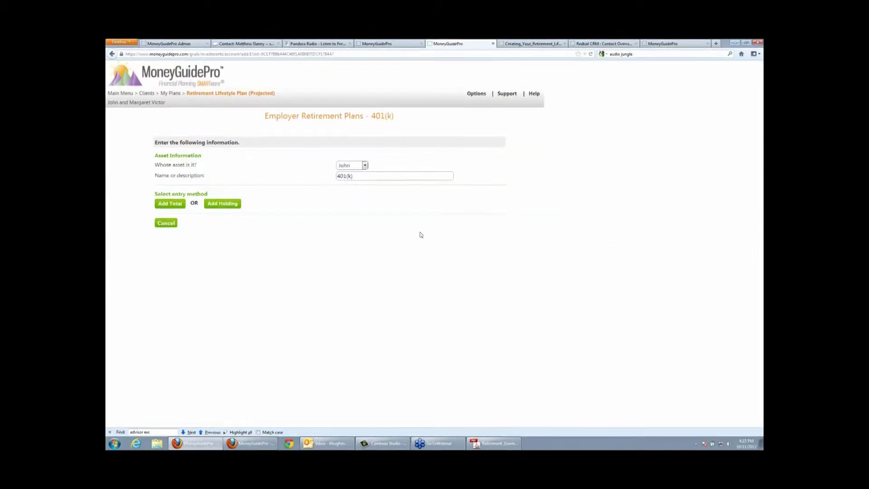
pyautogui.click(215, 204)
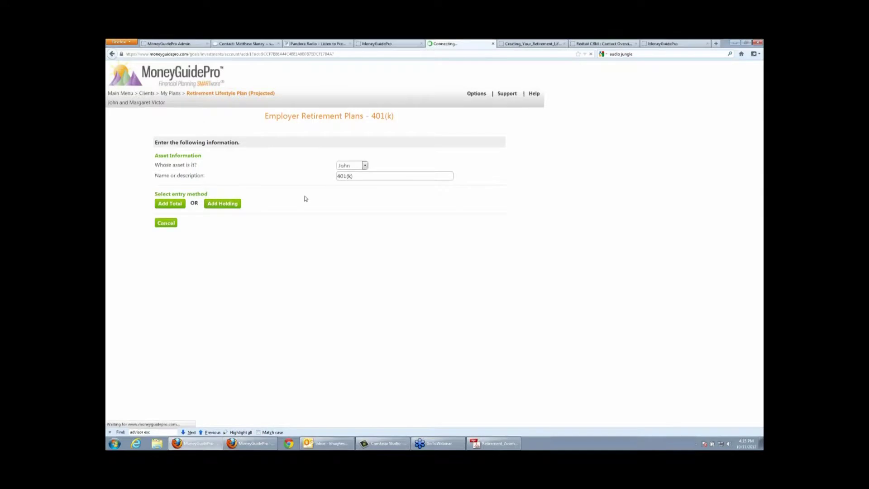
pyautogui.click(284, 169)
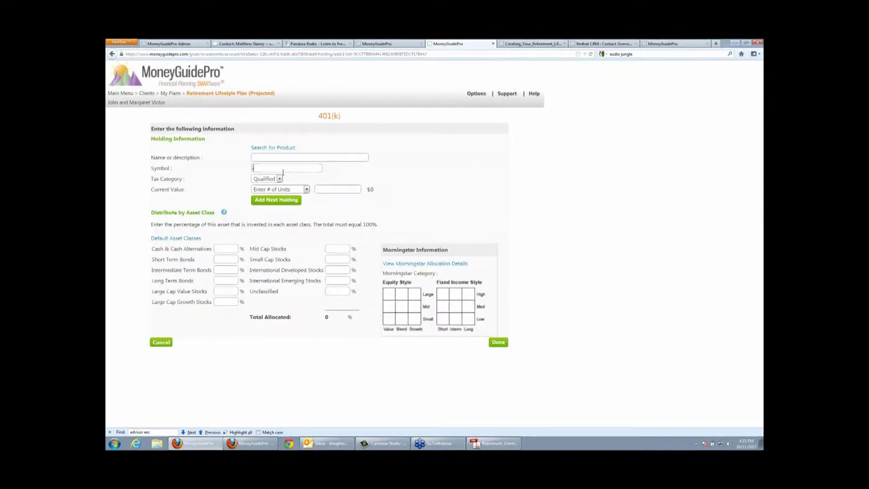
pyautogui.press('Tab')
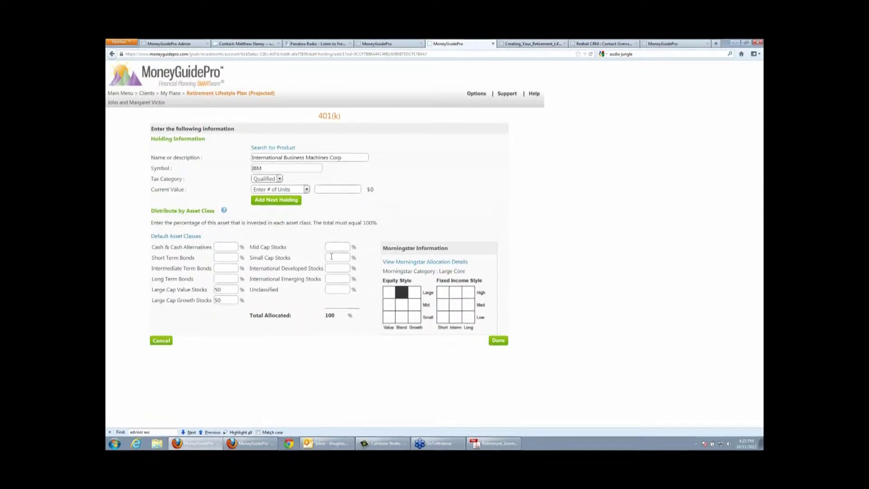
pyautogui.tripleClick(181, 291)
pyautogui.click(460, 218)
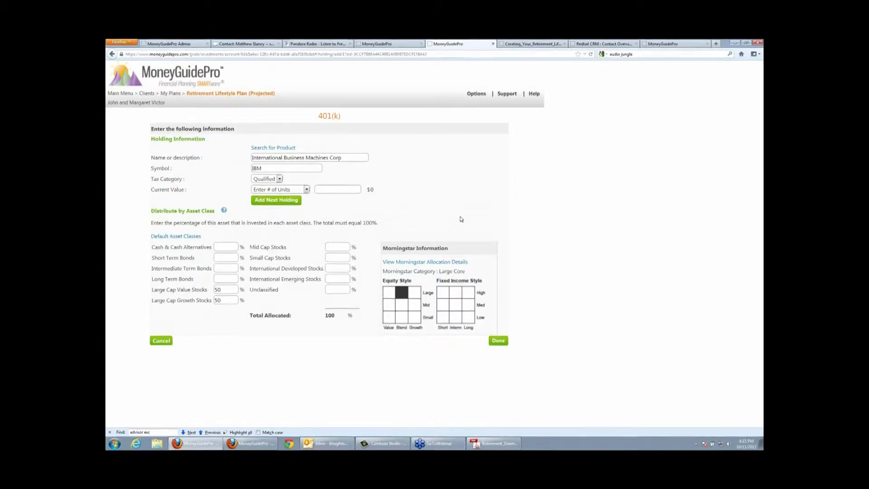
pyautogui.click(112, 55)
pyautogui.click(112, 54)
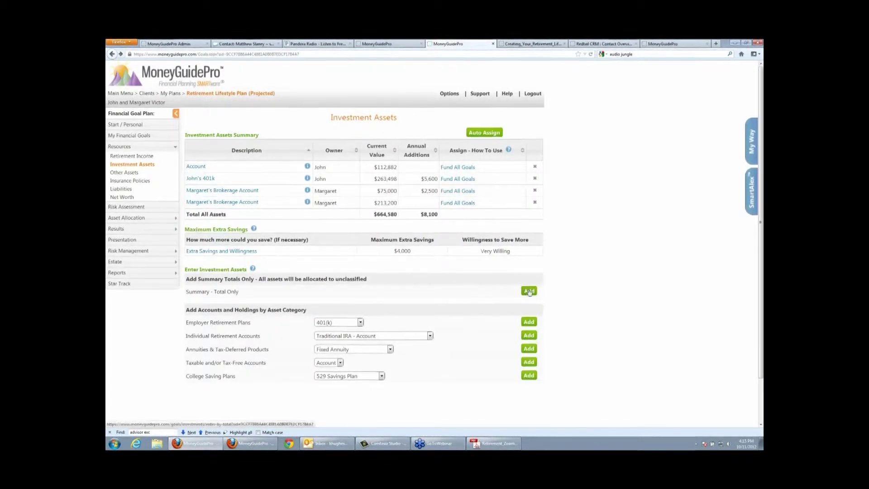
# Open the Summary - Total Only entry, mark the tax categories and the first row's value fields, erase the marks and cancel the entry.
pyautogui.click(529, 292)
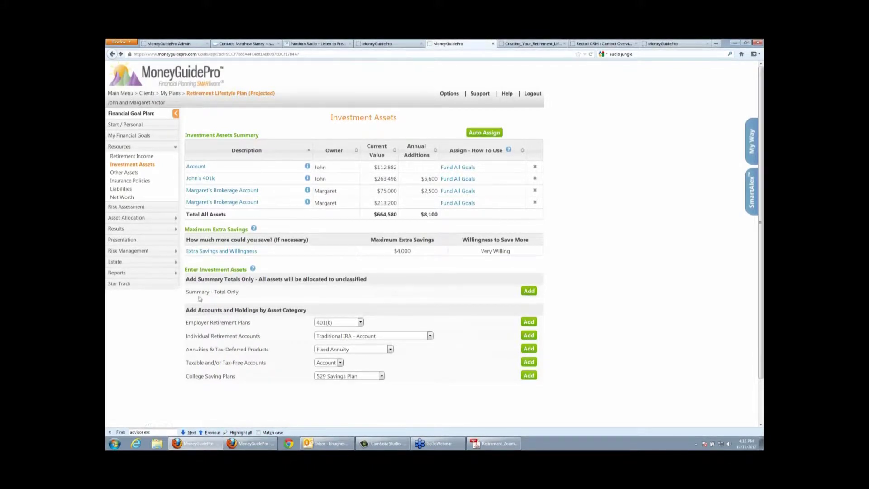
pyautogui.moveTo(186, 291); pyautogui.dragTo(239, 292)
pyautogui.click(531, 292)
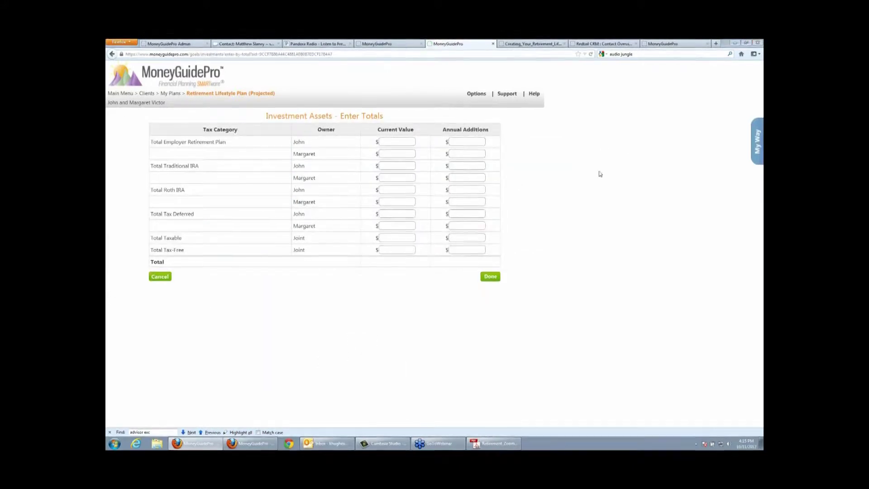
pyautogui.moveTo(240, 119)
pyautogui.mouseDown()
pyautogui.moveTo(111, 118)
pyautogui.moveTo(129, 252)
pyautogui.moveTo(188, 260)
pyautogui.mouseUp()
pyautogui.moveTo(149, 142); pyautogui.dragTo(257, 142)
pyautogui.moveTo(379, 142); pyautogui.dragTo(472, 141)
pyautogui.rightClick(529, 146)
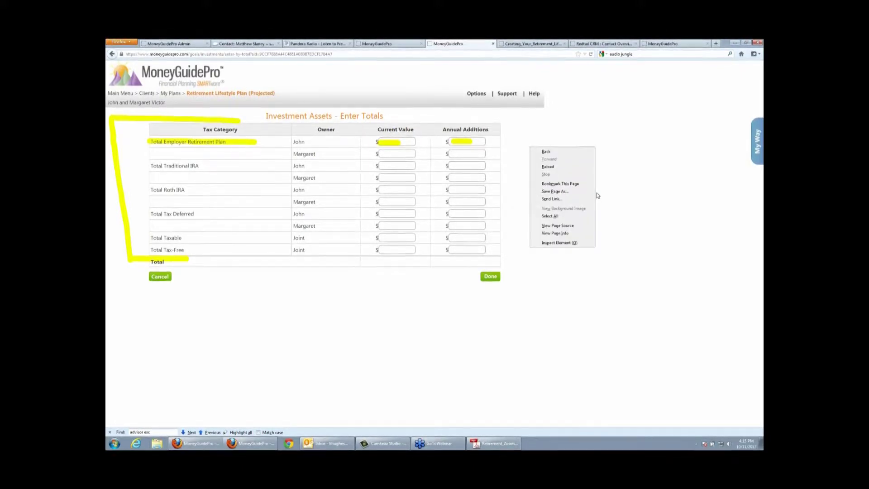
pyautogui.press('Escape')
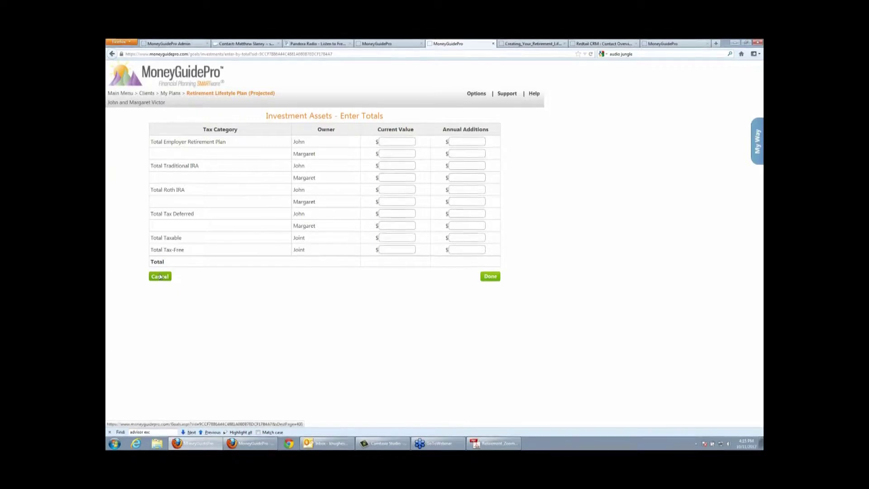
pyautogui.click(161, 277)
pyautogui.click(428, 207)
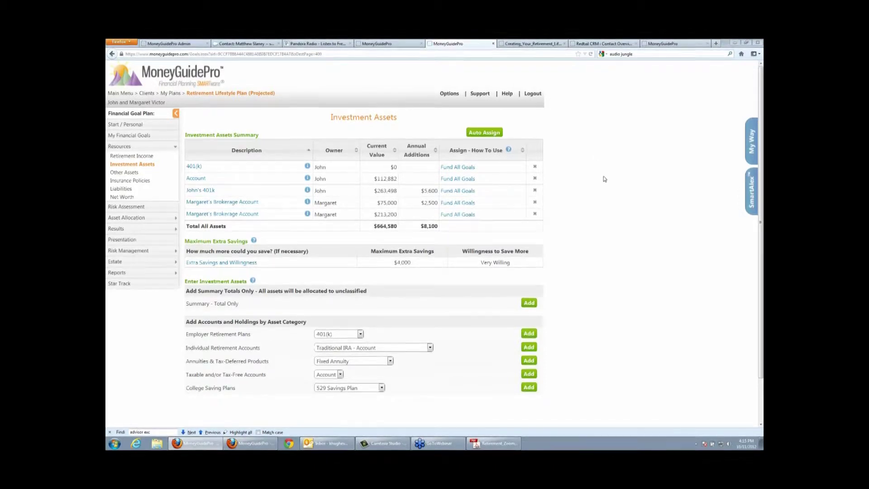
# Circle the total annual additions, highlight the Annual Additions heading and the Maximum Extra Savings section, and erase the drawings.
pyautogui.moveTo(447, 225)
pyautogui.mouseDown()
pyautogui.moveTo(436, 215)
pyautogui.moveTo(412, 230)
pyautogui.moveTo(445, 221)
pyautogui.mouseUp()
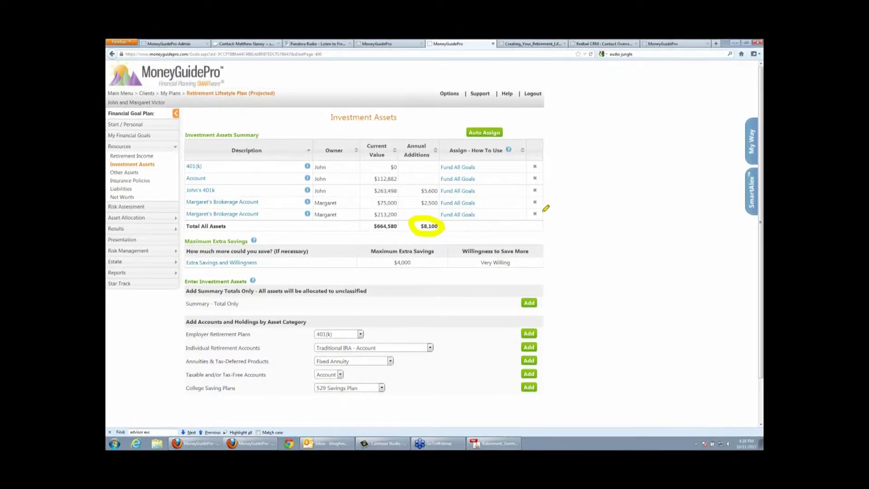
pyautogui.moveTo(402, 145)
pyautogui.mouseDown()
pyautogui.moveTo(428, 146)
pyautogui.moveTo(428, 155)
pyautogui.mouseUp()
pyautogui.moveTo(197, 237)
pyautogui.mouseDown()
pyautogui.moveTo(182, 267)
pyautogui.moveTo(305, 273)
pyautogui.moveTo(549, 252)
pyautogui.moveTo(353, 232)
pyautogui.mouseUp()
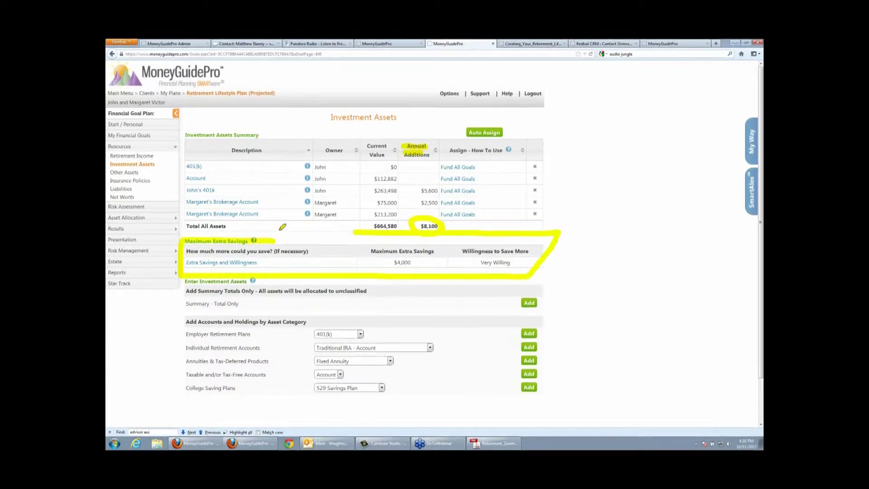
pyautogui.moveTo(282, 227); pyautogui.dragTo(237, 230)
pyautogui.rightClick(376, 109)
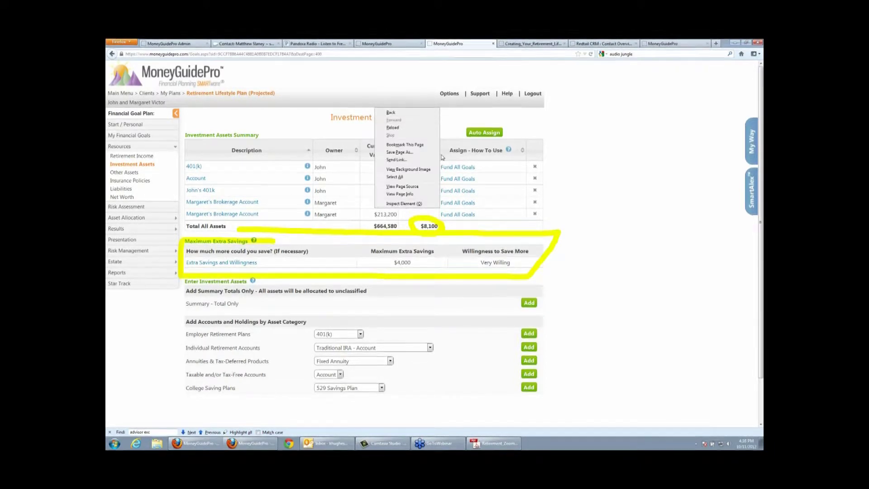
pyautogui.click(338, 121)
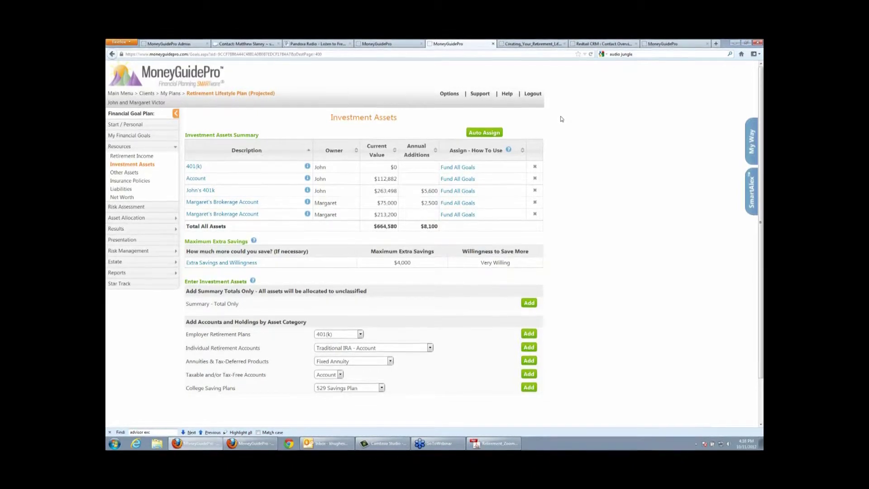
# Open the Personal Residence entry under Other Assets, highlight its current market value and erase the highlight.
pyautogui.click(119, 175)
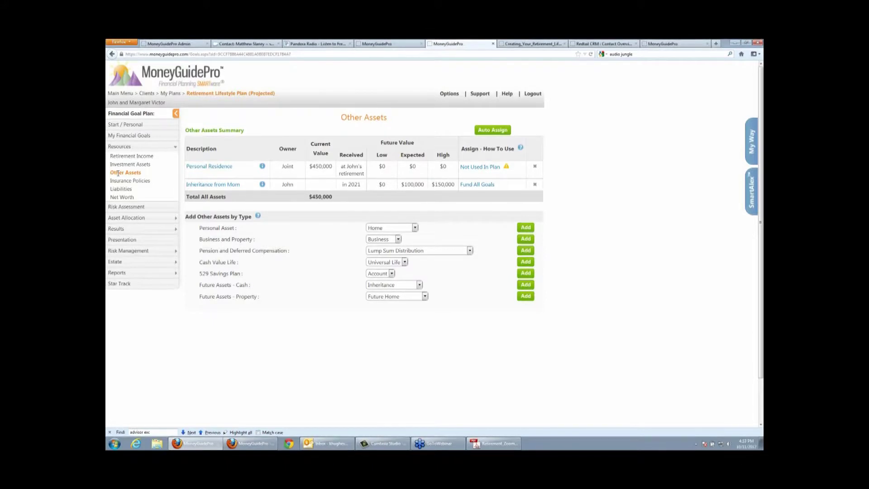
pyautogui.click(198, 168)
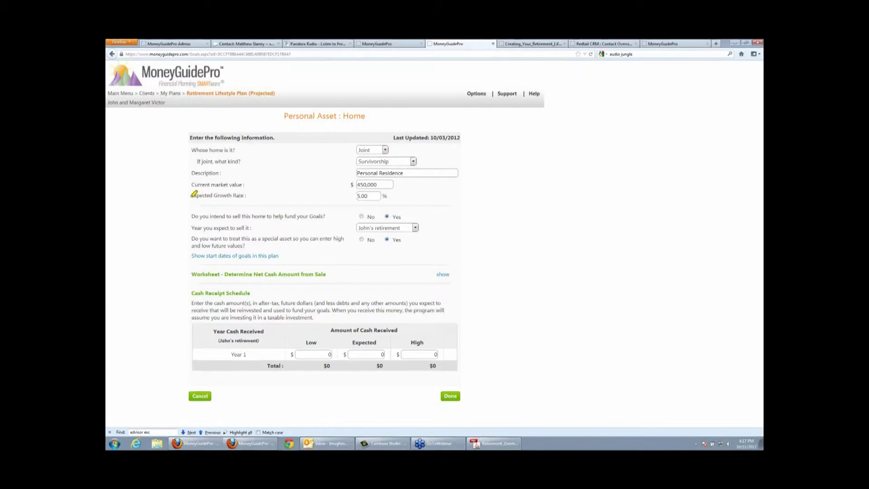
pyautogui.moveTo(356, 185); pyautogui.dragTo(387, 185)
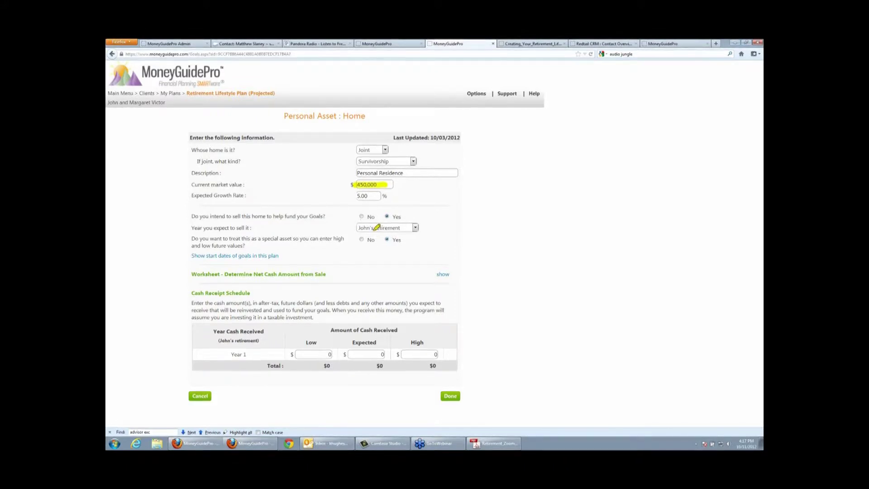
pyautogui.rightClick(491, 186)
pyautogui.click(520, 233)
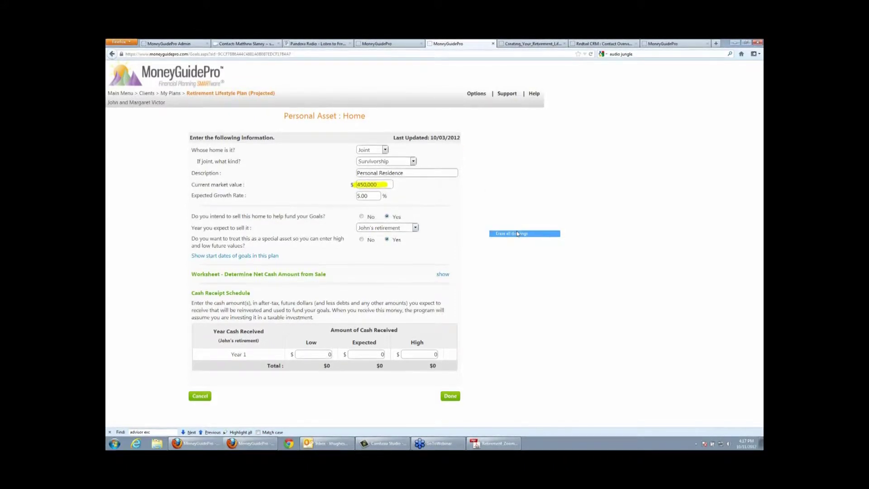
# Set the home's expected sale year to Select Your Own Year with 2025.
pyautogui.click(394, 228)
pyautogui.click(385, 256)
pyautogui.write('2025')
pyautogui.click(360, 195)
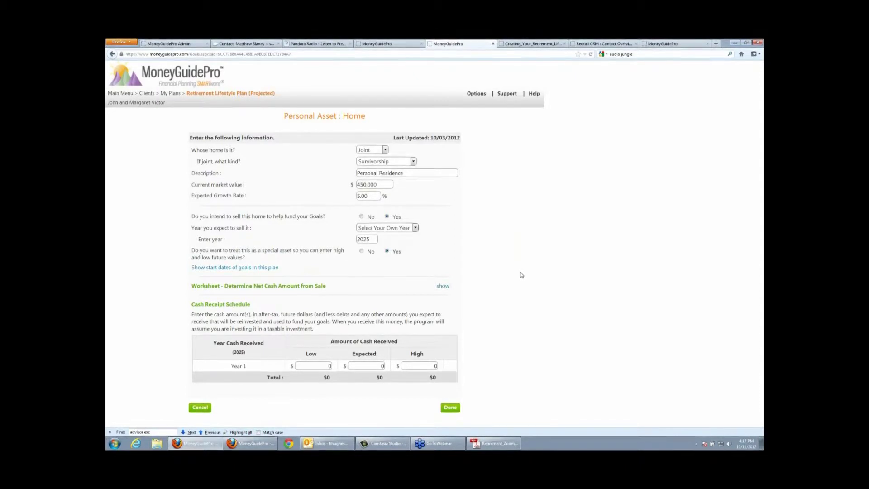
pyautogui.doubleClick(364, 354)
pyautogui.click(522, 352)
# Show the net cash worksheet, mark its input fields, Net Cash Amount row and Amount of Cash Received, erase the marks and cancel the home entry.
pyautogui.click(442, 286)
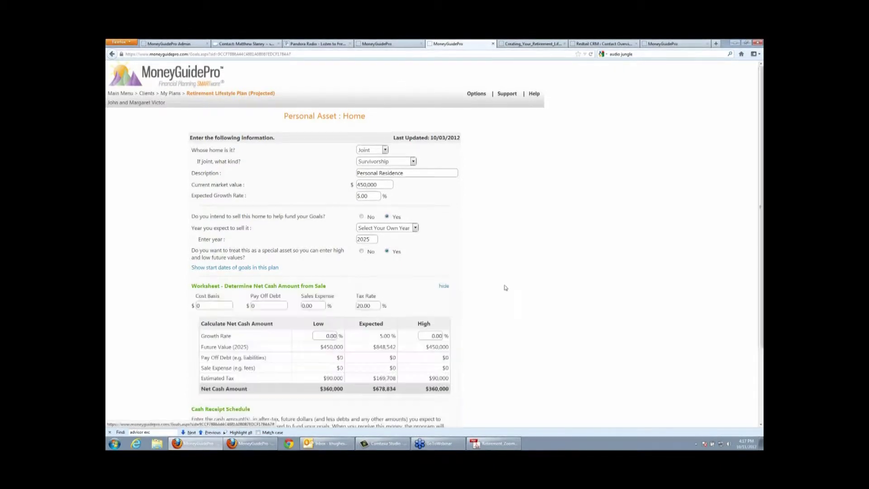
pyautogui.scroll(-3, 510, 287)
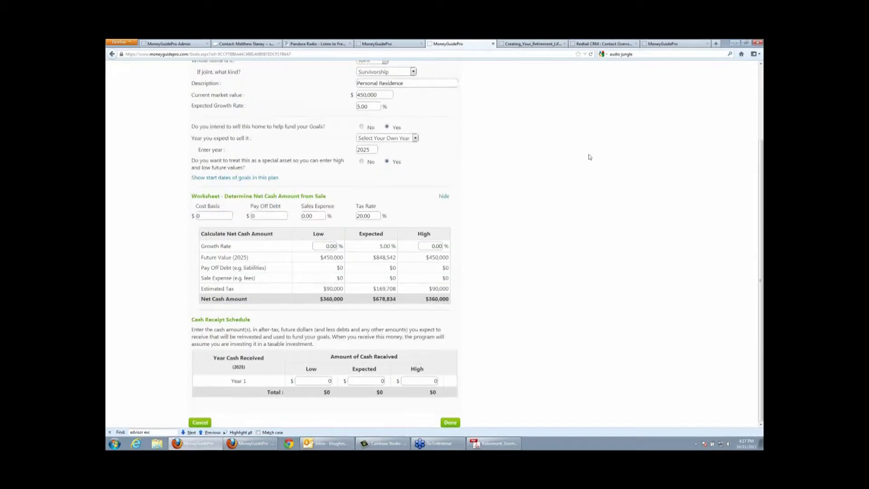
pyautogui.moveTo(222, 198)
pyautogui.mouseDown()
pyautogui.moveTo(191, 226)
pyautogui.moveTo(398, 223)
pyautogui.moveTo(317, 204)
pyautogui.mouseUp()
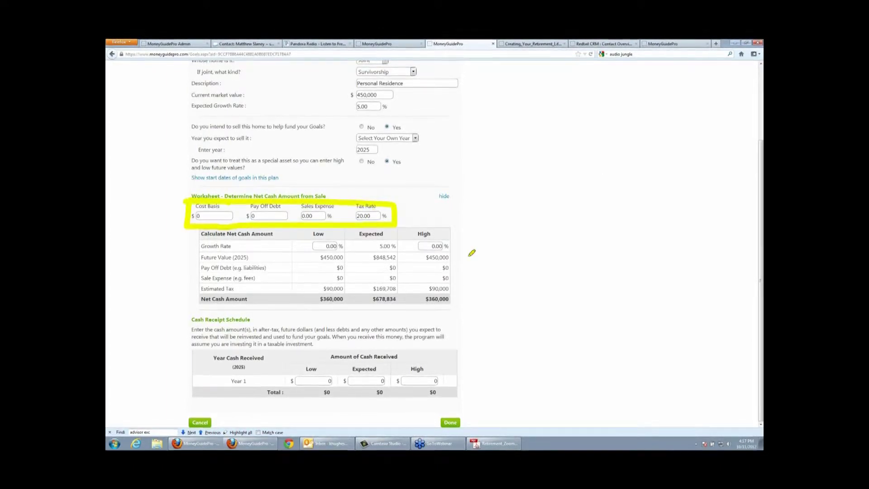
pyautogui.moveTo(317, 299); pyautogui.dragTo(462, 298)
pyautogui.moveTo(444, 362)
pyautogui.mouseDown()
pyautogui.moveTo(398, 348)
pyautogui.moveTo(481, 375)
pyautogui.moveTo(403, 339)
pyautogui.mouseUp()
pyautogui.rightClick(521, 254)
pyautogui.click(560, 299)
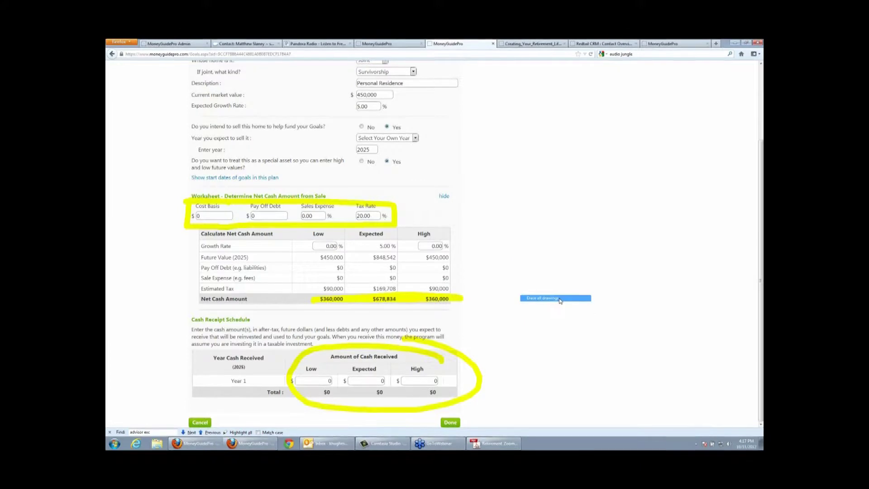
pyautogui.click(200, 423)
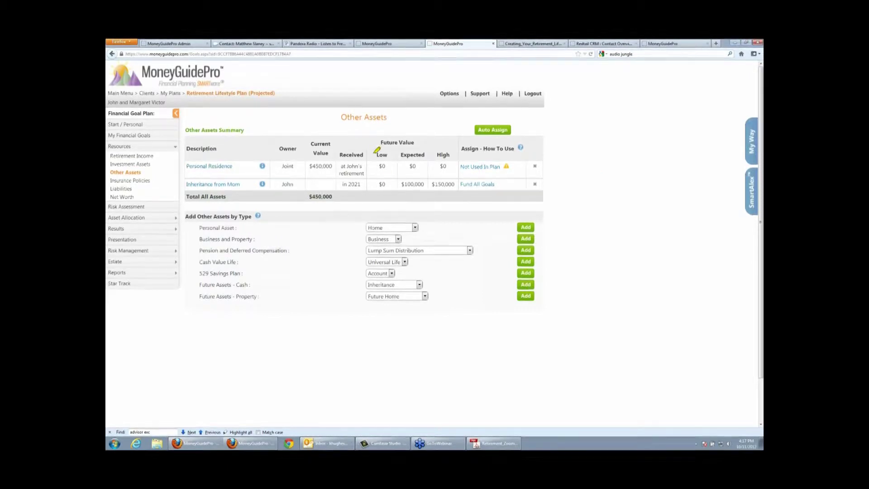
# Highlight the Low, Expected and High Future Value headings in the Other Assets Summary and erase the highlight.
pyautogui.moveTo(380, 155); pyautogui.dragTo(449, 154)
pyautogui.rightClick(579, 189)
pyautogui.click(588, 234)
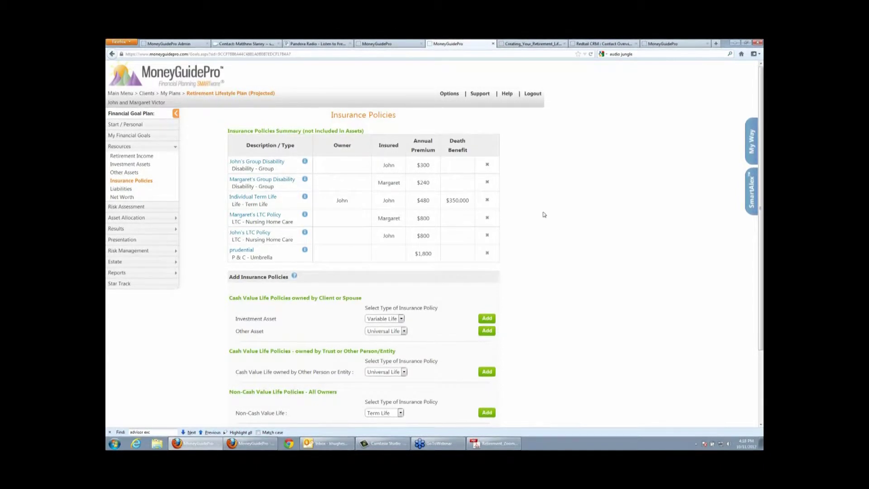
# Review the Insurance Policies page down to the Other Insurance Policies types, and open Liabilities.
pyautogui.scroll(-3, 542, 244)
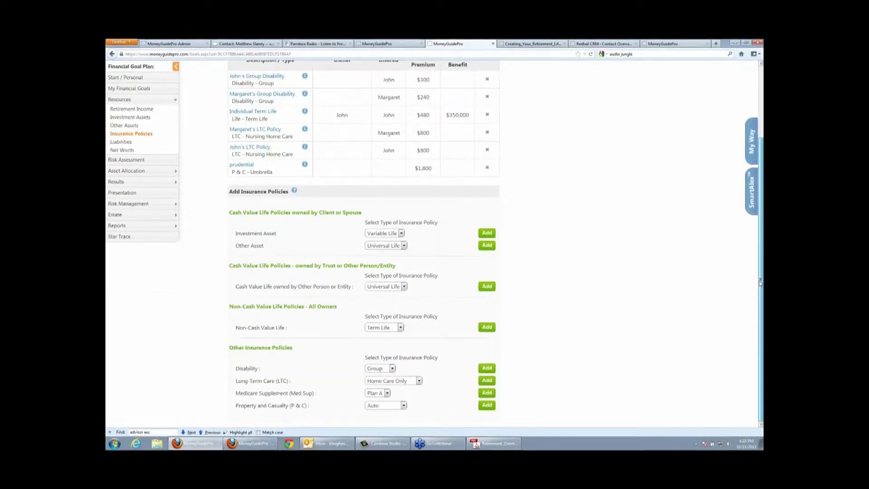
pyautogui.moveTo(760, 283); pyautogui.dragTo(761, 237)
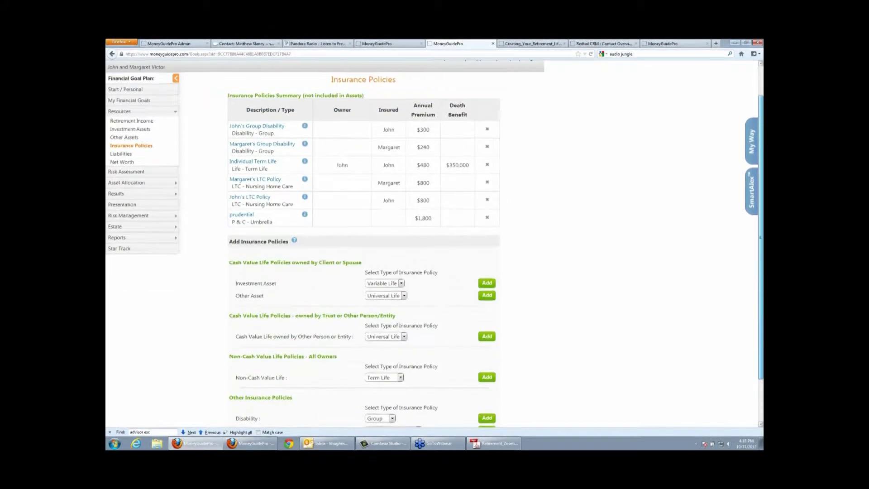
pyautogui.scroll(2, 124, 189)
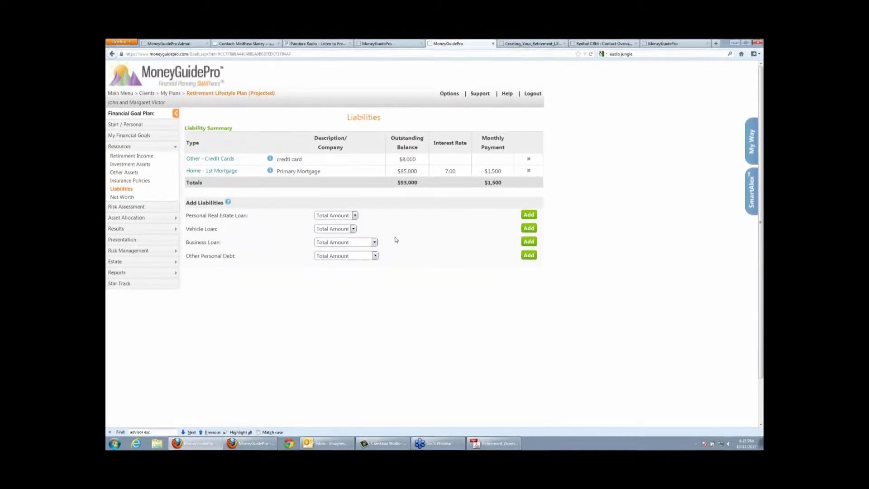
# Open the Net Worth statement and view the account breakdowns behind its summary lines.
pyautogui.click(116, 198)
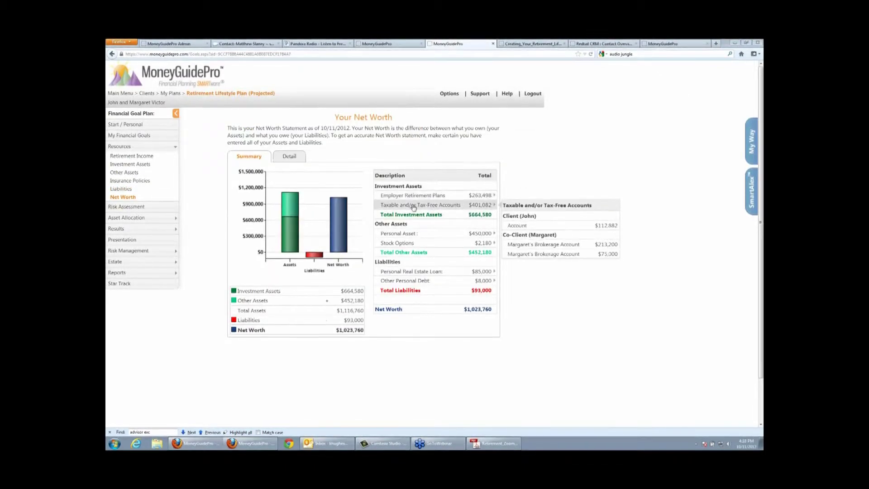
pyautogui.moveTo(405, 247)
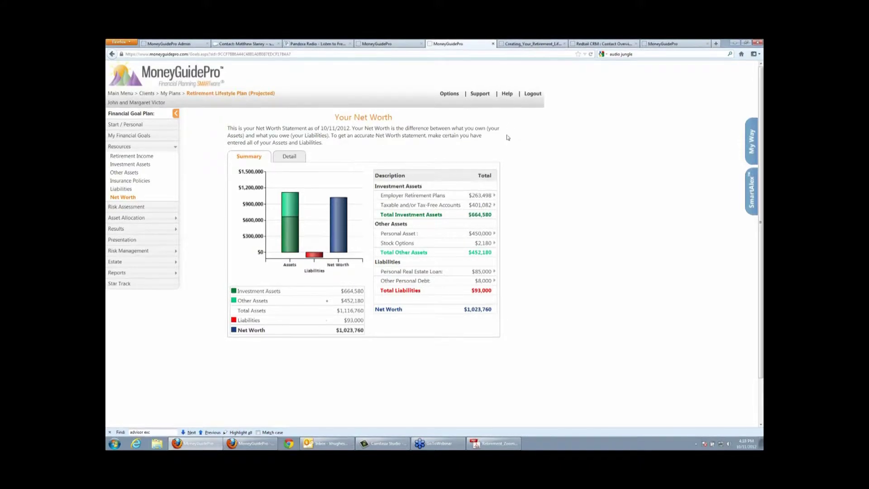
# Open Risk Assessment, review the Loss Tolerance Summary and open the household risk scores for editing.
pyautogui.click(115, 209)
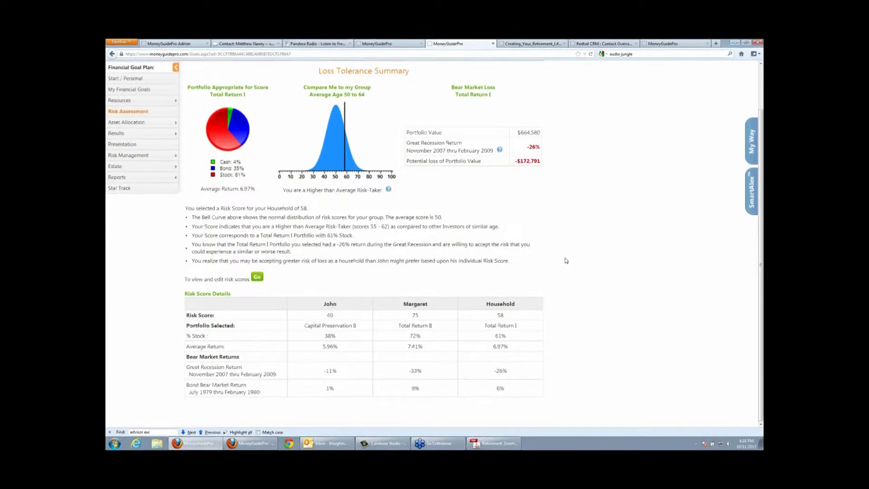
pyautogui.scroll(-1, 762, 179)
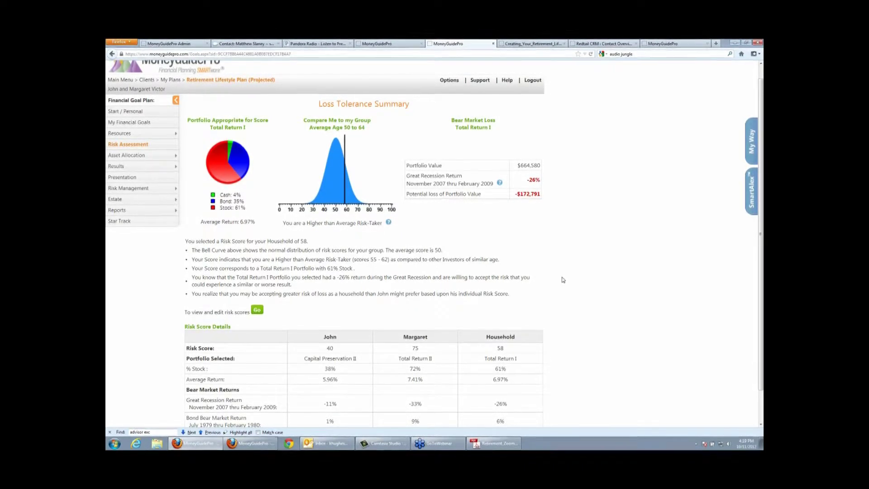
pyautogui.click(261, 313)
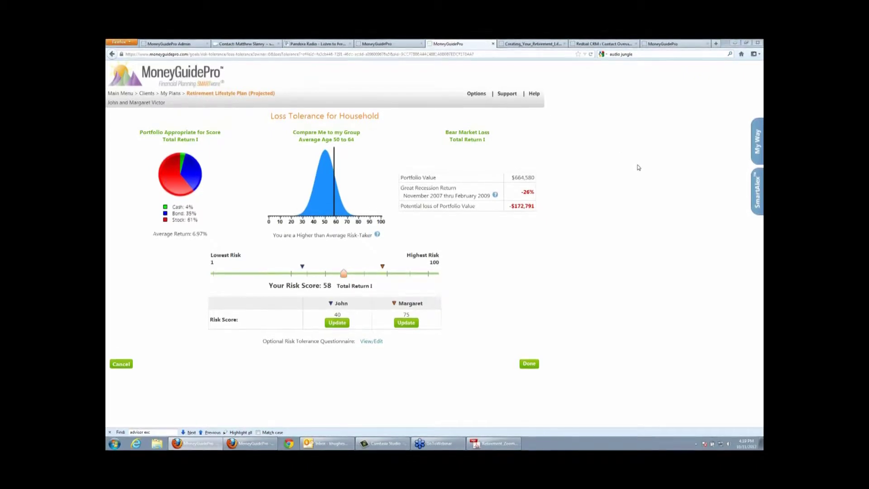
# Highlight both spouses' column headings in the household risk score table and erase the highlight.
pyautogui.moveTo(316, 299)
pyautogui.mouseDown()
pyautogui.moveTo(436, 301)
pyautogui.moveTo(343, 306)
pyautogui.moveTo(316, 298)
pyautogui.mouseUp()
pyautogui.rightClick(472, 272)
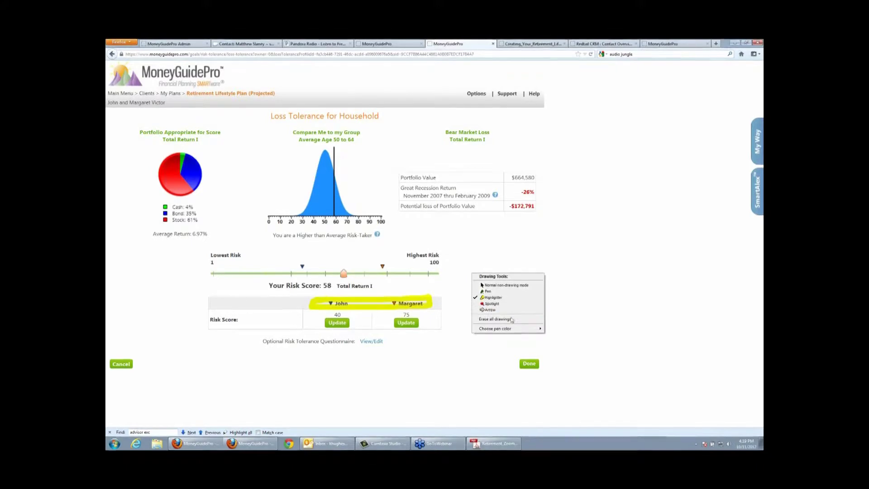
pyautogui.click(507, 319)
# Update the husband's individual risk score to 35 and save it.
pyautogui.click(340, 323)
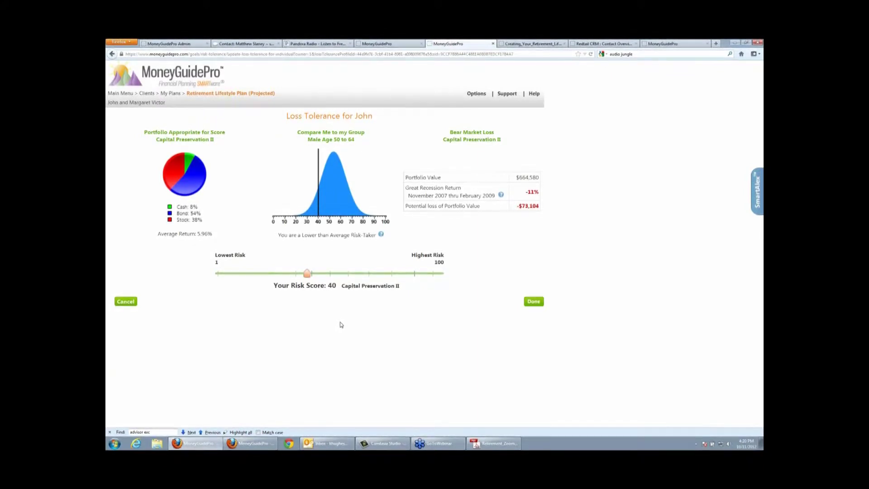
pyautogui.moveTo(308, 274); pyautogui.dragTo(296, 274)
pyautogui.rightClick(295, 276)
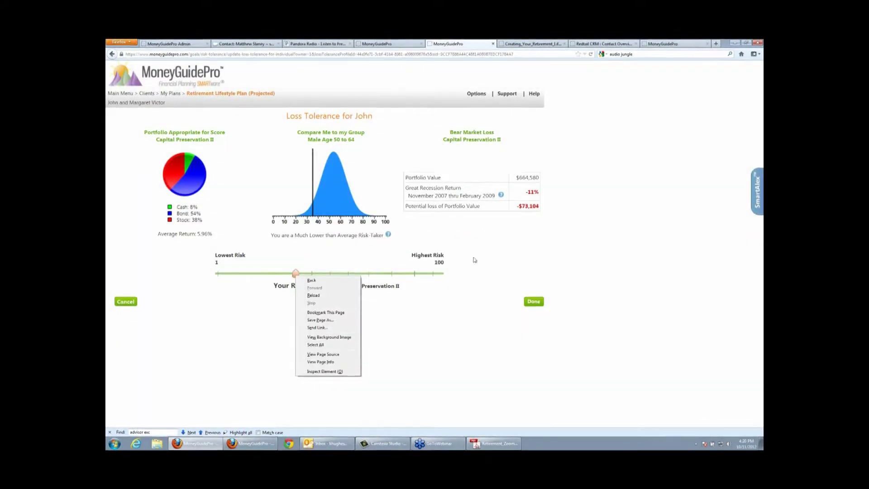
pyautogui.click(565, 263)
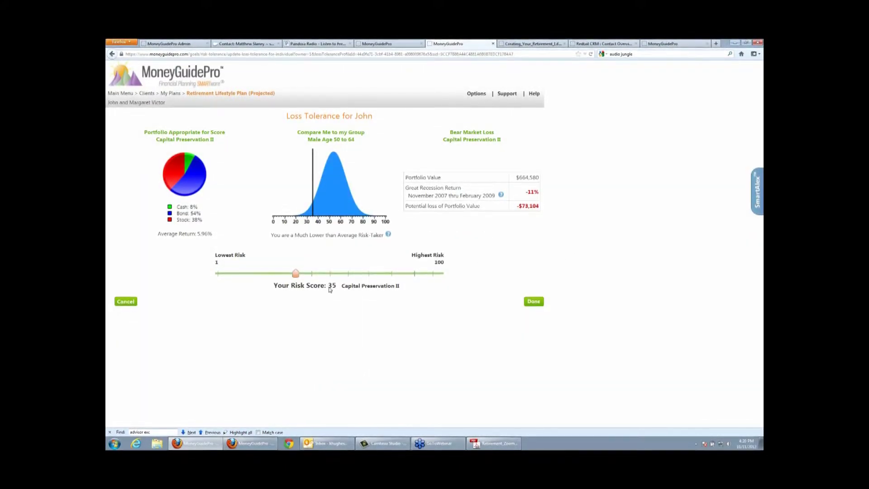
pyautogui.click(535, 302)
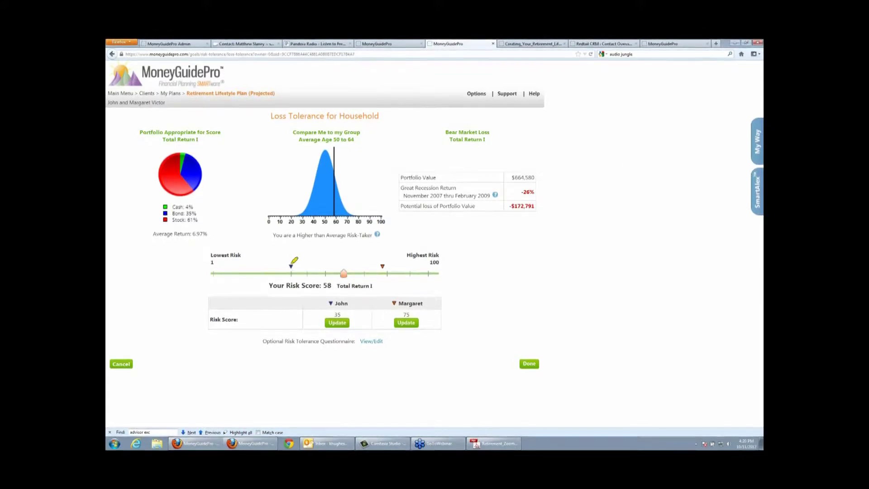
# Mark the span between the spouses' risk markers, erase it, and set and save a household risk score of 51.
pyautogui.moveTo(291, 263)
pyautogui.mouseDown()
pyautogui.moveTo(293, 279)
pyautogui.moveTo(378, 281)
pyautogui.moveTo(383, 267)
pyautogui.mouseUp()
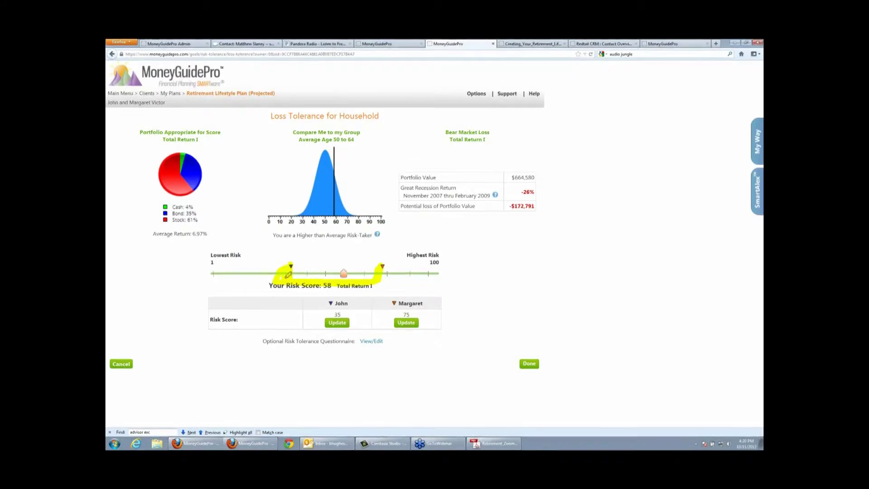
pyautogui.rightClick(446, 259)
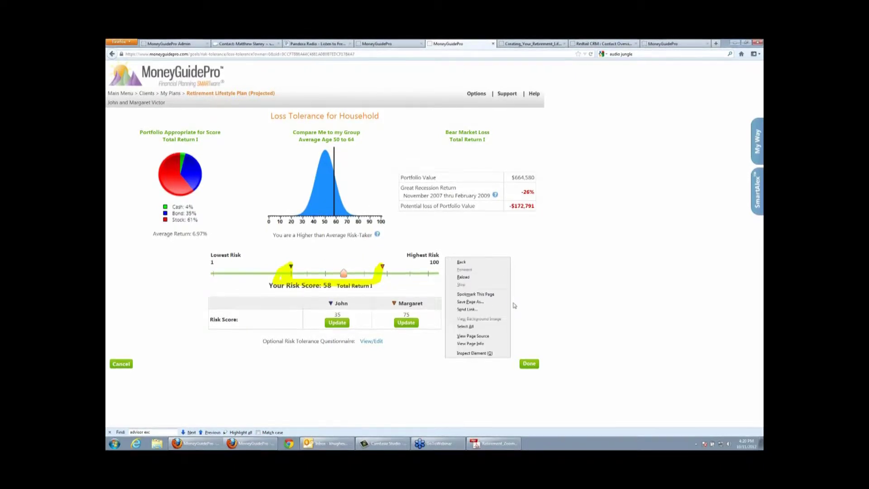
pyautogui.click(510, 305)
pyautogui.moveTo(345, 273); pyautogui.dragTo(327, 277)
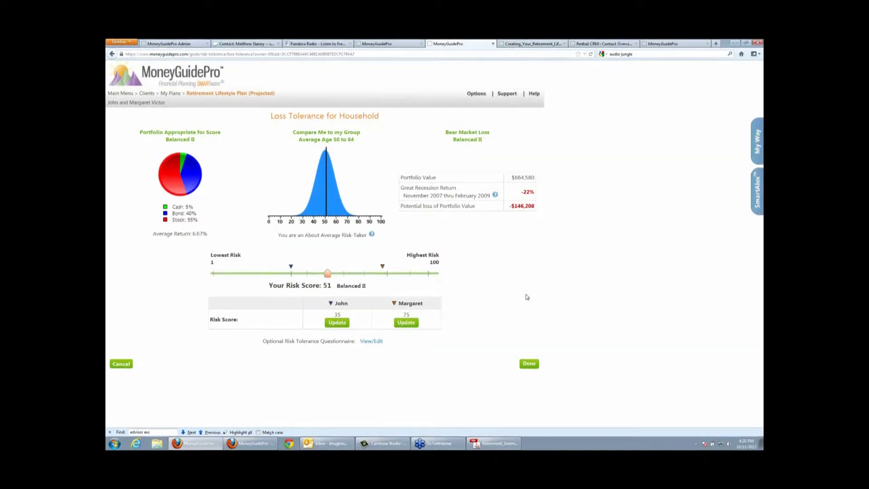
pyautogui.click(528, 363)
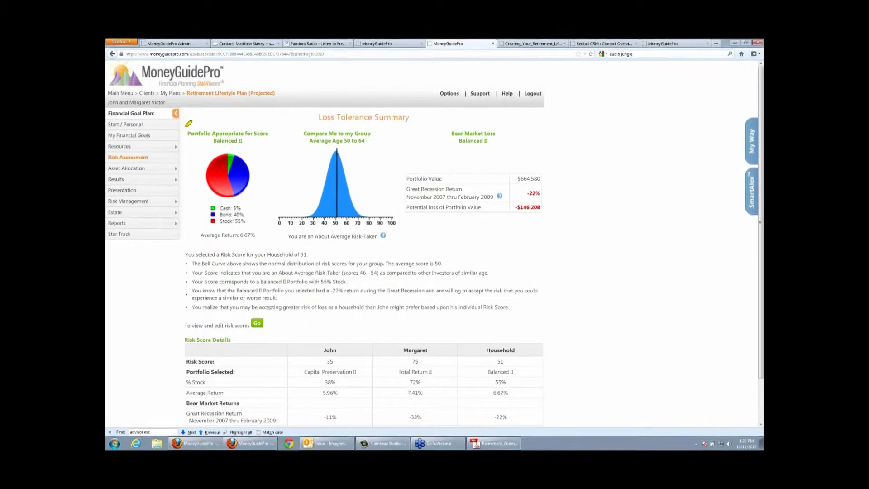
# Mark the Portfolio Appropriate for Score chart, its Stock and Average Return figures, and the Compare Me to my Group curve, and erase the marks.
pyautogui.moveTo(184, 126)
pyautogui.mouseDown()
pyautogui.moveTo(272, 127)
pyautogui.moveTo(271, 192)
pyautogui.mouseUp()
pyautogui.moveTo(273, 245)
pyautogui.mouseDown()
pyautogui.moveTo(199, 248)
pyautogui.moveTo(184, 127)
pyautogui.mouseUp()
pyautogui.moveTo(201, 235)
pyautogui.mouseDown()
pyautogui.moveTo(255, 234)
pyautogui.moveTo(218, 222)
pyautogui.mouseUp()
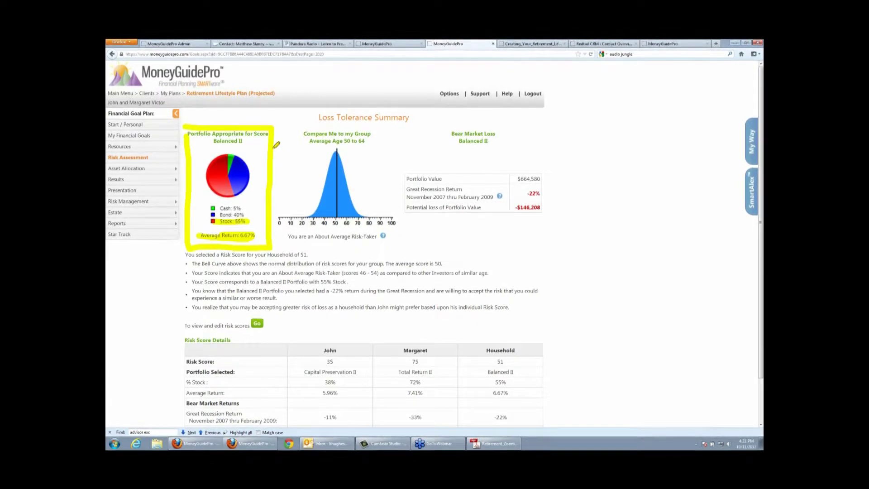
pyautogui.moveTo(303, 125)
pyautogui.mouseDown()
pyautogui.moveTo(380, 130)
pyautogui.moveTo(375, 146)
pyautogui.moveTo(297, 148)
pyautogui.moveTo(298, 130)
pyautogui.mouseUp()
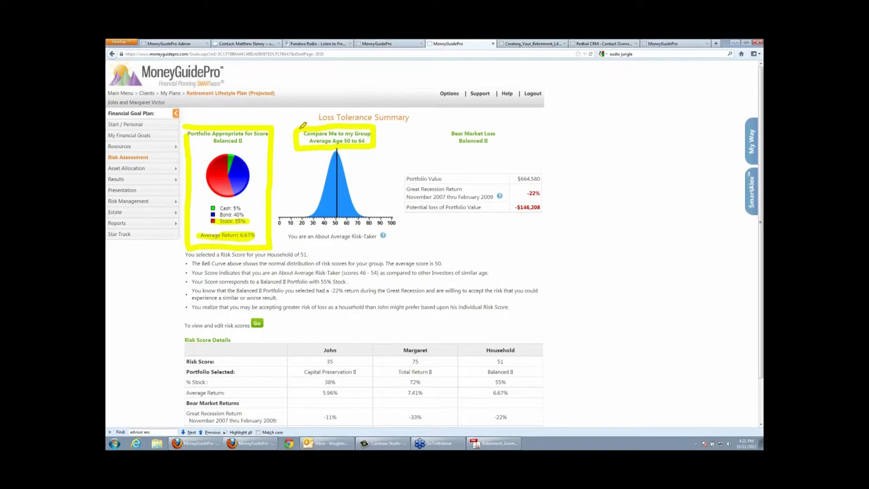
pyautogui.moveTo(332, 245); pyautogui.dragTo(336, 154)
pyautogui.rightClick(414, 159)
pyautogui.click(438, 206)
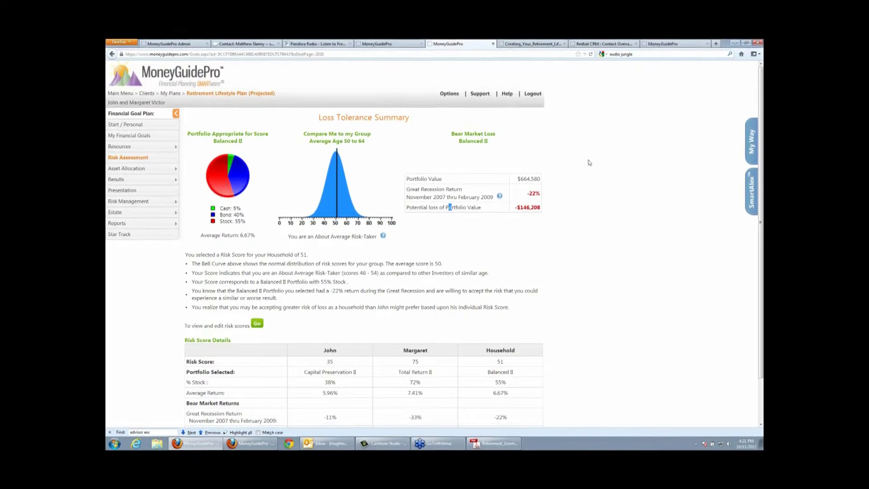
# Box the Bear Market Loss section of the Loss Tolerance Summary and erase the box.
pyautogui.hotkey('ctrl', 'shift', 'd')
pyautogui.moveTo(396, 129)
pyautogui.mouseDown()
pyautogui.moveTo(560, 129)
pyautogui.moveTo(564, 221)
pyautogui.moveTo(391, 217)
pyautogui.moveTo(391, 134)
pyautogui.moveTo(519, 129)
pyautogui.mouseUp()
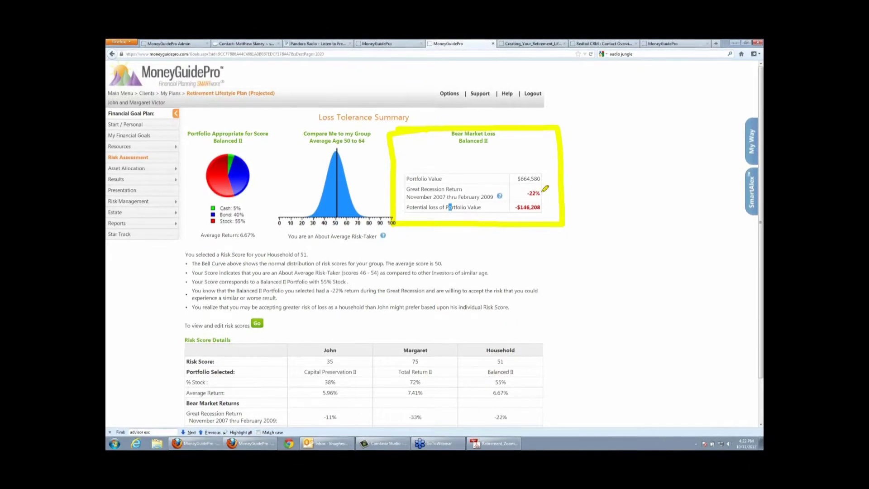
pyautogui.rightClick(578, 113)
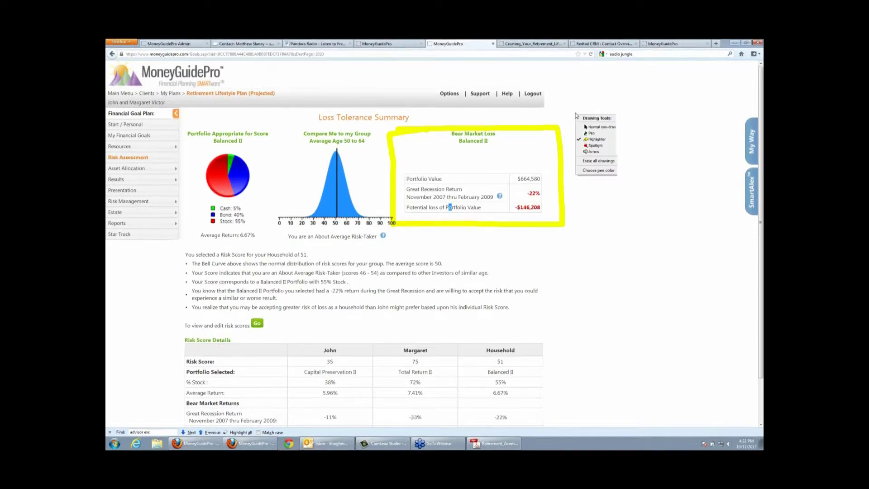
pyautogui.click(593, 161)
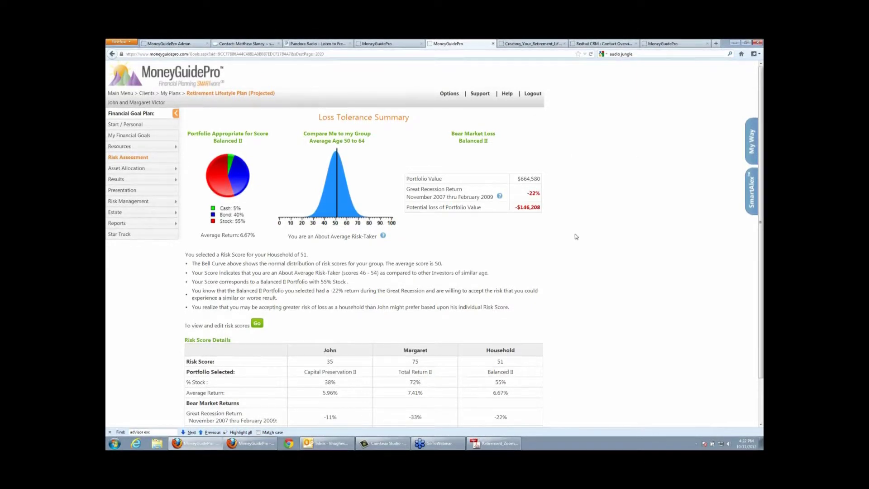
# Open Current Allocation, mark the Current Portfolio chart, Total Return value and Great Recession row, and erase the marks.
pyautogui.click(129, 169)
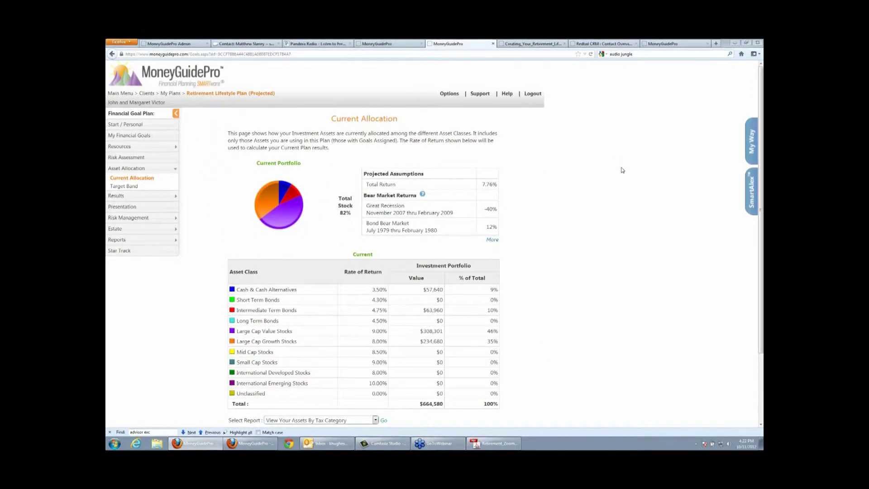
pyautogui.hotkey('ctrl', 'shift', 'd')
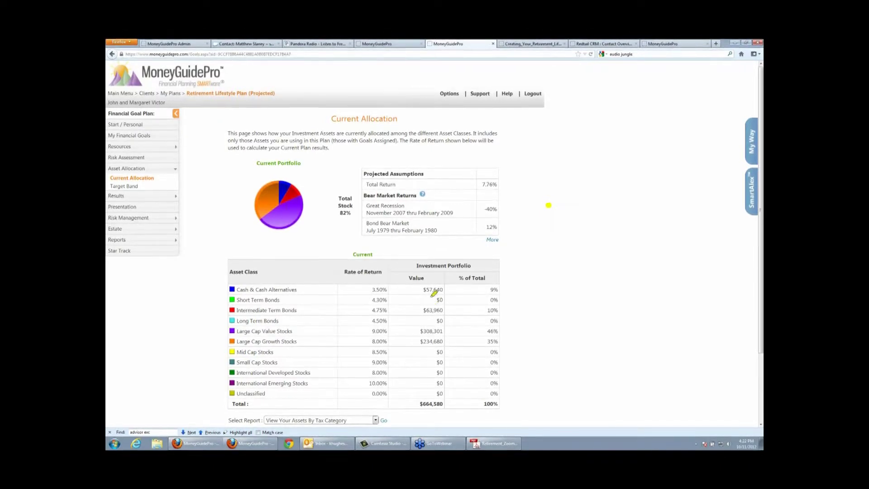
pyautogui.moveTo(301, 155); pyautogui.dragTo(294, 154)
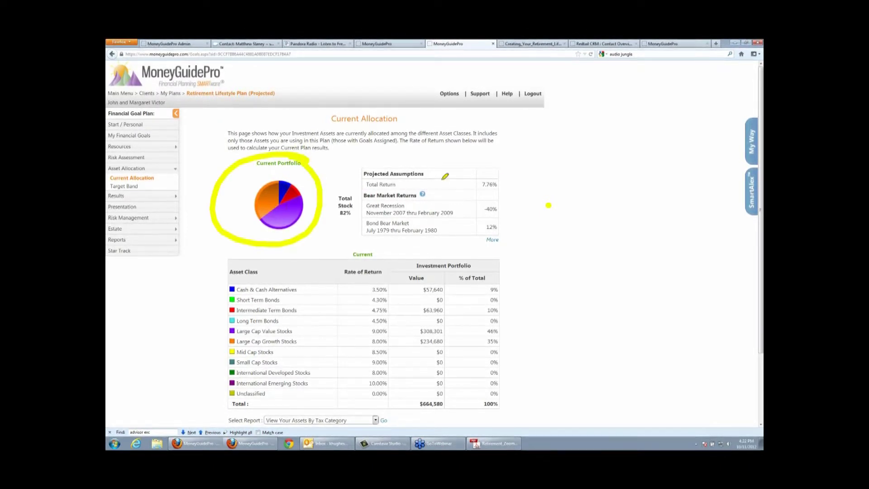
pyautogui.moveTo(477, 185); pyautogui.dragTo(505, 184)
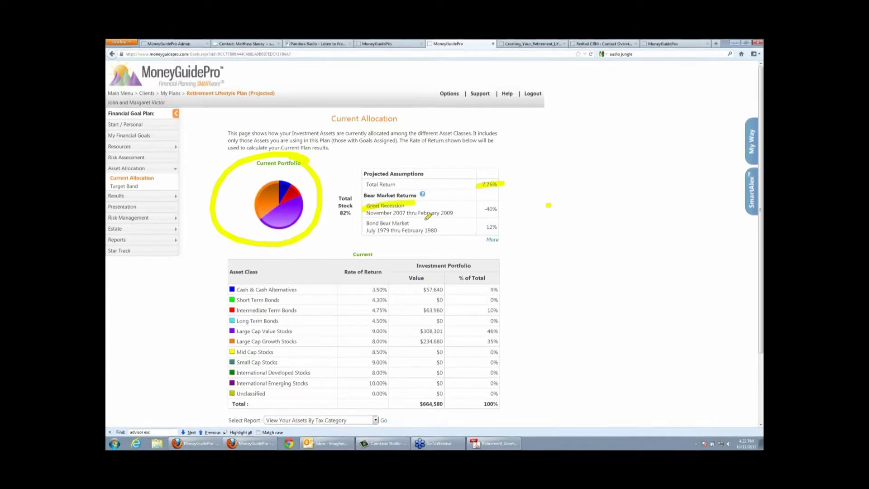
pyautogui.rightClick(543, 225)
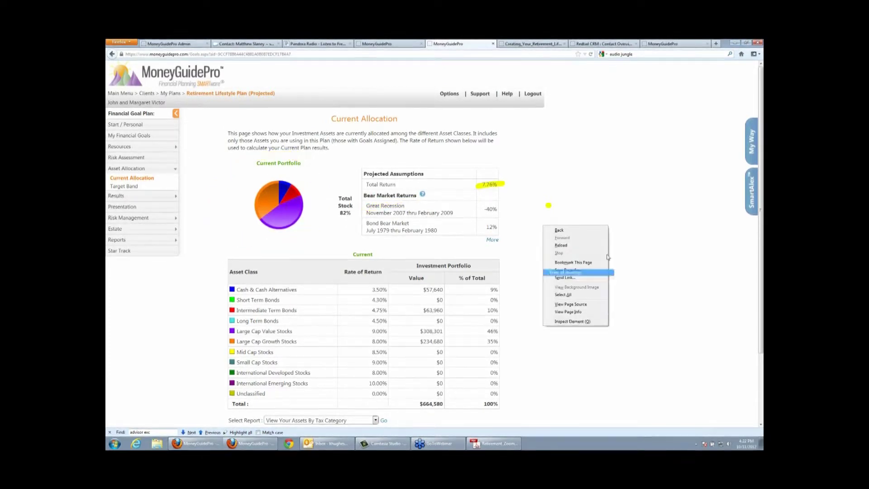
pyautogui.click(528, 265)
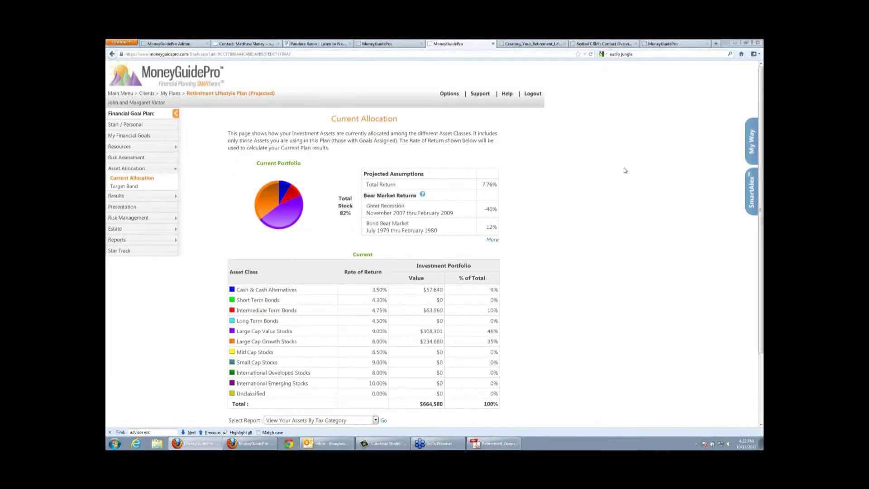
# Bracket the asset classes in the Current Allocation table, erase the bracket and open the Target Band page.
pyautogui.hotkey('ctrl', 'shift', 'd')
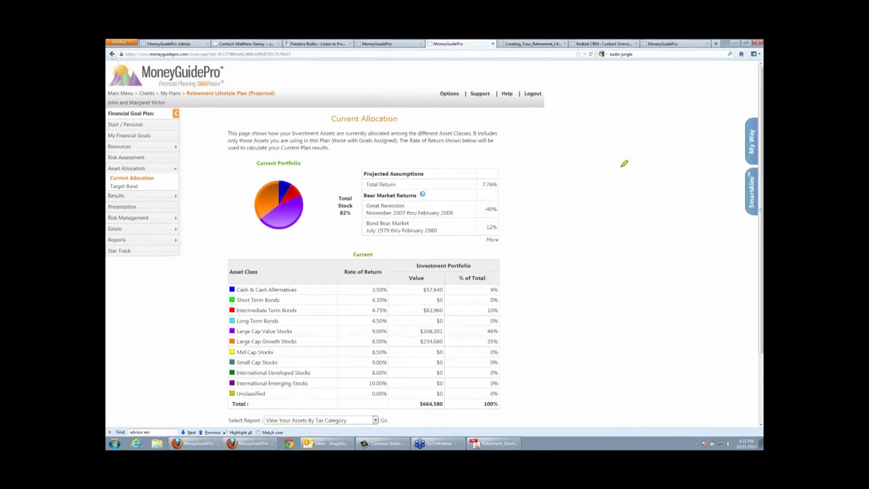
pyautogui.moveTo(283, 281)
pyautogui.mouseDown()
pyautogui.moveTo(215, 299)
pyautogui.moveTo(209, 382)
pyautogui.moveTo(286, 384)
pyautogui.mouseUp()
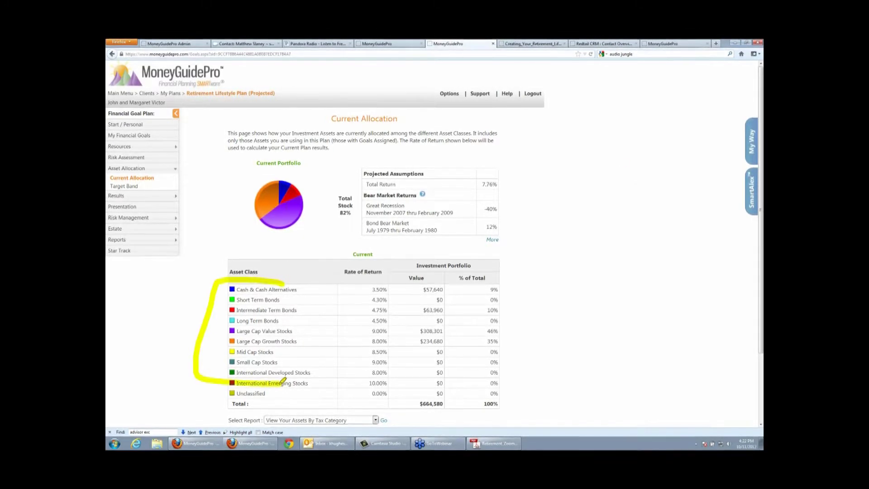
pyautogui.rightClick(524, 220)
pyautogui.click(547, 265)
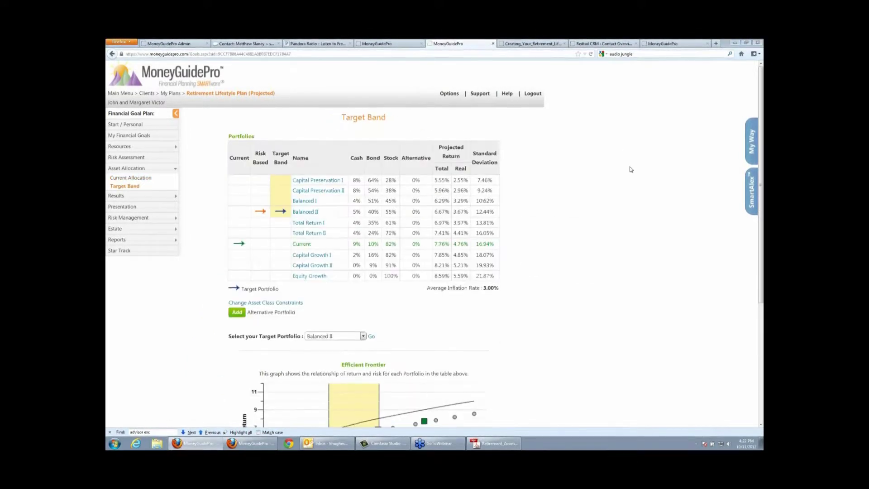
# Mark the Current and Balanced II rows, the Risk Based arrow and the target portfolio selection on Target Band, and erase the marks.
pyautogui.moveTo(233, 244); pyautogui.dragTo(494, 243)
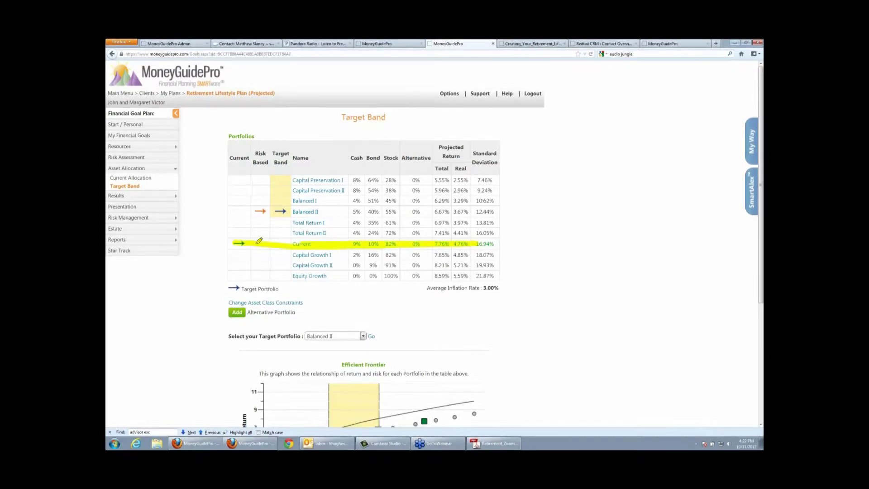
pyautogui.moveTo(255, 206)
pyautogui.mouseDown()
pyautogui.moveTo(247, 209)
pyautogui.moveTo(272, 206)
pyautogui.moveTo(262, 206)
pyautogui.mouseUp()
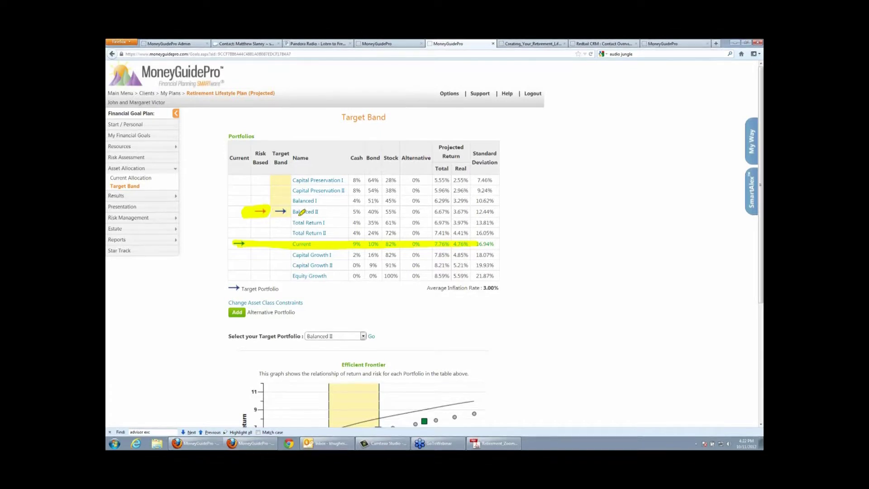
pyautogui.moveTo(279, 211); pyautogui.dragTo(496, 211)
pyautogui.moveTo(384, 337)
pyautogui.mouseDown()
pyautogui.moveTo(282, 337)
pyautogui.moveTo(365, 325)
pyautogui.mouseUp()
pyautogui.rightClick(521, 187)
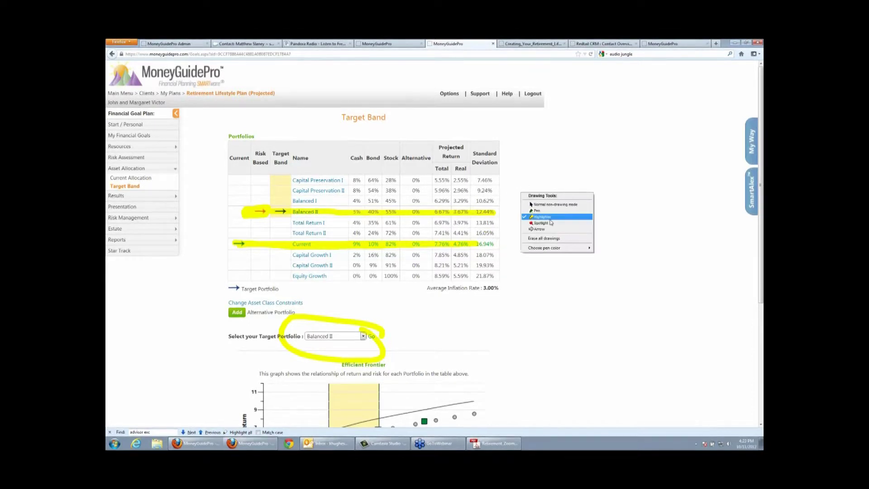
pyautogui.click(550, 238)
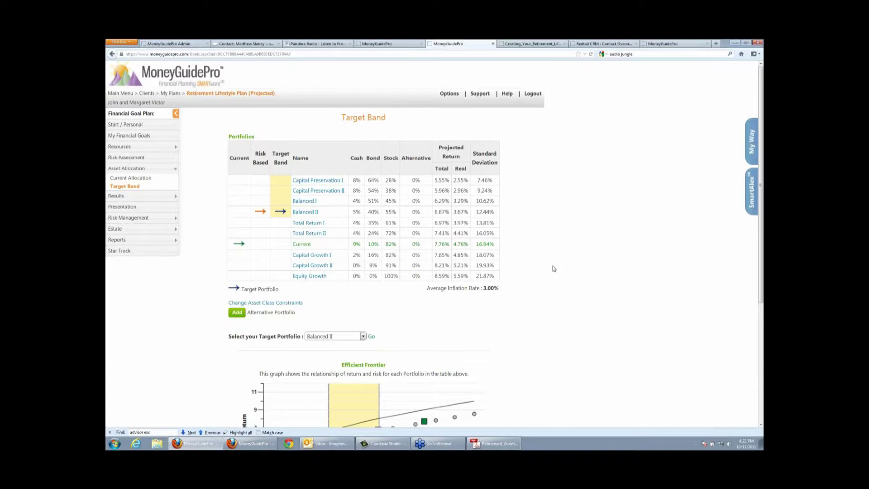
# Review the Efficient Frontier graph below the portfolios table and open the Results Summary.
pyautogui.scroll(-3, 554, 269)
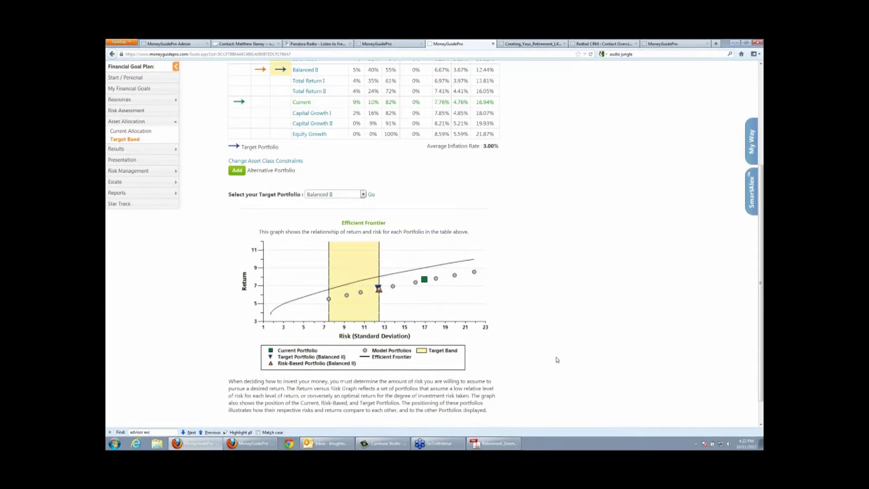
pyautogui.scroll(3, 558, 360)
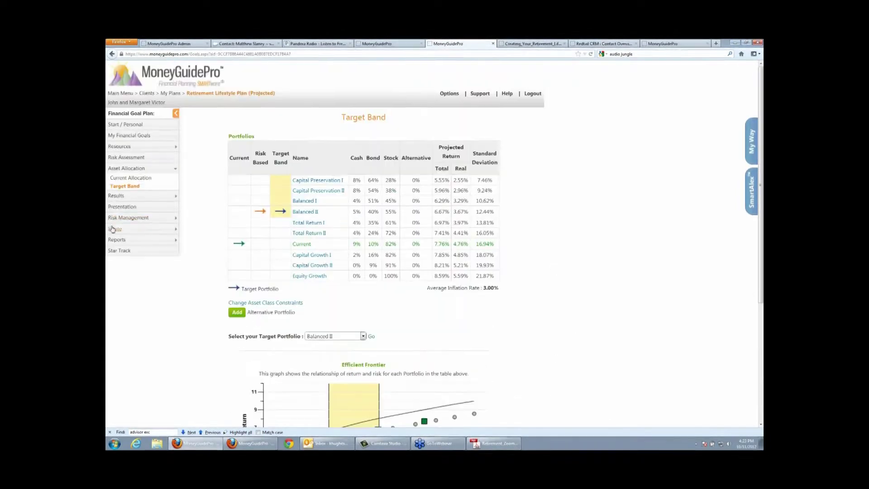
pyautogui.click(116, 197)
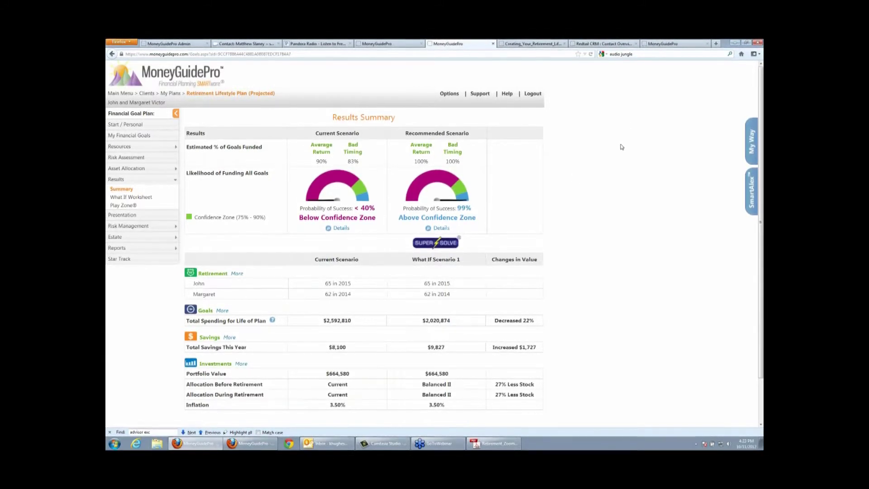
# Box the Current Scenario results in the Results Summary and underline its probability of success gauge.
pyautogui.hotkey('ctrl', 'shift', 'd')
pyautogui.moveTo(280, 128)
pyautogui.mouseDown()
pyautogui.moveTo(387, 125)
pyautogui.moveTo(394, 209)
pyautogui.moveTo(349, 240)
pyautogui.moveTo(283, 243)
pyautogui.moveTo(272, 120)
pyautogui.moveTo(295, 125)
pyautogui.mouseUp()
pyautogui.moveTo(298, 199); pyautogui.dragTo(343, 199)
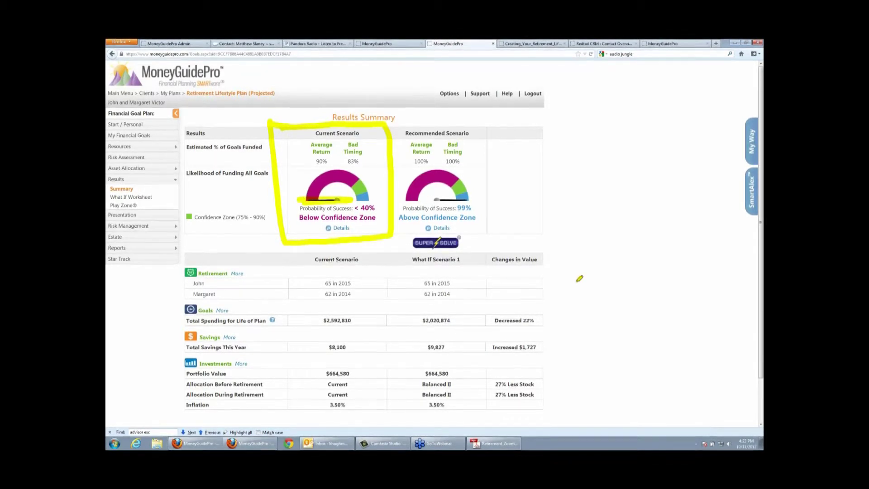
# Underline the Recommended Scenario's probability gauge, box the Changes in Value column and erase all marks.
pyautogui.moveTo(437, 199); pyautogui.dragTo(459, 198)
pyautogui.moveTo(481, 254)
pyautogui.mouseDown()
pyautogui.moveTo(549, 250)
pyautogui.moveTo(554, 408)
pyautogui.moveTo(476, 415)
pyautogui.moveTo(473, 250)
pyautogui.moveTo(488, 250)
pyautogui.mouseUp()
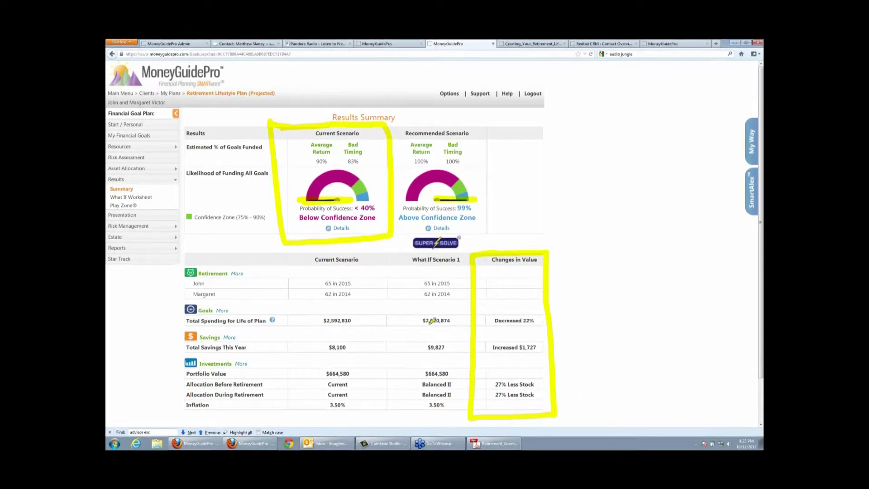
pyautogui.rightClick(485, 228)
pyautogui.click(509, 276)
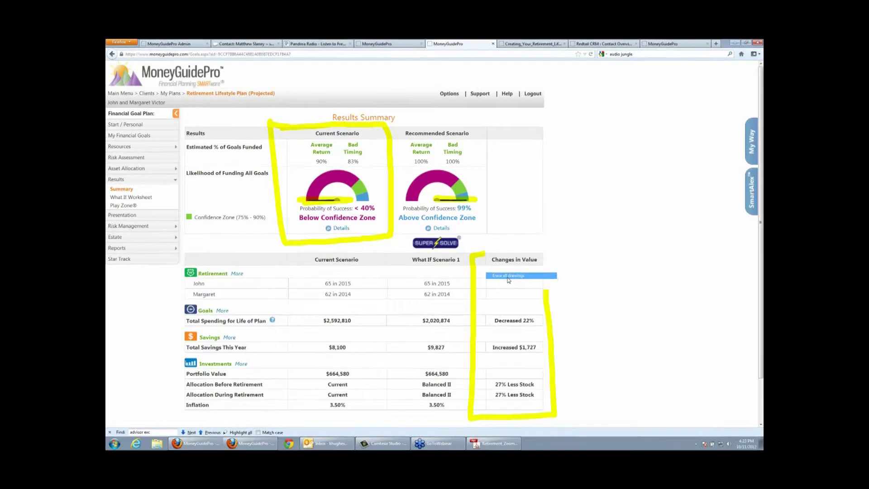
# Expand the Goals details in the Results Summary and examine the changes in value for the Lexus and Honda goals.
pyautogui.click(221, 311)
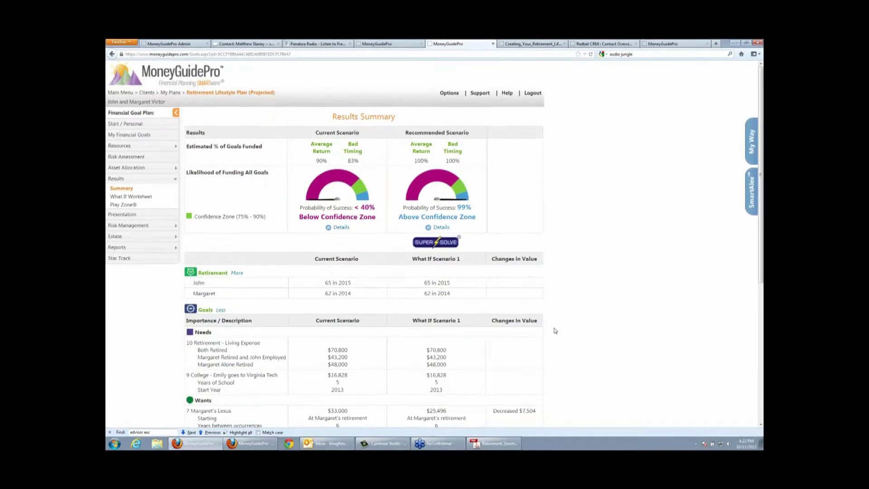
pyautogui.scroll(-5, 556, 331)
pyautogui.moveTo(493, 191); pyautogui.dragTo(536, 192)
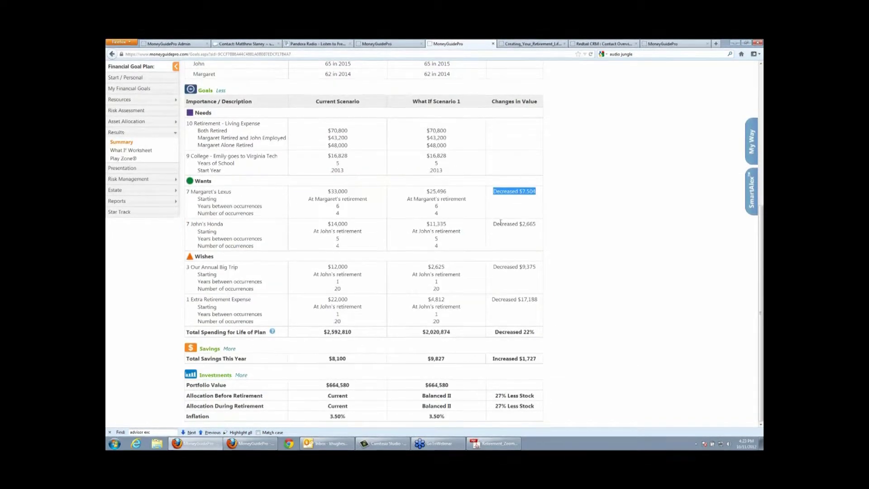
pyautogui.moveTo(493, 223); pyautogui.dragTo(536, 224)
pyautogui.click(556, 347)
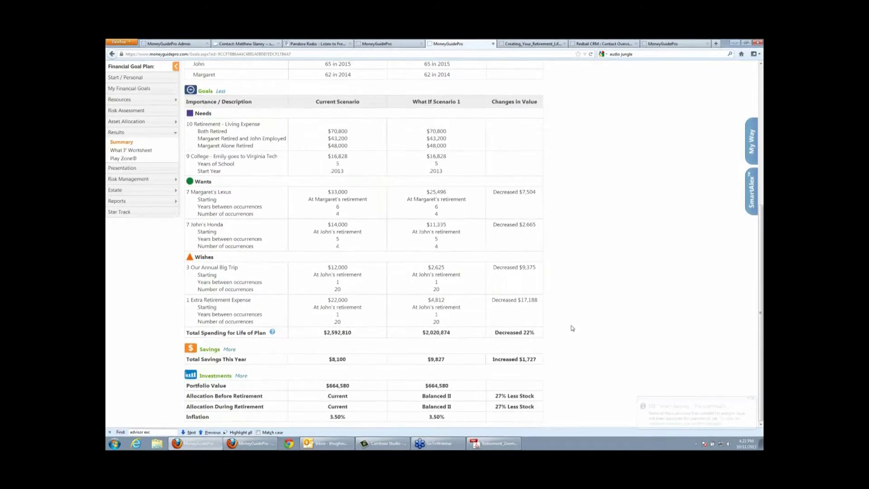
pyautogui.scroll(3, 573, 328)
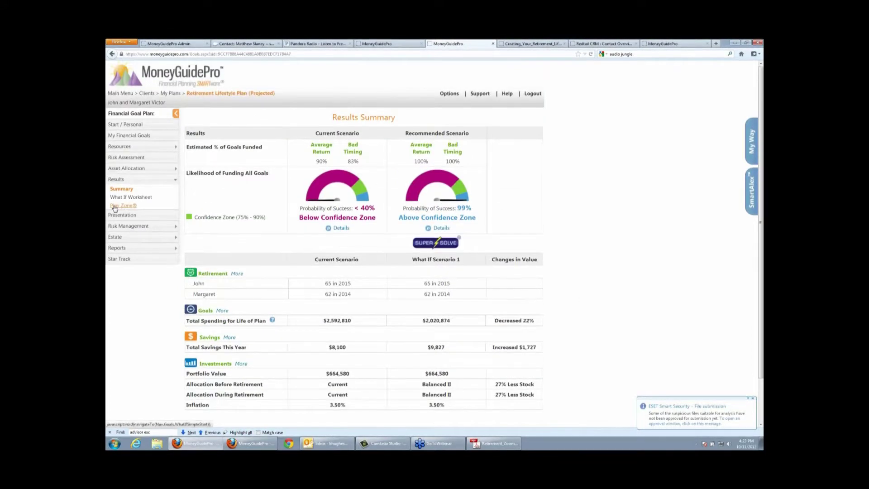
# Open the Play Zone, erase all drawings and point out the Recommended Scenario's probability of success.
pyautogui.click(114, 207)
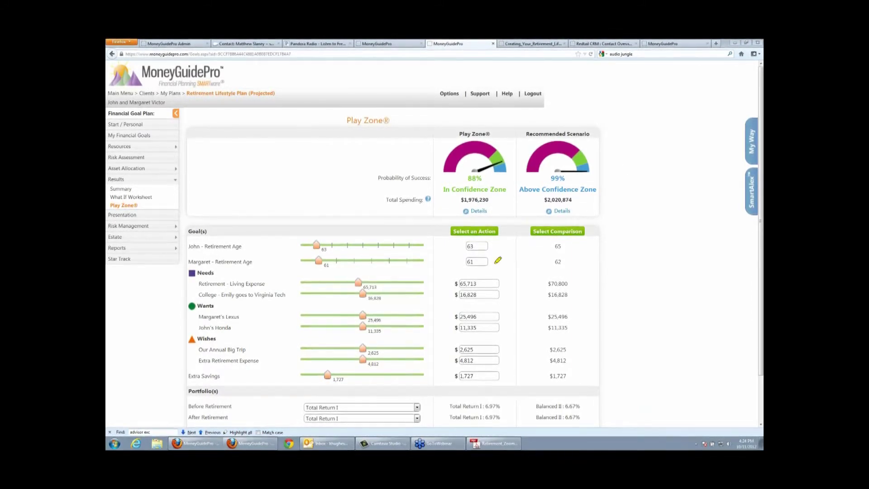
pyautogui.rightClick(564, 93)
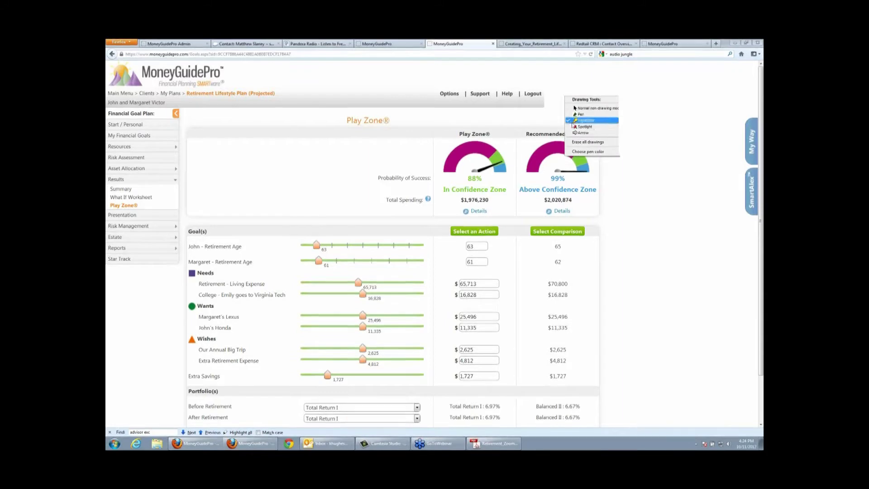
pyautogui.click(589, 143)
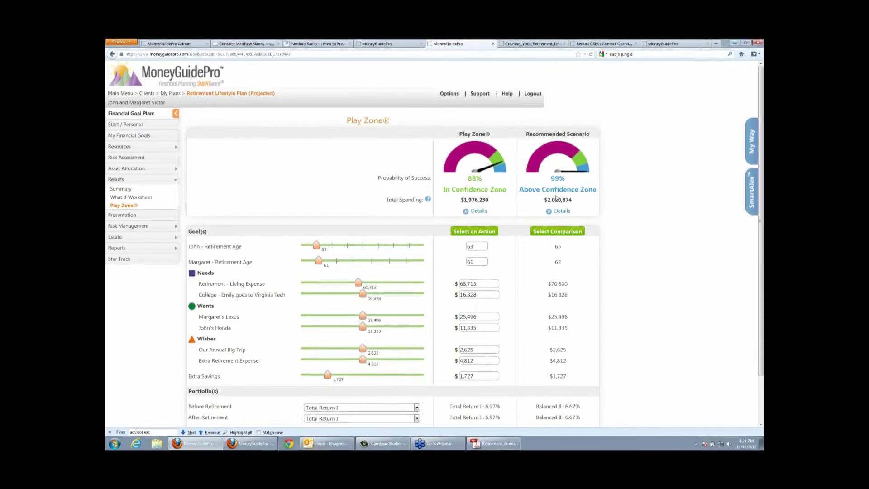
pyautogui.doubleClick(553, 179)
# Adjust the Play Zone sliders to retirement ages 65 and 63, living expense $105,361, college $11,755, Lexus $22,531, Honda $9,093, Big Trip $2,300 and extra retirement expense $3,825.
pyautogui.moveTo(361, 284); pyautogui.dragTo(350, 361)
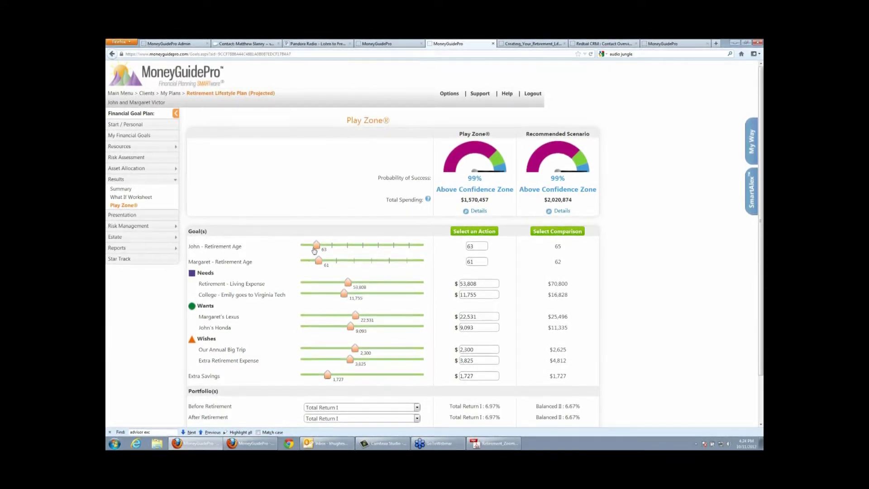
pyautogui.moveTo(317, 246); pyautogui.dragTo(347, 246)
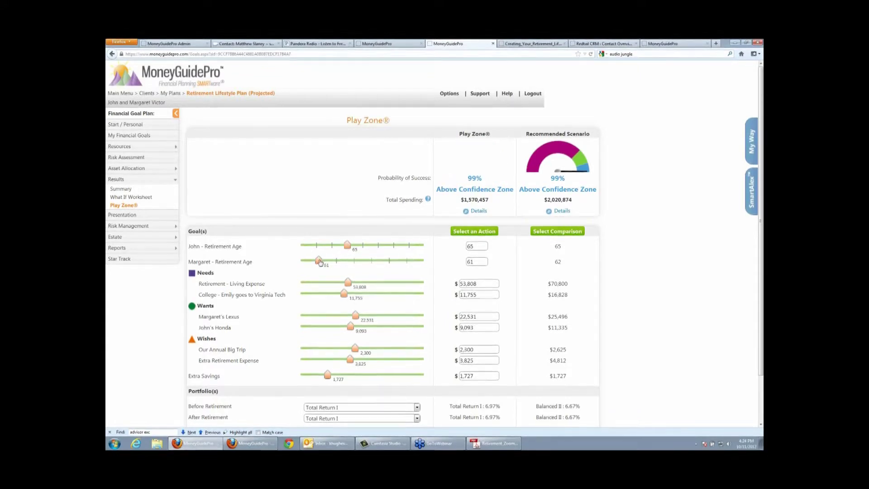
pyautogui.moveTo(348, 283); pyautogui.dragTo(393, 283)
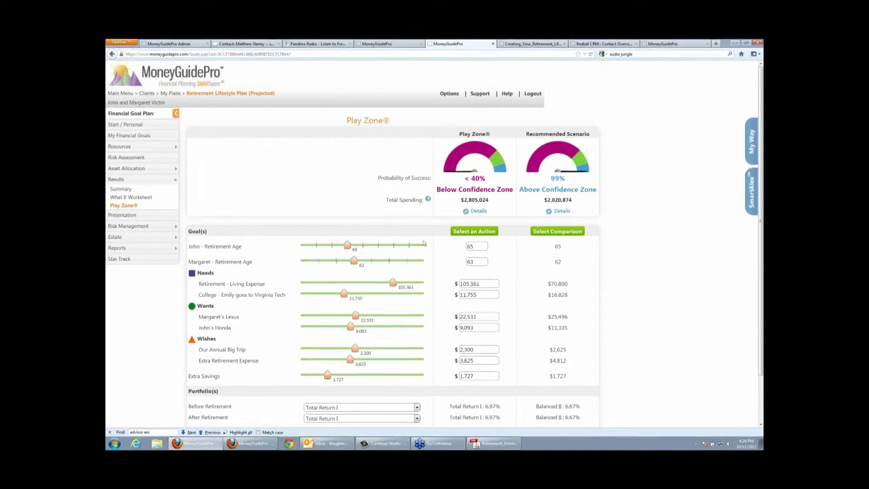
pyautogui.click(471, 235)
# Open the What If Worksheet and expand the Hypothetical Average Rate of Return section under Scenario Data.
pyautogui.click(130, 200)
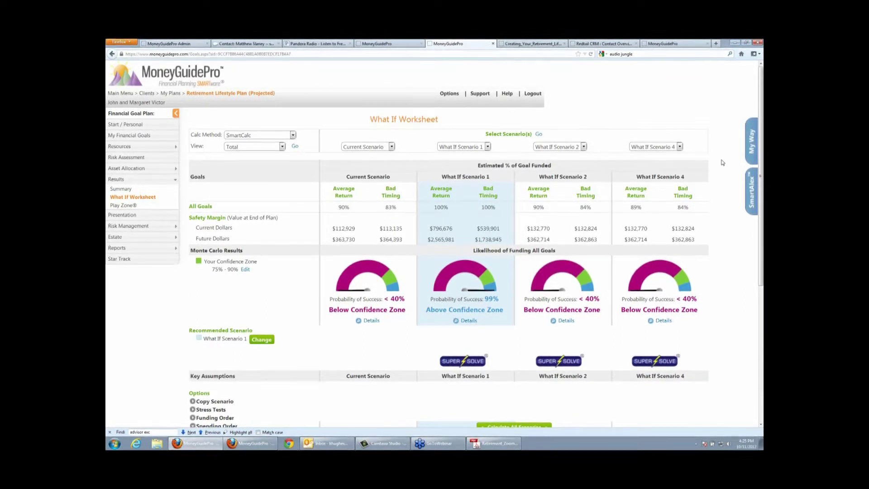
pyautogui.scroll(-1, 762, 91)
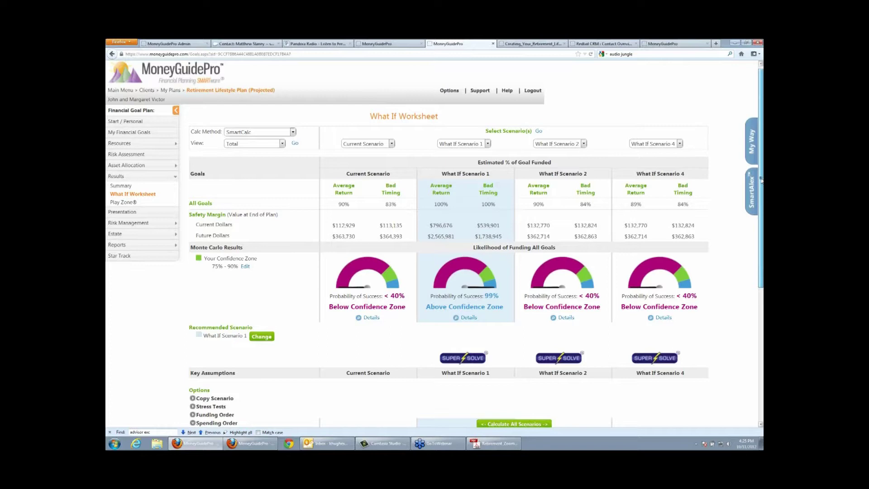
pyautogui.moveTo(762, 180); pyautogui.dragTo(763, 201)
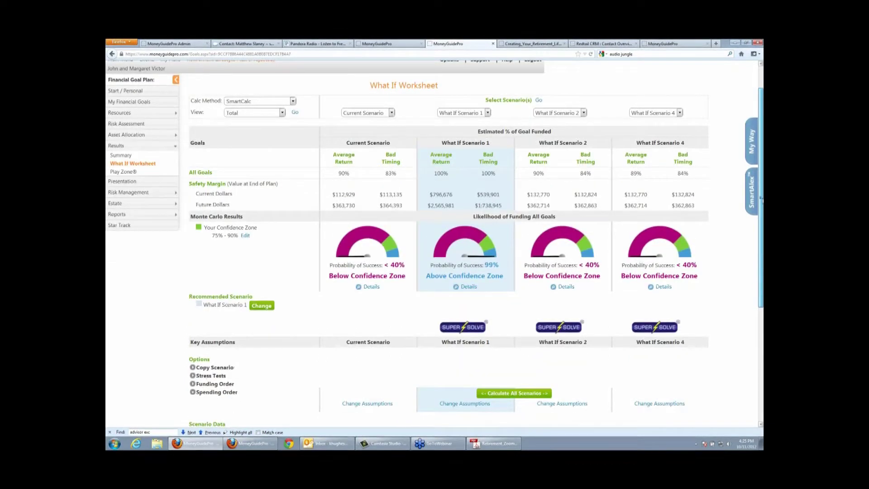
pyautogui.scroll(-4, 184, 339)
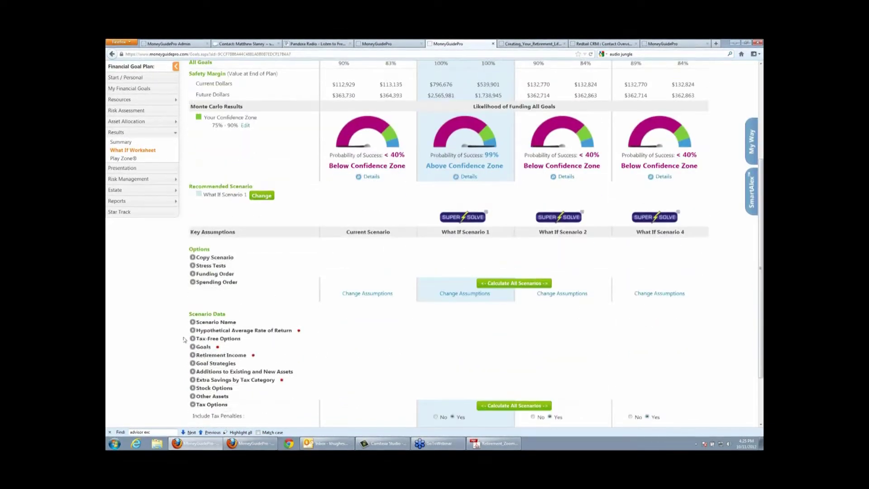
pyautogui.click(193, 331)
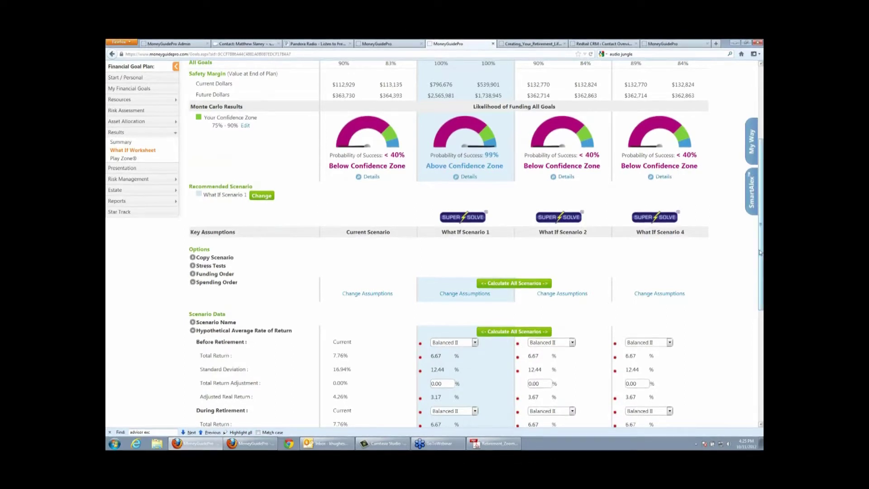
pyautogui.scroll(-5, 761, 253)
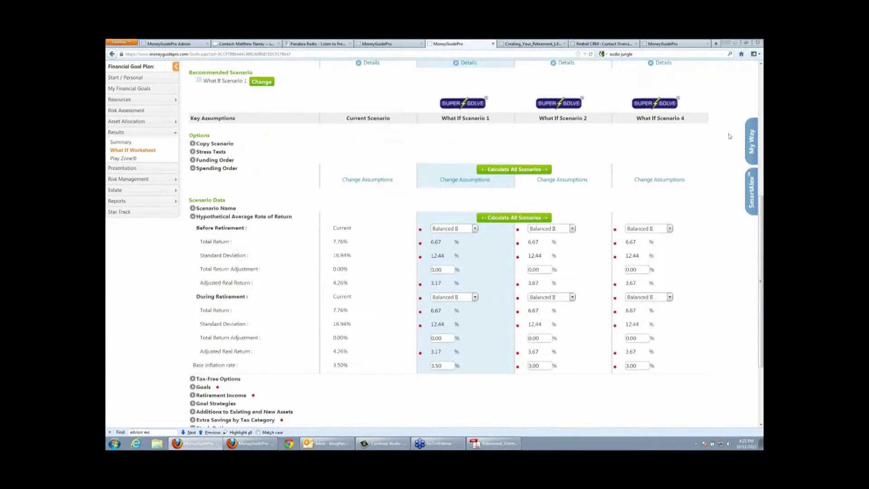
# Mark Before and During Retirement plus What If Scenario 1's return adjustment and inflation rate, then erase the marks and collapse the rate of return section.
pyautogui.moveTo(186, 228); pyautogui.dragTo(245, 228)
pyautogui.moveTo(185, 295); pyautogui.dragTo(256, 298)
pyautogui.moveTo(471, 256)
pyautogui.mouseDown()
pyautogui.moveTo(420, 259)
pyautogui.moveTo(484, 273)
pyautogui.mouseUp()
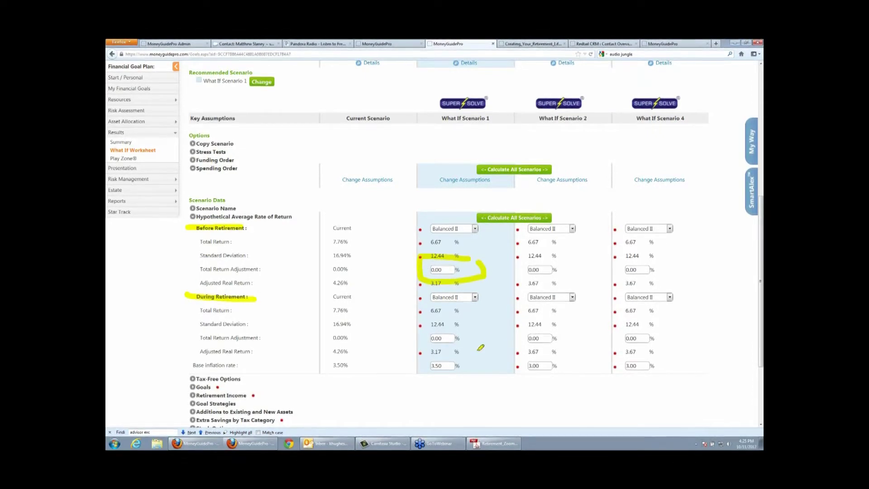
pyautogui.moveTo(438, 365); pyautogui.dragTo(464, 345)
pyautogui.rightClick(523, 278)
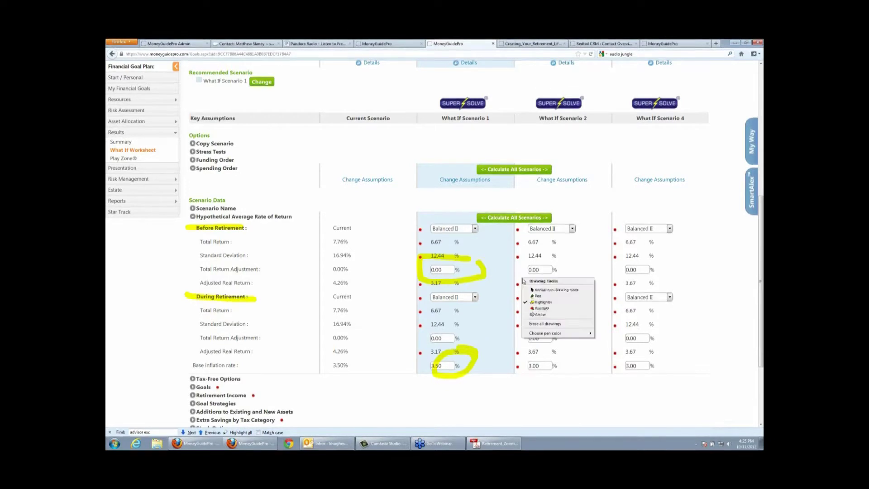
pyautogui.press('Escape')
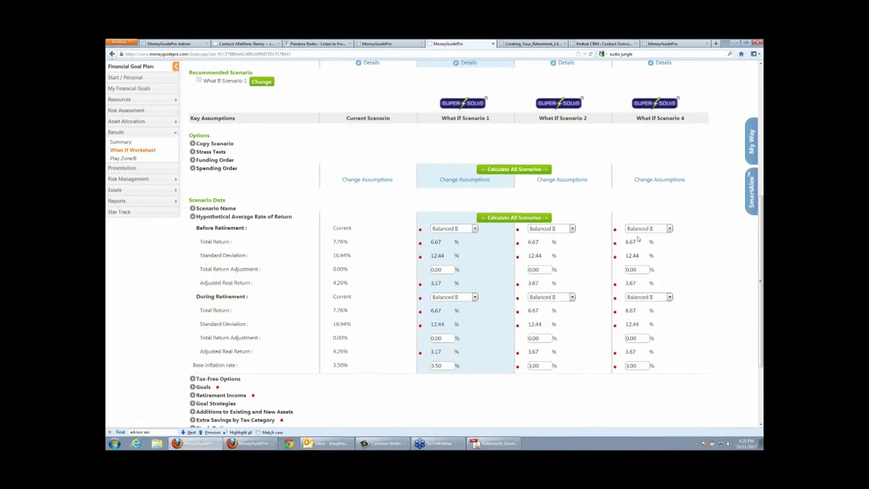
pyautogui.click(193, 217)
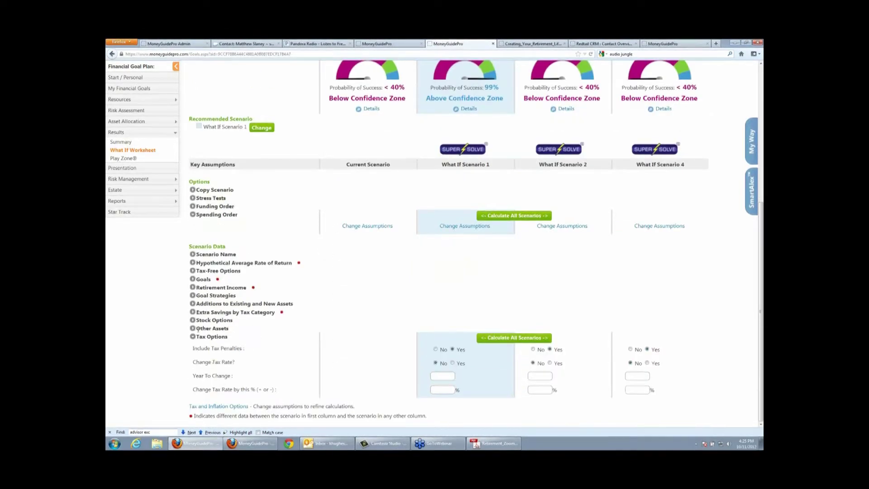
# Collapse the Tax Options and examine the Goal Strategies choices, including the GMWB annuity, before collapsing that section.
pyautogui.click(194, 338)
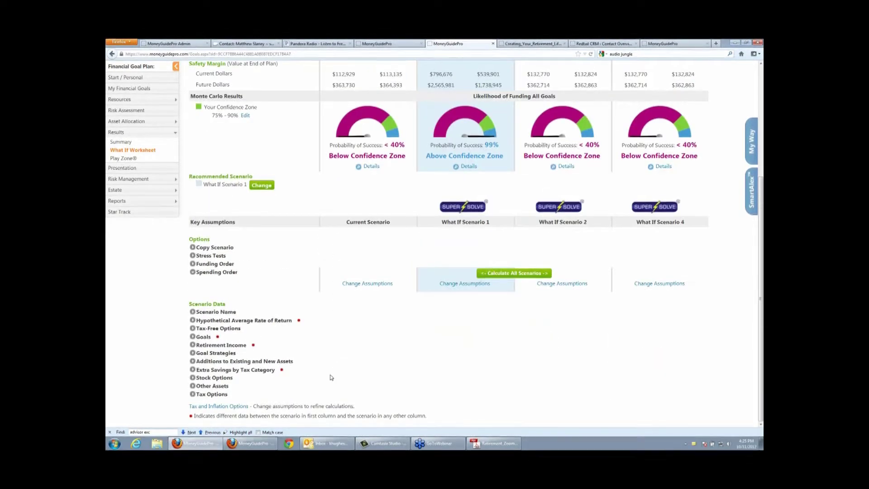
pyautogui.scroll(2, 331, 377)
pyautogui.scroll(-2, 331, 377)
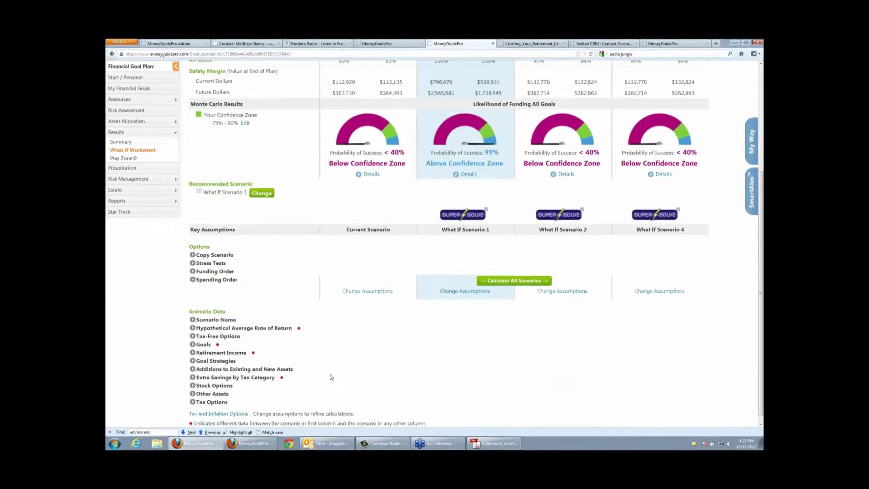
pyautogui.click(192, 354)
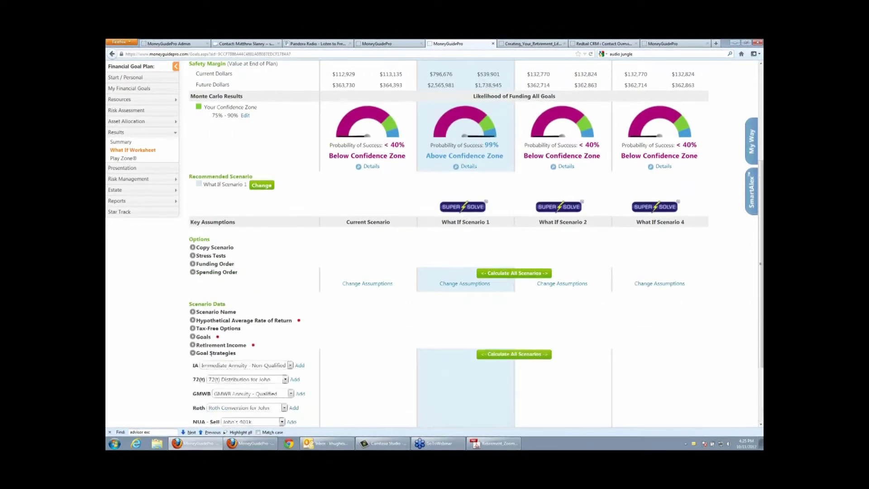
pyautogui.scroll(-2, 439, 379)
pyautogui.moveTo(193, 306); pyautogui.dragTo(207, 305)
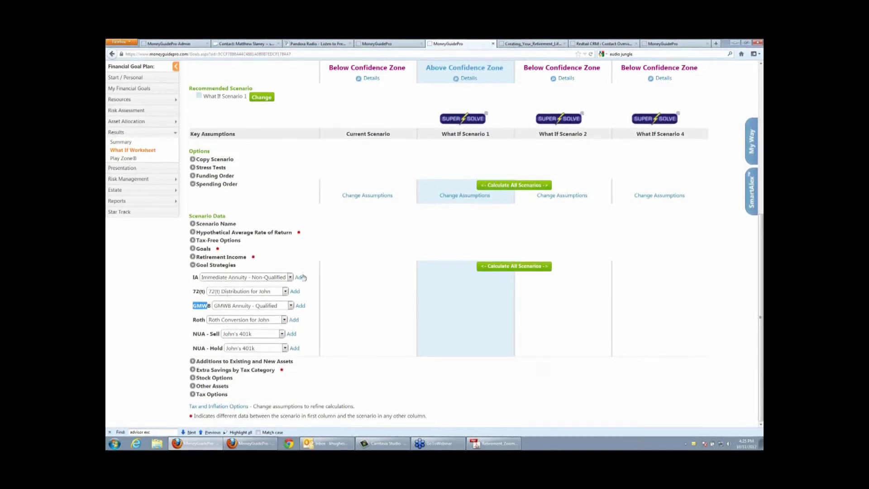
pyautogui.click(695, 317)
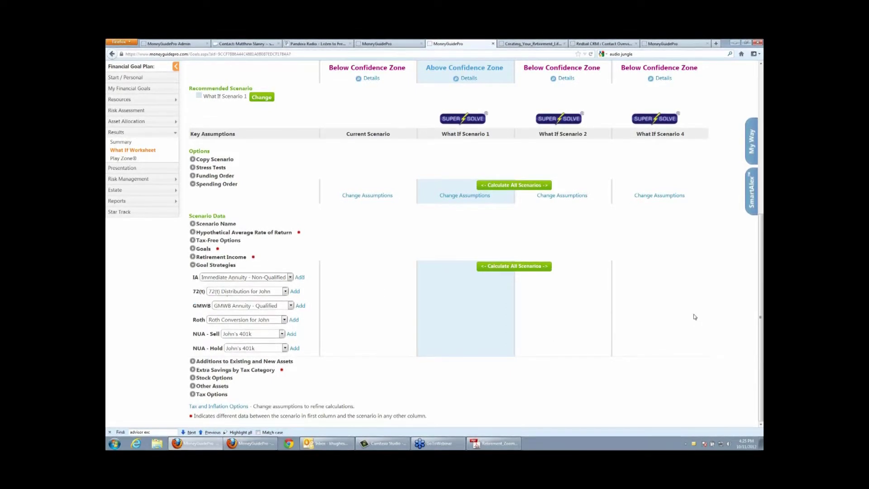
pyautogui.click(192, 265)
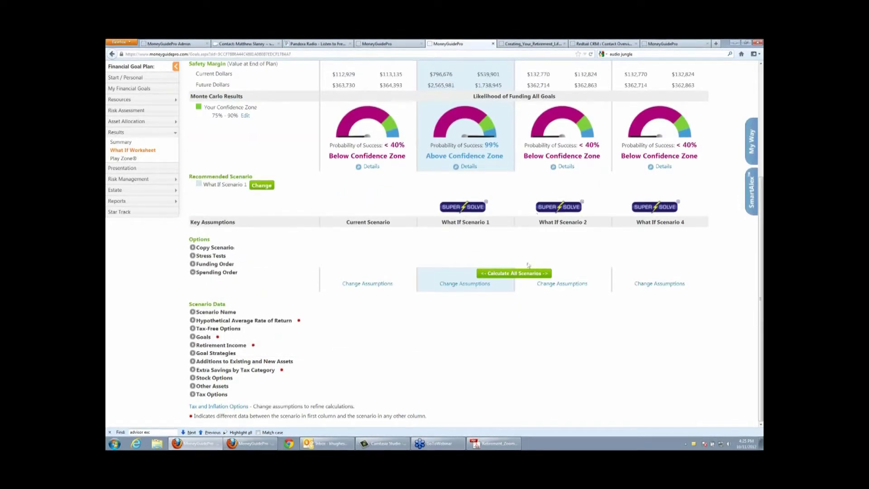
# Return to the Results Summary, circle the Recommended Scenario's gauge and the Super Solve option, and erase the marks.
pyautogui.scroll(5, 528, 264)
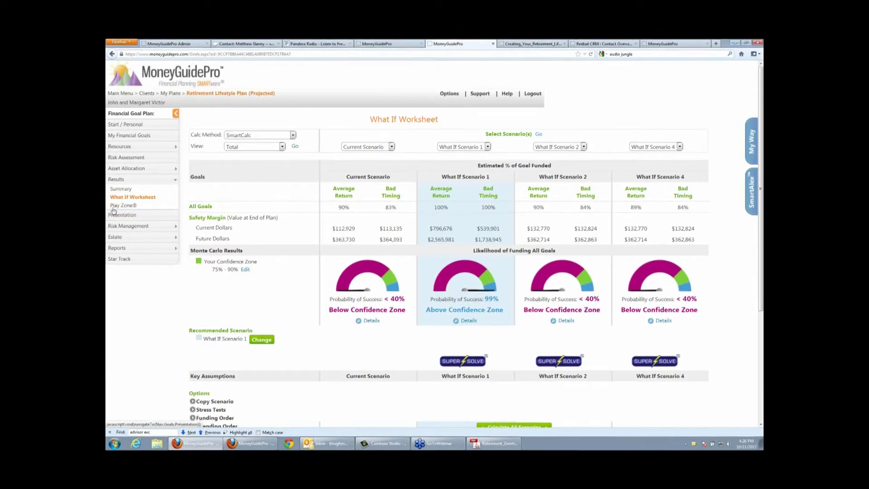
pyautogui.click(119, 191)
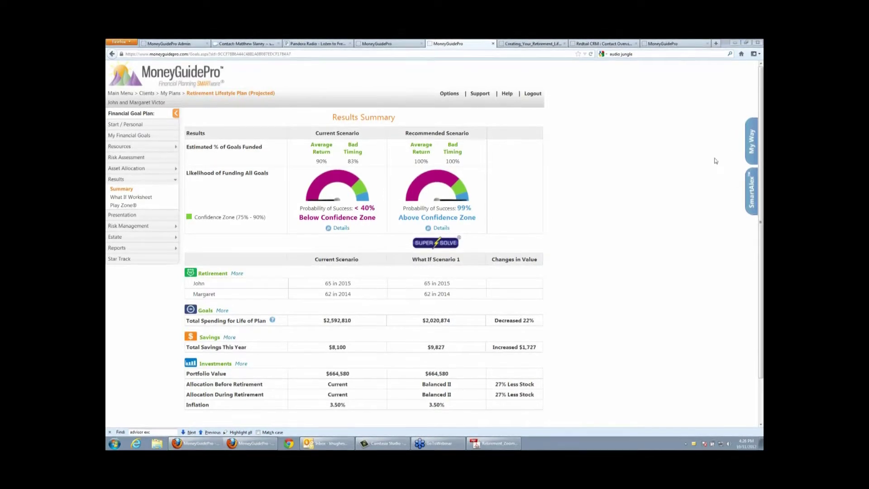
pyautogui.rightClick(583, 152)
pyautogui.click(588, 162)
pyautogui.rightClick(589, 162)
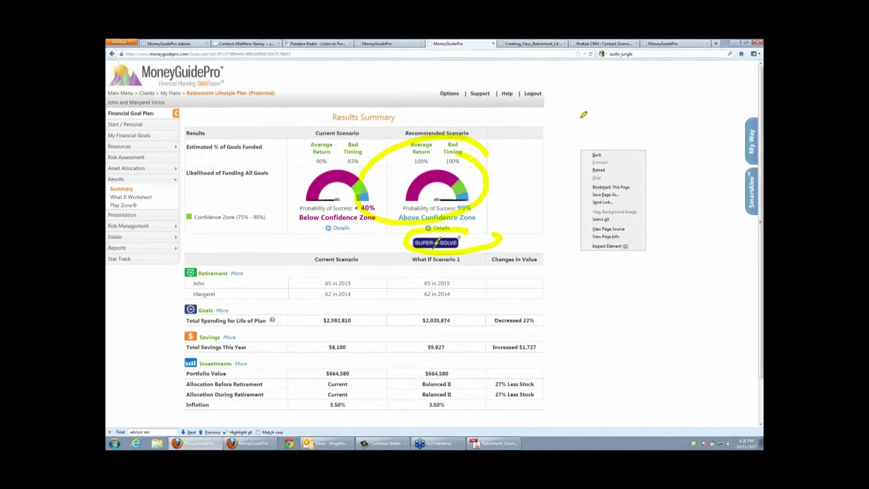
pyautogui.click(612, 164)
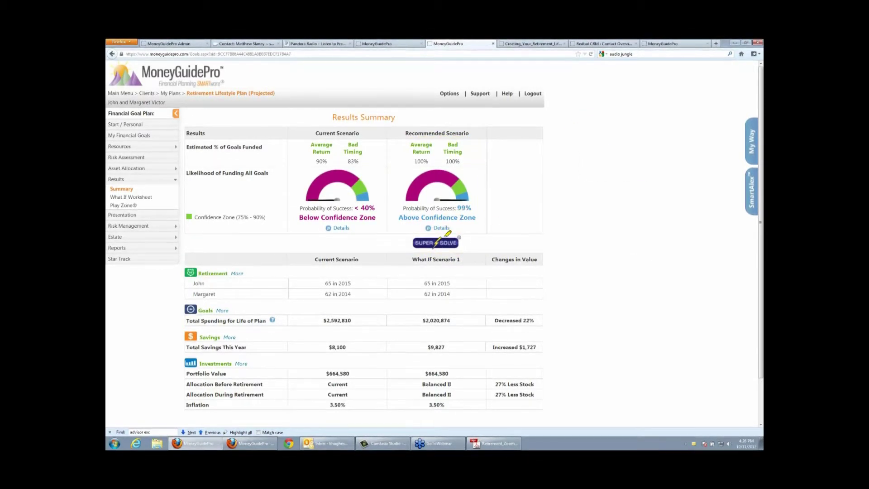
# Run Super Solve for the What If scenario, circle the 82% Solve Target and erase the mark.
pyautogui.click(435, 247)
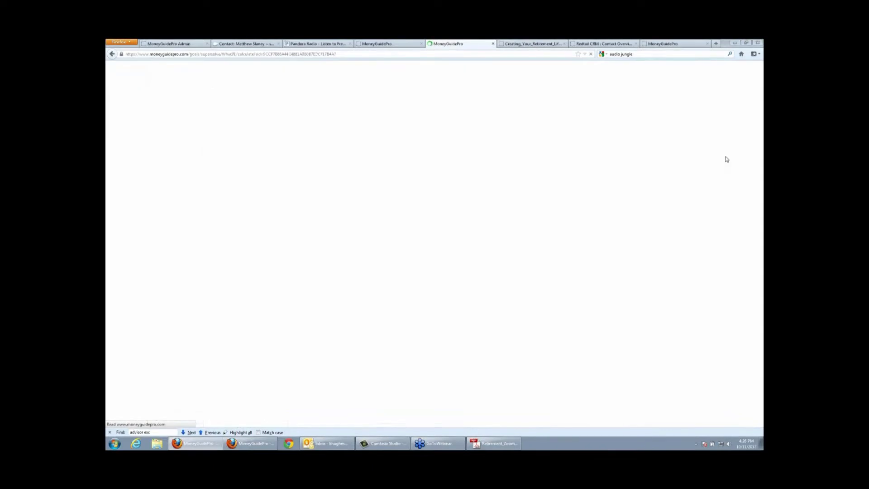
pyautogui.moveTo(524, 162)
pyautogui.mouseDown()
pyautogui.moveTo(452, 157)
pyautogui.moveTo(530, 172)
pyautogui.mouseUp()
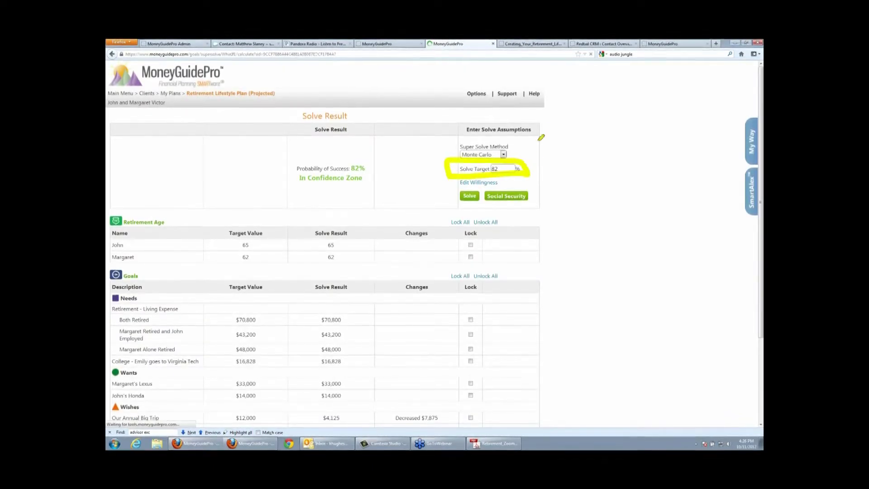
pyautogui.rightClick(547, 113)
pyautogui.click(580, 164)
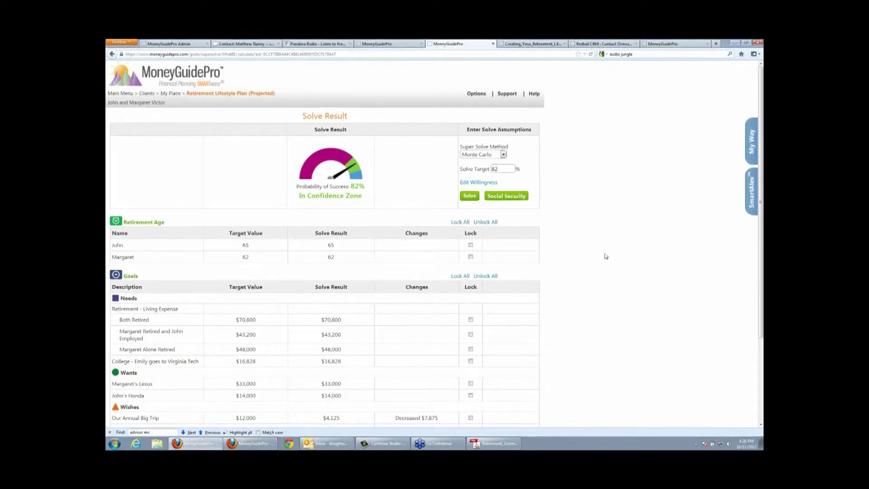
# Review the goal changes in the Solve Result and open the Social Security Maximization comparison.
pyautogui.scroll(-2, 606, 255)
pyautogui.scroll(-1, 607, 257)
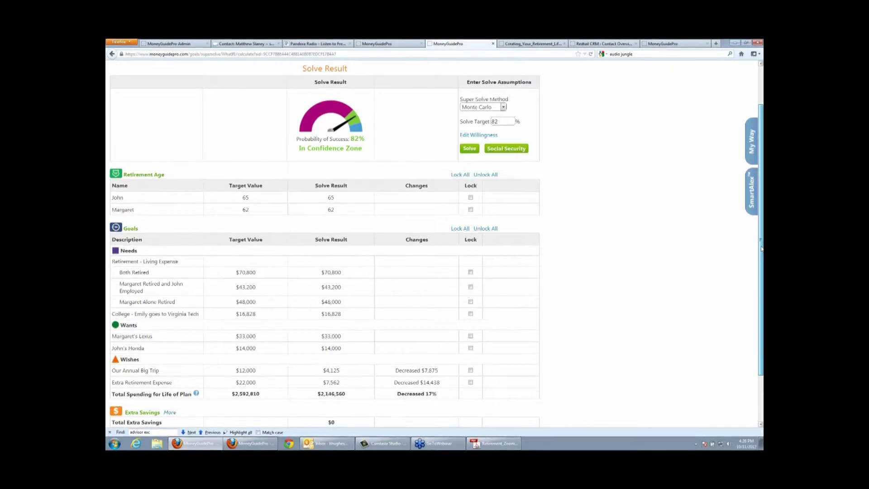
pyautogui.scroll(2, 762, 248)
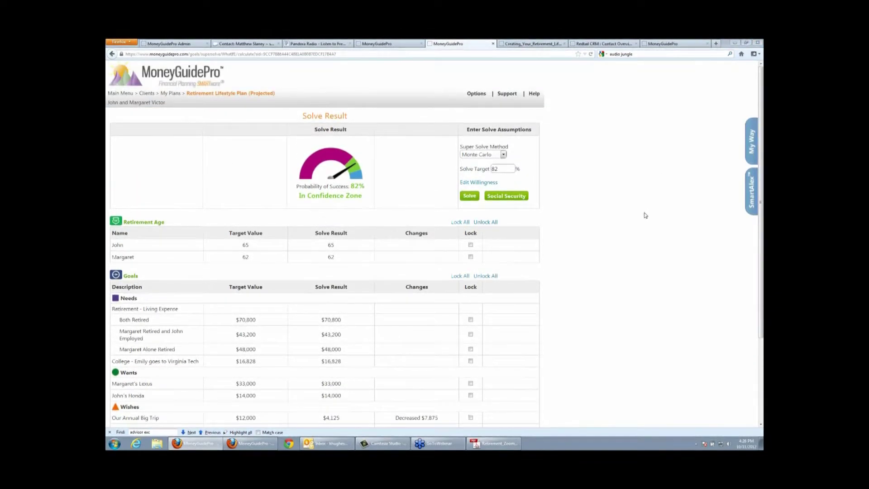
pyautogui.click(500, 197)
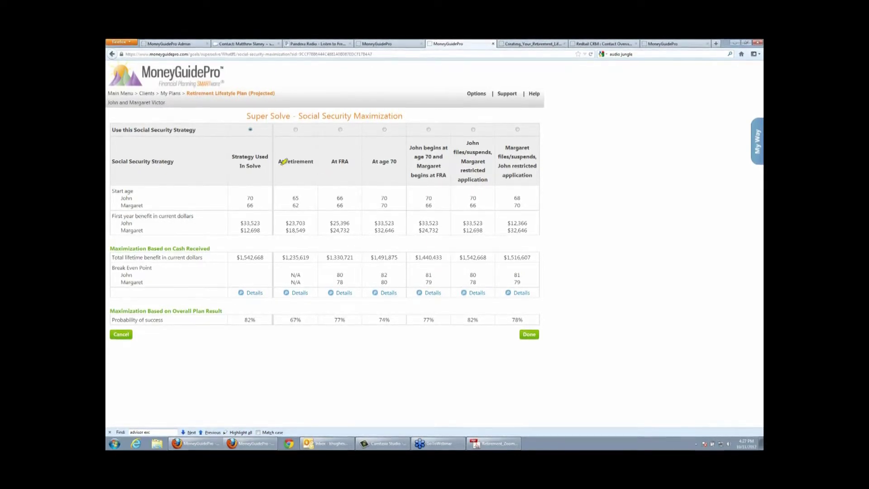
# Highlight the Social Security strategy headings, mark the Start age area and erase the marks.
pyautogui.moveTo(277, 162)
pyautogui.mouseDown()
pyautogui.moveTo(375, 161)
pyautogui.moveTo(478, 146)
pyautogui.mouseUp()
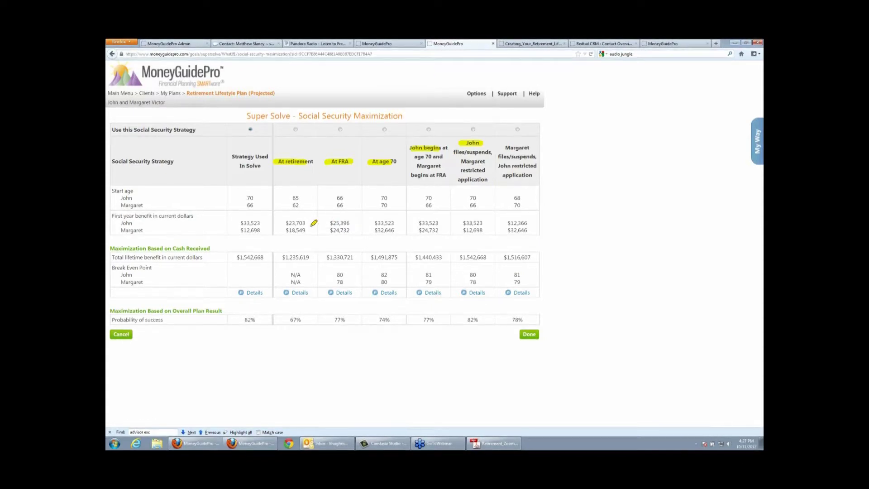
pyautogui.moveTo(528, 198)
pyautogui.mouseDown()
pyautogui.moveTo(254, 197)
pyautogui.moveTo(281, 205)
pyautogui.moveTo(519, 203)
pyautogui.mouseUp()
pyautogui.rightClick(551, 196)
pyautogui.click(589, 244)
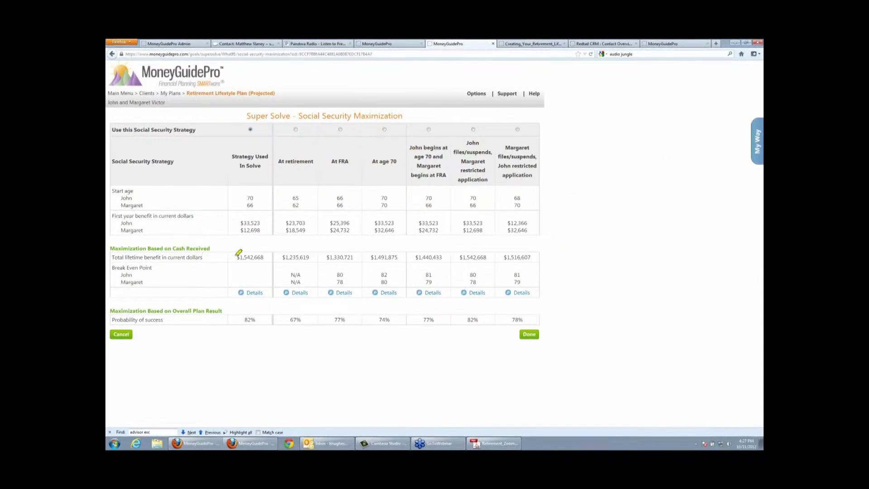
# Highlight the total lifetime benefits across the strategies, erase the marks, and re-highlight the At retirement amount and the last strategy's amount.
pyautogui.moveTo(236, 252); pyautogui.dragTo(532, 252)
pyautogui.rightClick(564, 241)
pyautogui.click(589, 287)
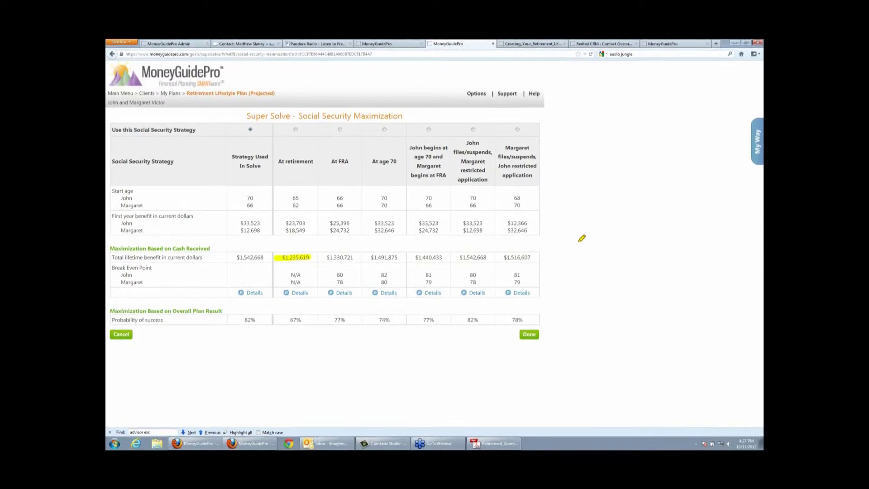
pyautogui.moveTo(501, 257); pyautogui.dragTo(551, 257)
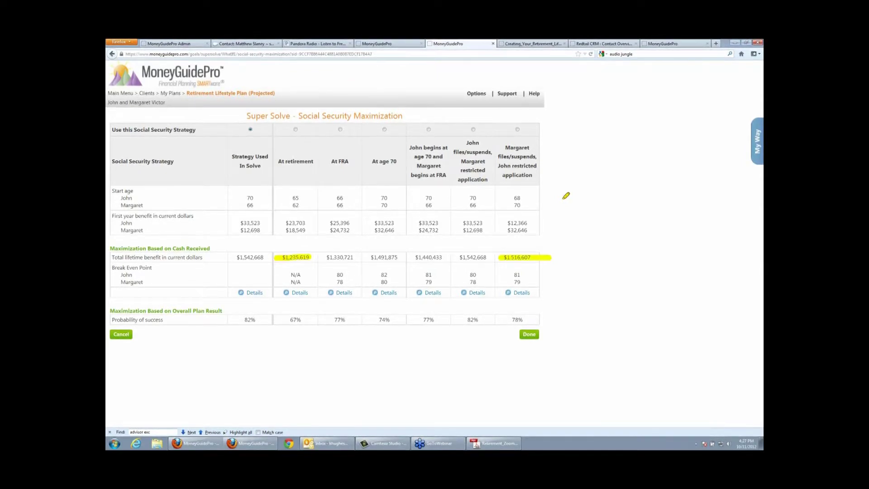
# Highlight the Break Even Point label and both spouses' break-even ages, and erase the marks.
pyautogui.moveTo(109, 268); pyautogui.dragTo(154, 267)
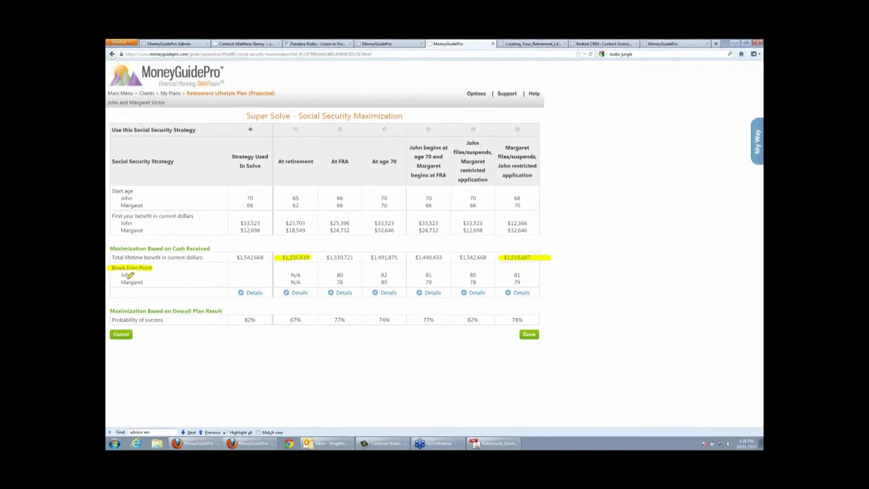
pyautogui.moveTo(338, 272)
pyautogui.mouseDown()
pyautogui.moveTo(546, 272)
pyautogui.moveTo(438, 276)
pyautogui.mouseUp()
pyautogui.rightClick(593, 227)
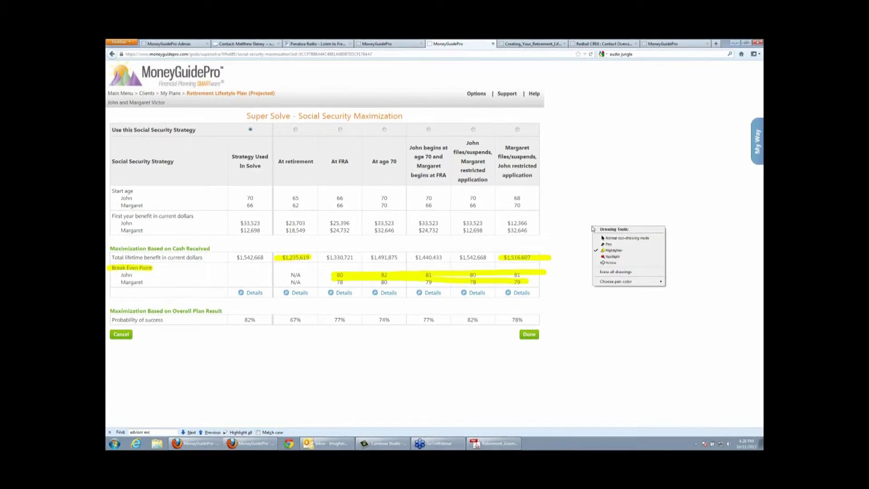
pyautogui.press('Escape')
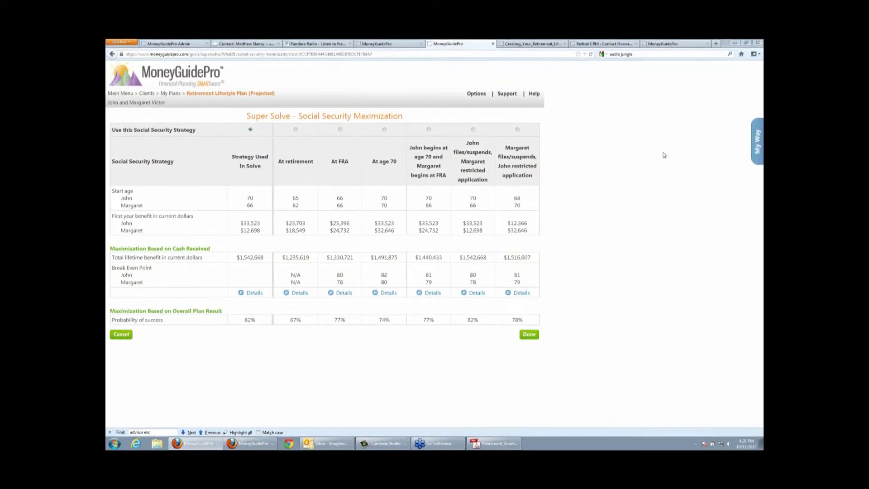
# Highlight the Probability of success row under Maximization Based on Overall Plan Result and erase the mark.
pyautogui.hotkey('ctrl', '2')
pyautogui.moveTo(107, 319); pyautogui.dragTo(542, 321)
pyautogui.rightClick(550, 290)
pyautogui.click(589, 299)
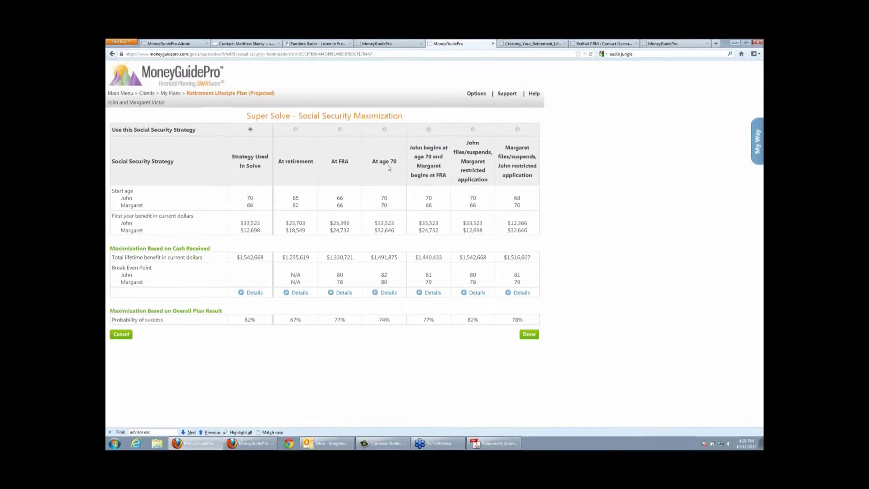
# Finish the Social Security comparison and accept the solve result into What If Scenario 1.
pyautogui.click(528, 336)
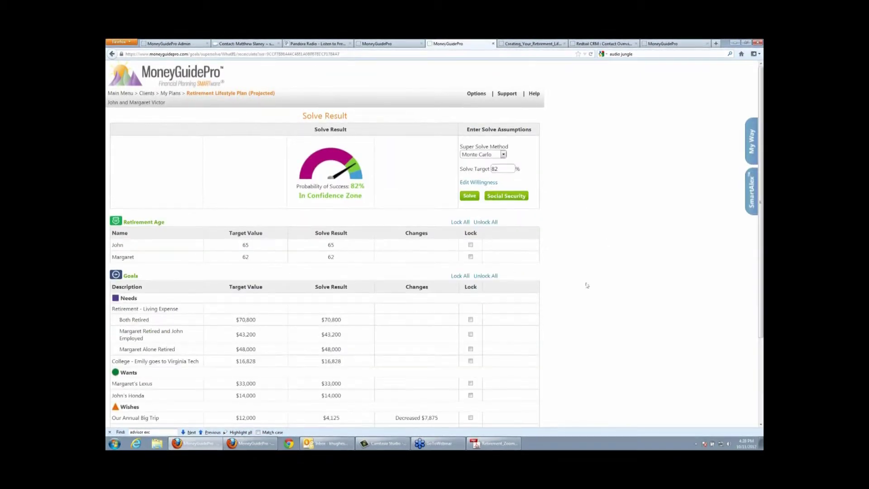
pyautogui.scroll(-4, 589, 272)
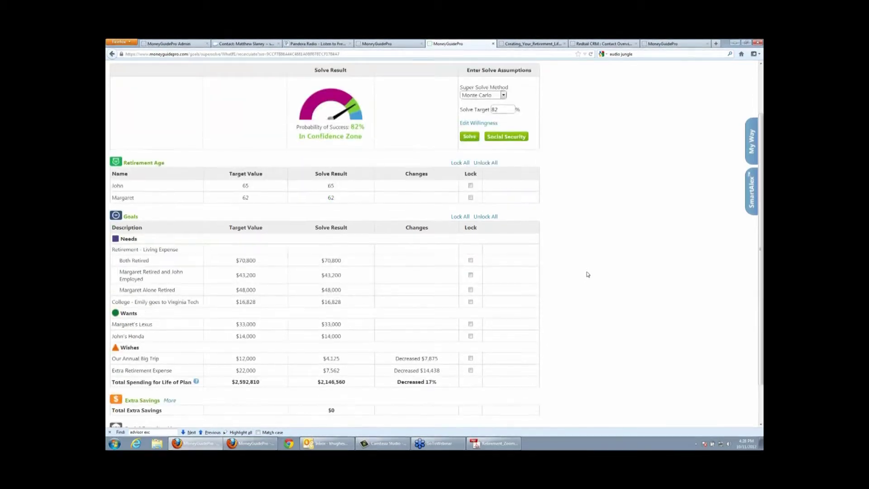
pyautogui.click(528, 417)
pyautogui.click(452, 204)
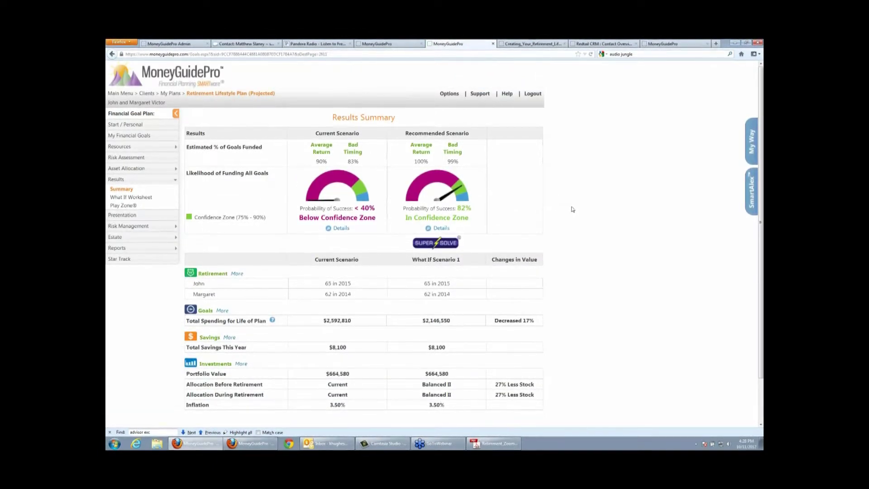
# Open the plan's Presentation and go to its Results - Recommended page.
pyautogui.click(112, 216)
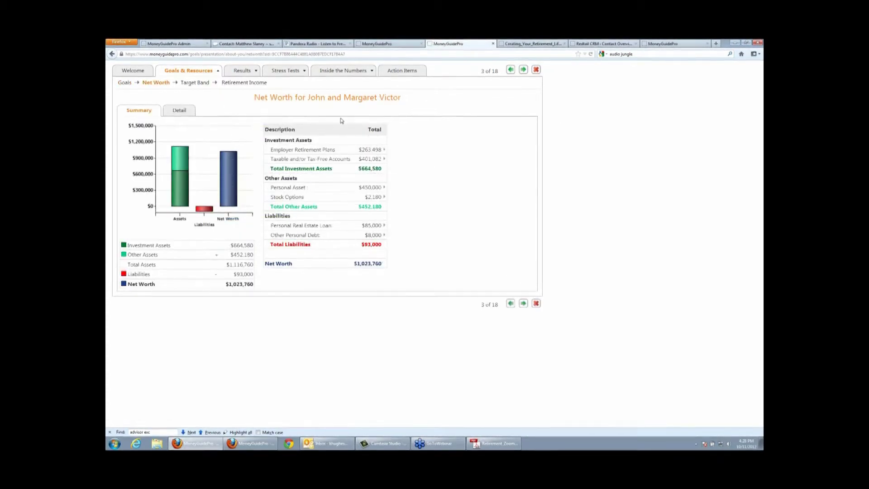
pyautogui.click(246, 72)
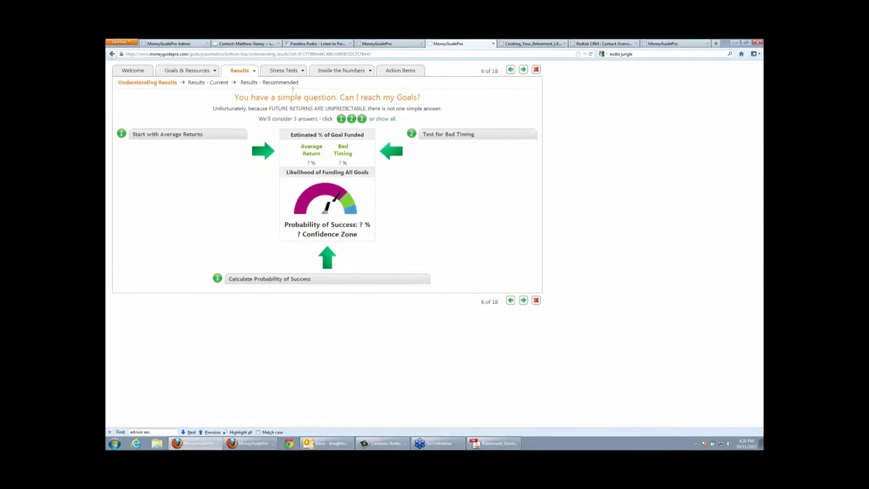
pyautogui.click(266, 83)
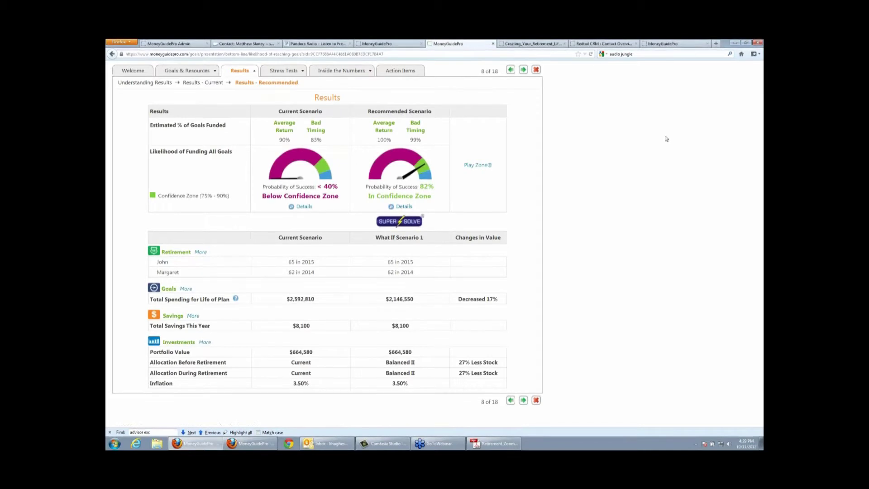
# Circle the Changes in Value entries for goals and investments, erase the mark, and open the Play Zone.
pyautogui.moveTo(443, 285)
pyautogui.mouseDown()
pyautogui.moveTo(526, 290)
pyautogui.moveTo(440, 307)
pyautogui.moveTo(443, 283)
pyautogui.mouseUp()
pyautogui.rightClick(576, 160)
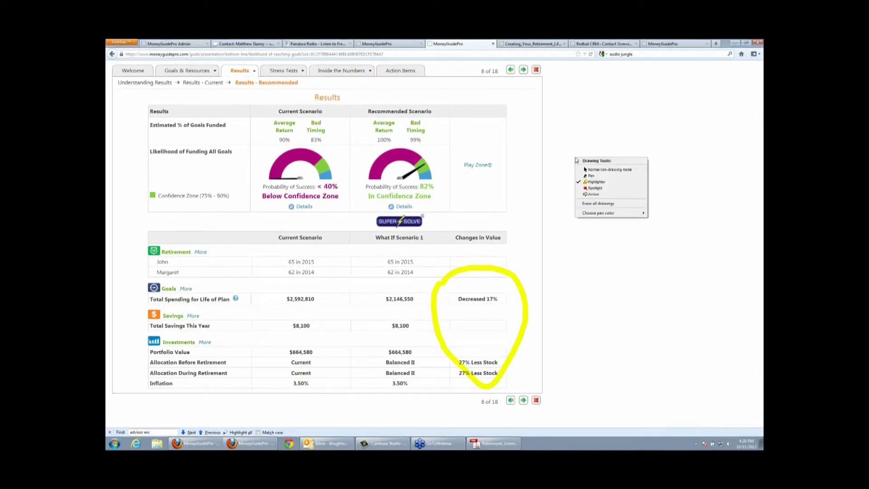
pyautogui.click(598, 203)
pyautogui.click(481, 165)
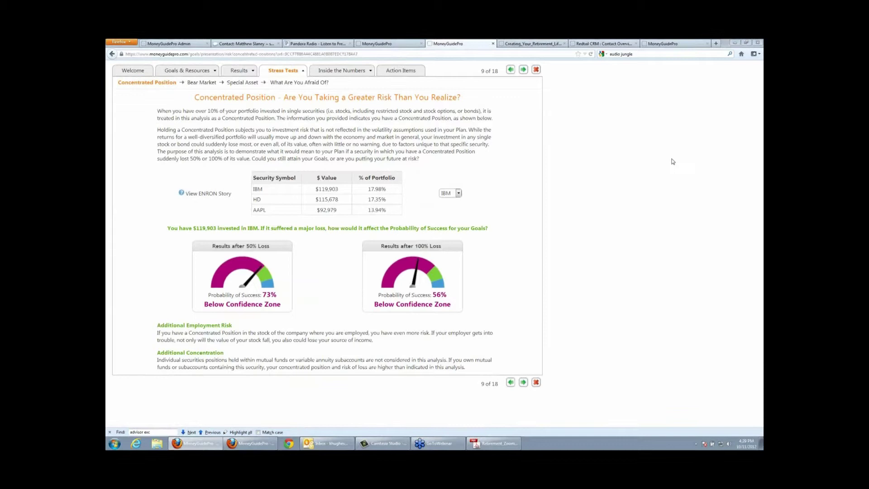
# Highlight the Concentrated Position title, the IBM row and the 50% and 100% loss results, and erase the marks.
pyautogui.hotkey('ctrl', 'shift', 'd')
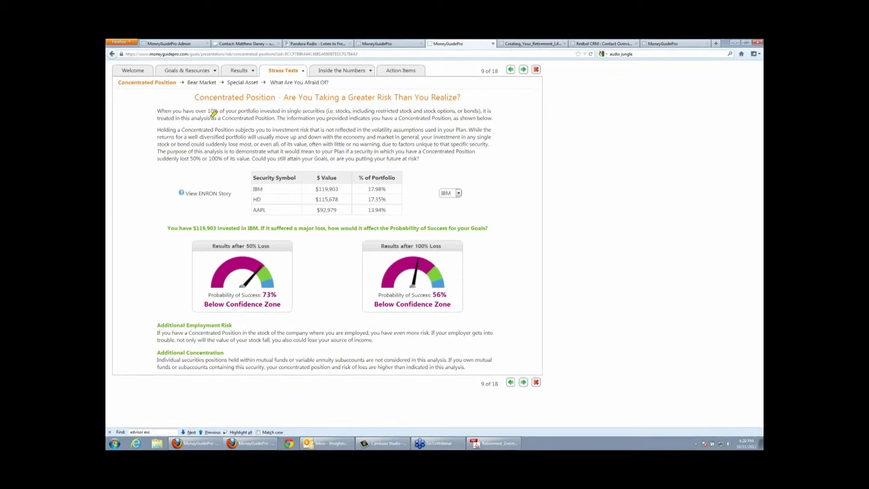
pyautogui.moveTo(191, 98); pyautogui.dragTo(271, 99)
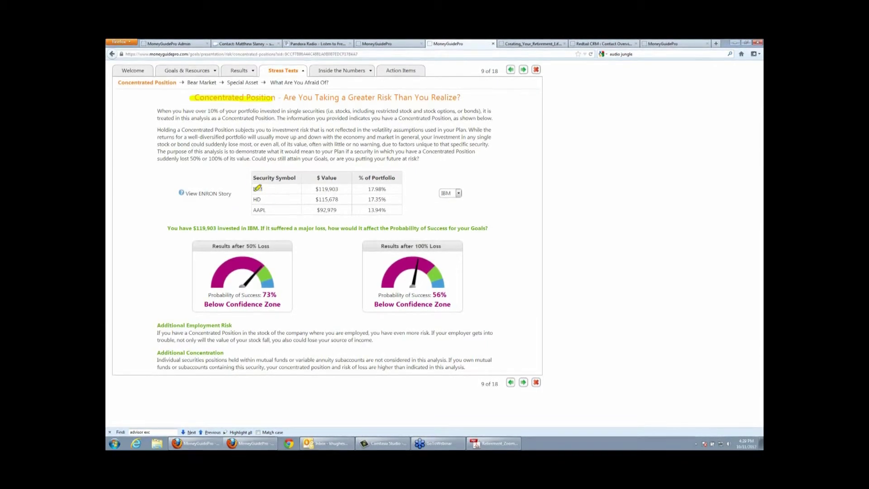
pyautogui.moveTo(248, 189); pyautogui.dragTo(391, 189)
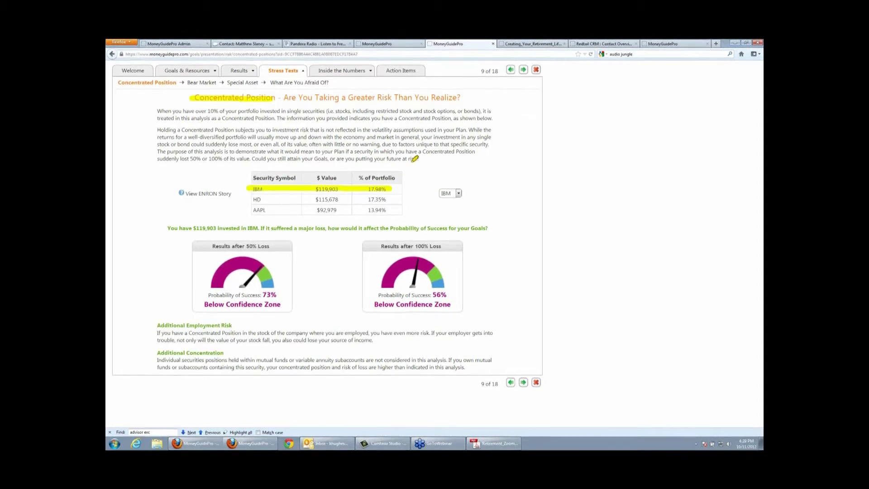
pyautogui.moveTo(191, 238)
pyautogui.mouseDown()
pyautogui.moveTo(304, 239)
pyautogui.moveTo(305, 308)
pyautogui.moveTo(206, 313)
pyautogui.moveTo(185, 249)
pyautogui.moveTo(189, 237)
pyautogui.mouseUp()
pyautogui.moveTo(421, 245)
pyautogui.mouseDown()
pyautogui.moveTo(380, 245)
pyautogui.moveTo(442, 245)
pyautogui.mouseUp()
pyautogui.rightClick(534, 176)
pyautogui.click(569, 223)
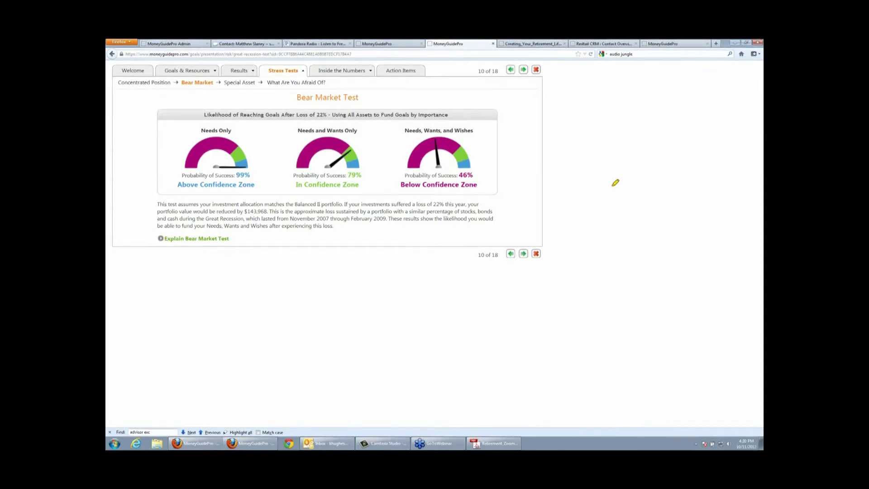
# Mark the Bear Market Test title, the 22% loss and the Needs, Wants and Wishes gauges, and erase the marks.
pyautogui.moveTo(293, 97); pyautogui.dragTo(386, 97)
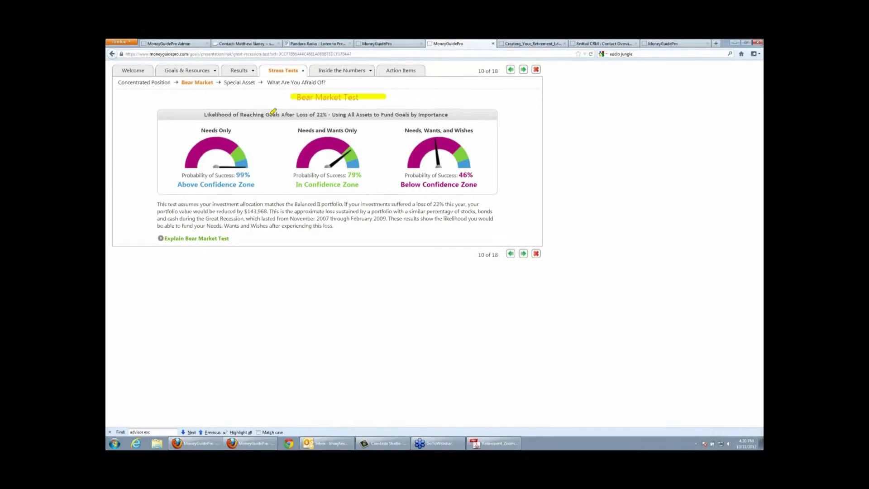
pyautogui.moveTo(307, 108)
pyautogui.mouseDown()
pyautogui.moveTo(340, 108)
pyautogui.moveTo(322, 124)
pyautogui.moveTo(310, 105)
pyautogui.mouseUp()
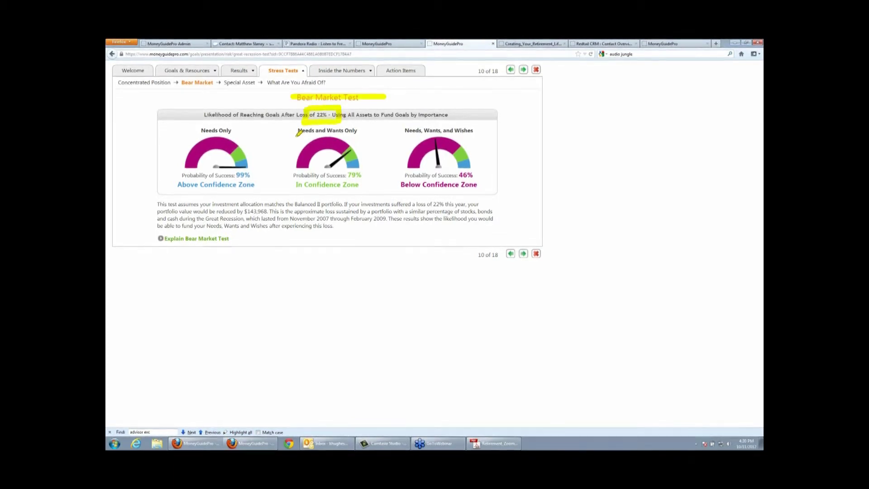
pyautogui.moveTo(177, 122)
pyautogui.mouseDown()
pyautogui.moveTo(248, 118)
pyautogui.moveTo(268, 165)
pyautogui.moveTo(220, 191)
pyautogui.mouseUp()
pyautogui.moveTo(156, 143); pyautogui.dragTo(201, 120)
pyautogui.moveTo(316, 131); pyautogui.dragTo(353, 130)
pyautogui.moveTo(425, 128); pyautogui.dragTo(489, 128)
pyautogui.rightClick(597, 136)
pyautogui.click(625, 186)
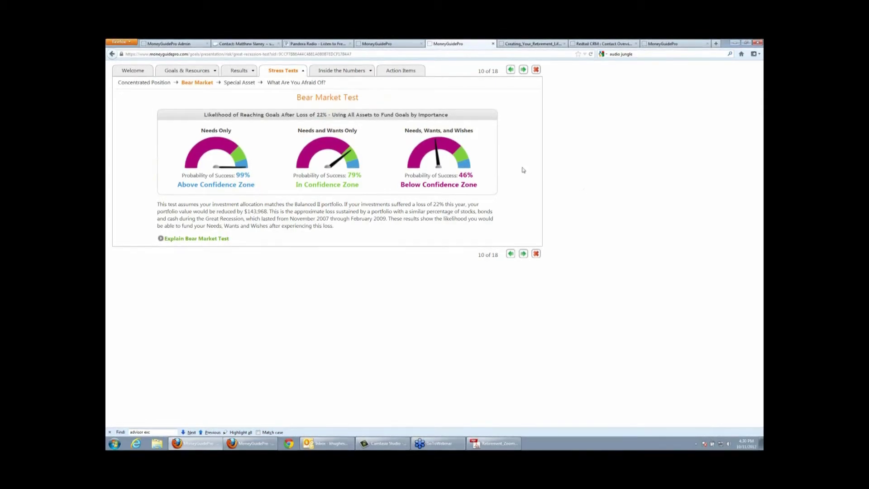
# Open the Special Asset test and highlight its title, the Inheritance from Mom entry and the Low, Expected and High headings.
pyautogui.click(242, 85)
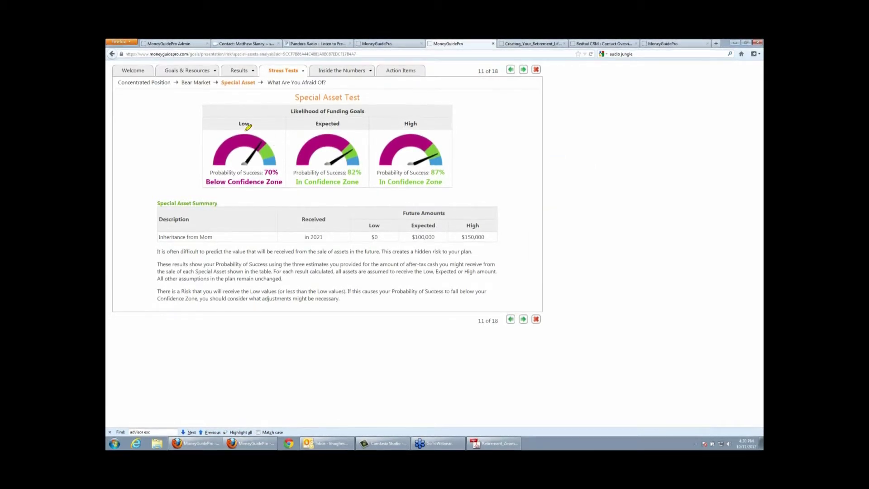
pyautogui.moveTo(292, 97); pyautogui.dragTo(401, 98)
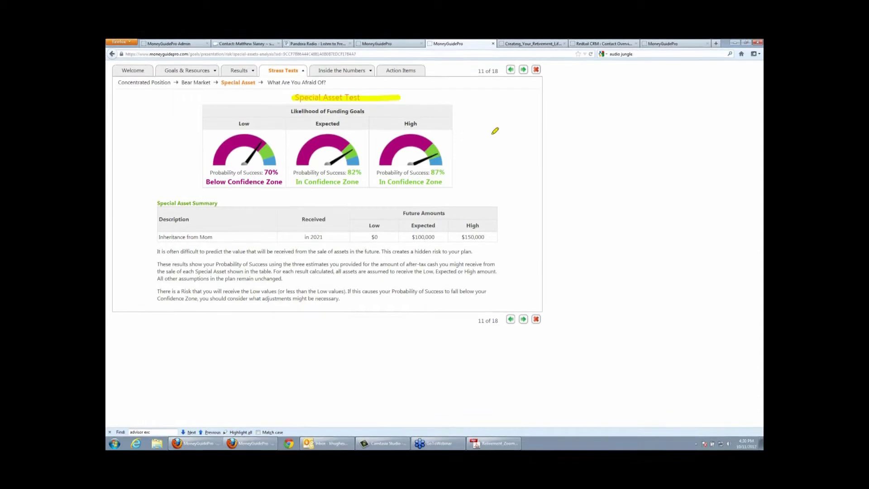
pyautogui.moveTo(213, 237); pyautogui.dragTo(200, 237)
pyautogui.moveTo(362, 224); pyautogui.dragTo(487, 226)
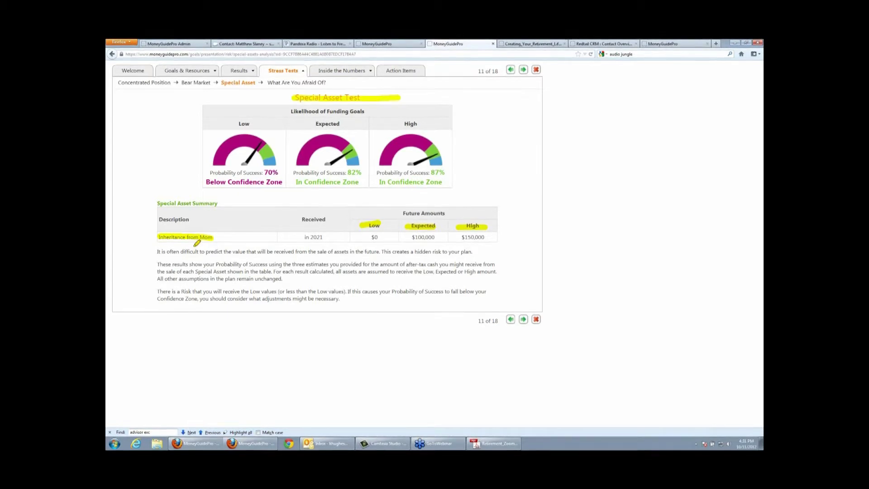
# Circle the Low amount, highlight the $100,000 and $150,000 amounts, outline the funding gauges, and erase the marks.
pyautogui.moveTo(374, 253)
pyautogui.mouseDown()
pyautogui.moveTo(399, 236)
pyautogui.moveTo(352, 228)
pyautogui.moveTo(375, 253)
pyautogui.mouseUp()
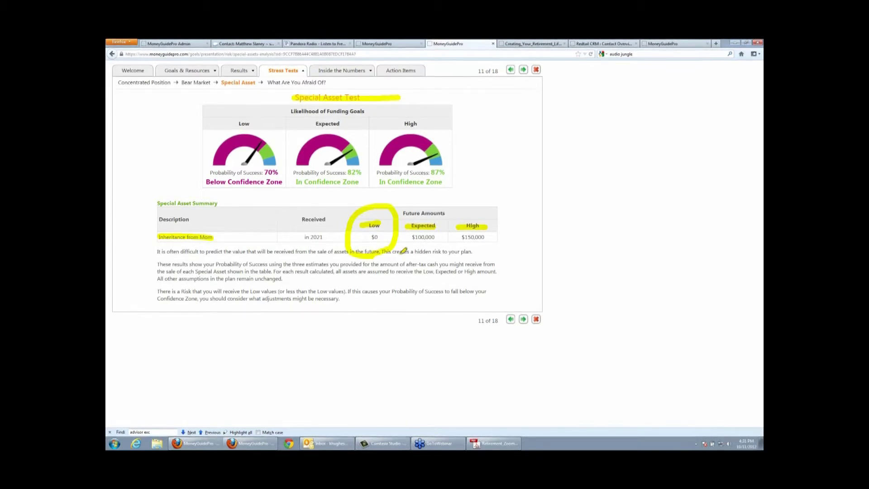
pyautogui.moveTo(406, 238); pyautogui.dragTo(499, 236)
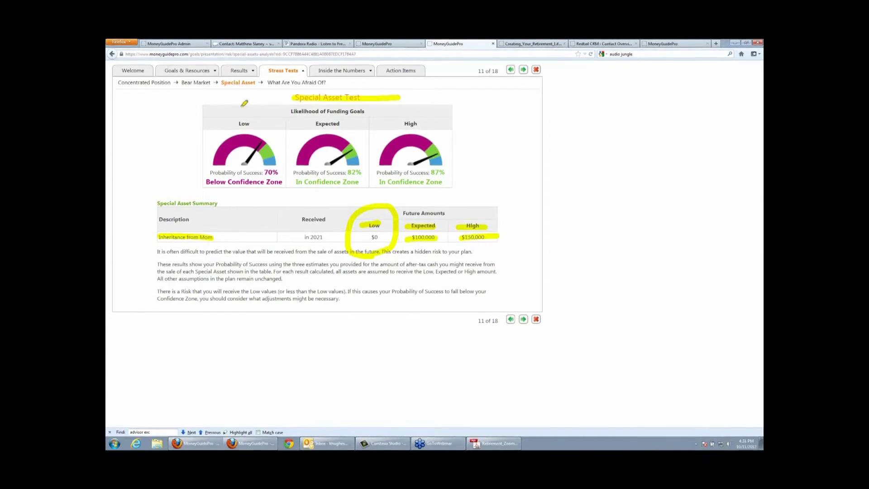
pyautogui.moveTo(197, 112)
pyautogui.mouseDown()
pyautogui.moveTo(455, 121)
pyautogui.moveTo(369, 186)
pyautogui.moveTo(167, 138)
pyautogui.moveTo(263, 130)
pyautogui.mouseUp()
pyautogui.rightClick(521, 124)
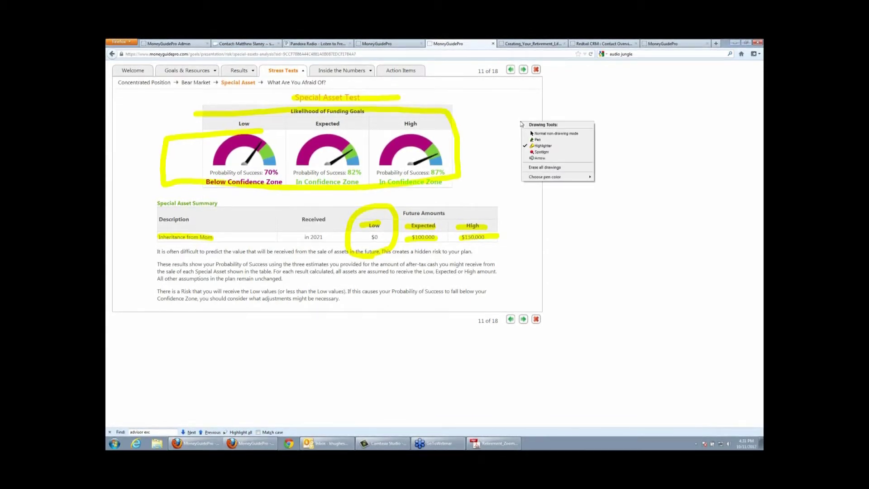
pyautogui.click(544, 168)
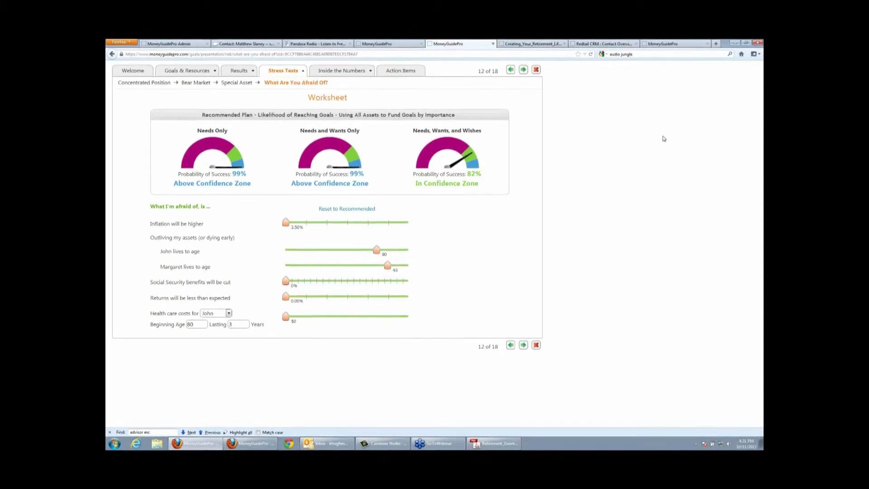
# Highlight the worksheet's fears about inflation, outliving assets, Social Security cuts and lower returns, and erase the marks.
pyautogui.hotkey('ctrl', '2')
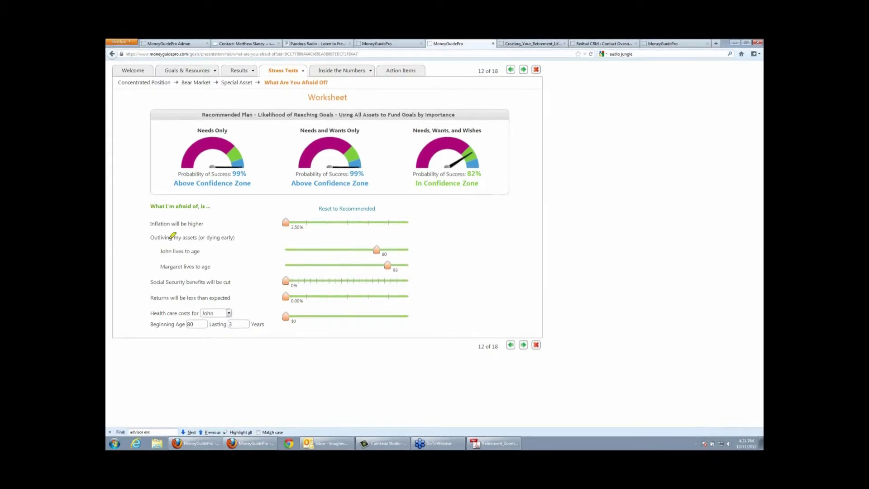
pyautogui.click(140, 224)
pyautogui.click(141, 237)
pyautogui.moveTo(146, 223); pyautogui.dragTo(203, 224)
pyautogui.moveTo(147, 237); pyautogui.dragTo(211, 237)
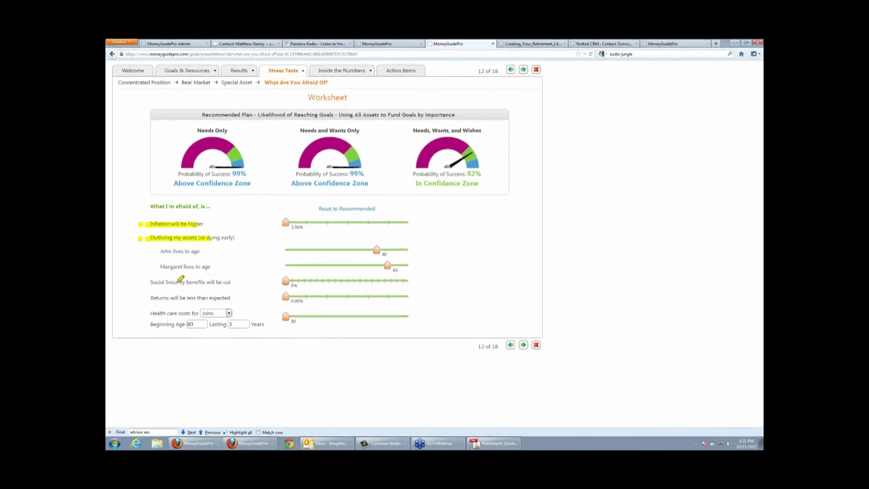
pyautogui.moveTo(146, 283); pyautogui.dragTo(241, 283)
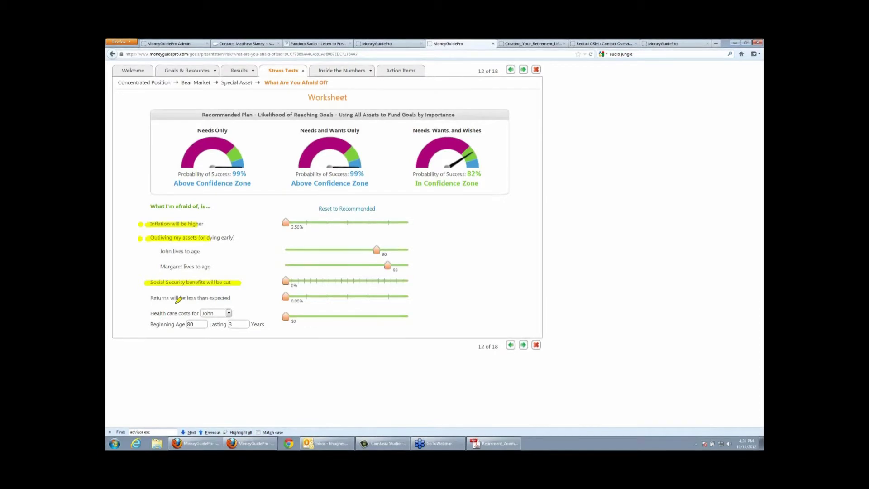
pyautogui.moveTo(147, 299)
pyautogui.mouseDown()
pyautogui.moveTo(167, 299)
pyautogui.moveTo(144, 312)
pyautogui.moveTo(252, 322)
pyautogui.moveTo(182, 299)
pyautogui.mouseUp()
pyautogui.rightClick(559, 217)
pyautogui.click(584, 264)
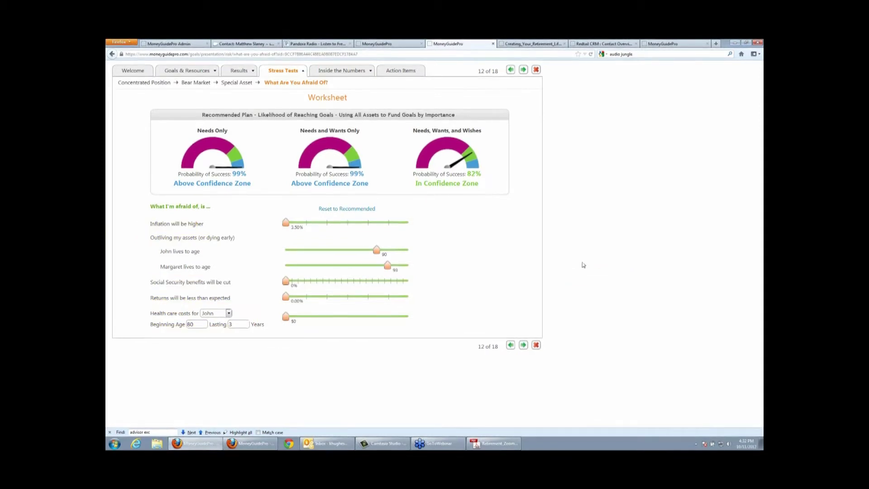
# Raise the inflation fear to 4.50%, outline and clear the Needs Only gauge, and increase the Social Security benefit cut.
pyautogui.moveTo(287, 223); pyautogui.dragTo(327, 223)
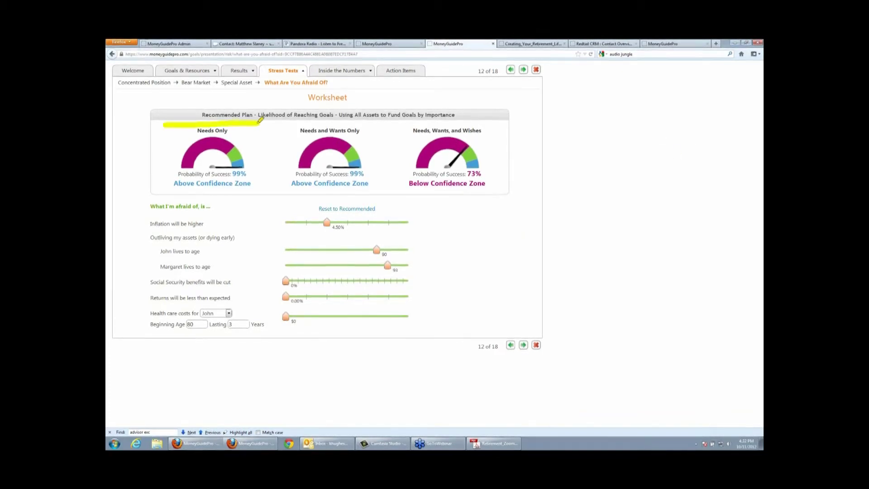
pyautogui.rightClick(550, 108)
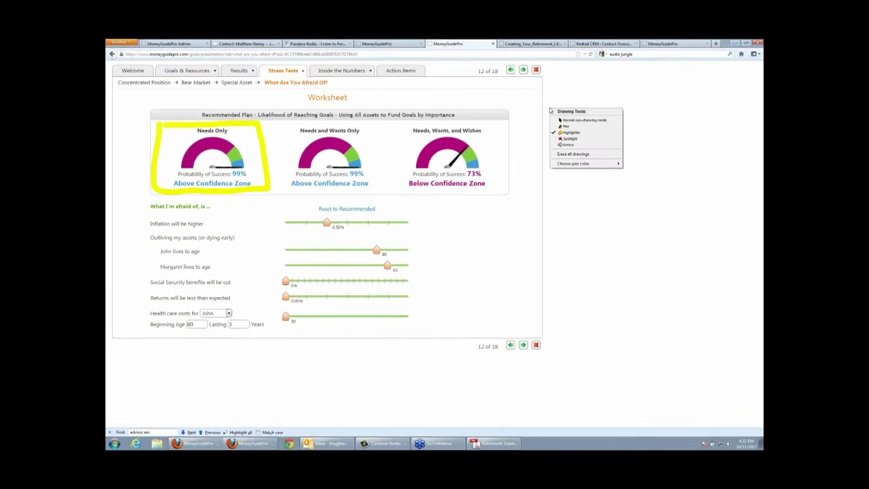
pyautogui.click(574, 154)
pyautogui.moveTo(285, 284); pyautogui.dragTo(313, 282)
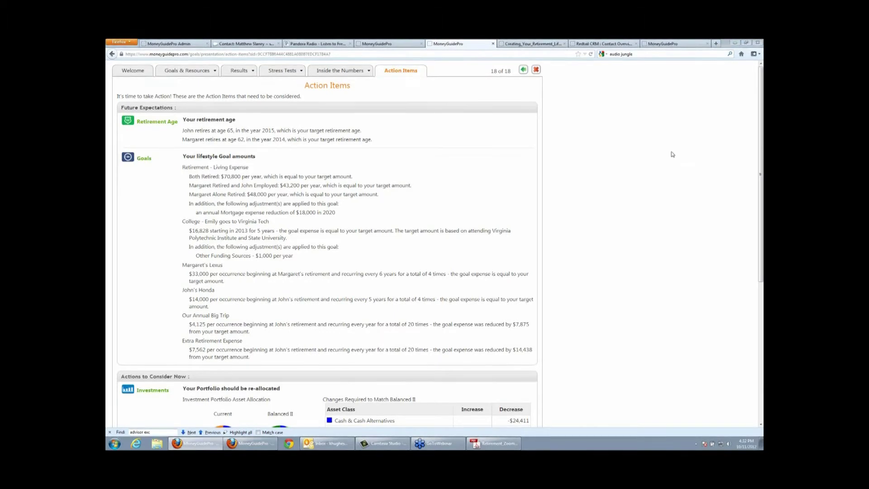
# Highlight the Future Expectations, Your retirement age and Your lifestyle Goal amounts headings in the Action Items, and erase the marks.
pyautogui.moveTo(118, 108); pyautogui.dragTo(199, 107)
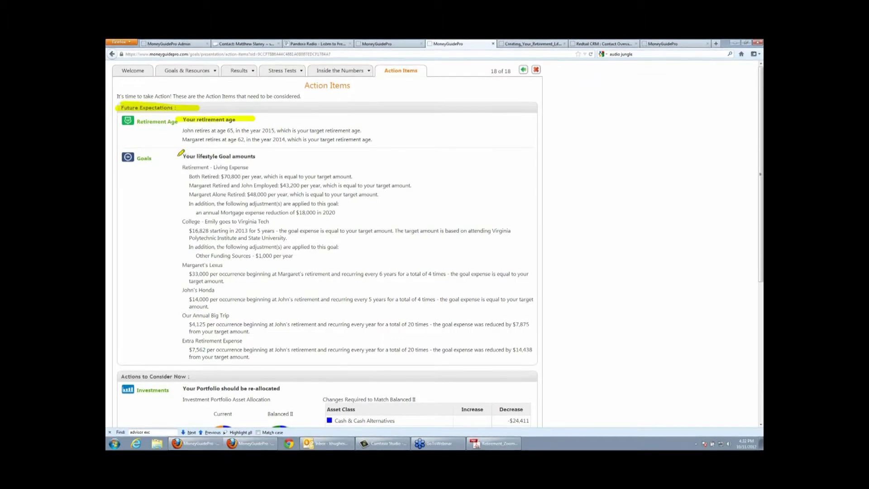
pyautogui.moveTo(174, 156); pyautogui.dragTo(256, 156)
pyautogui.rightClick(520, 184)
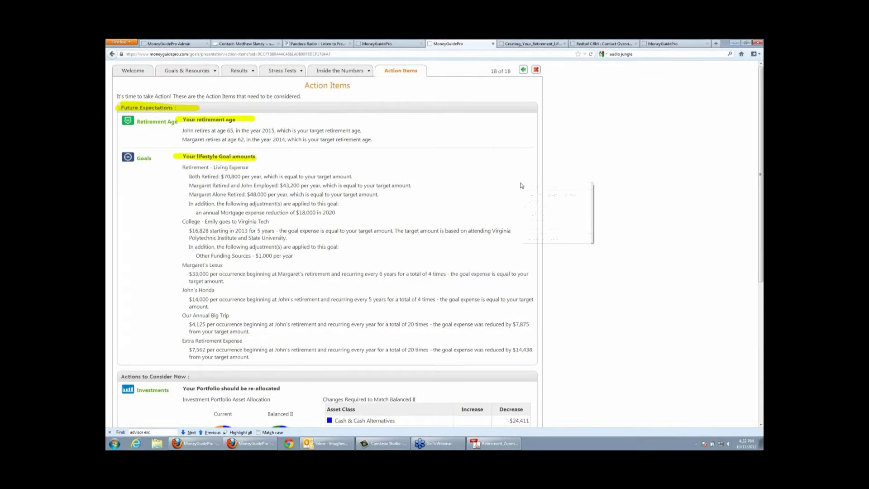
pyautogui.click(547, 227)
pyautogui.click(423, 44)
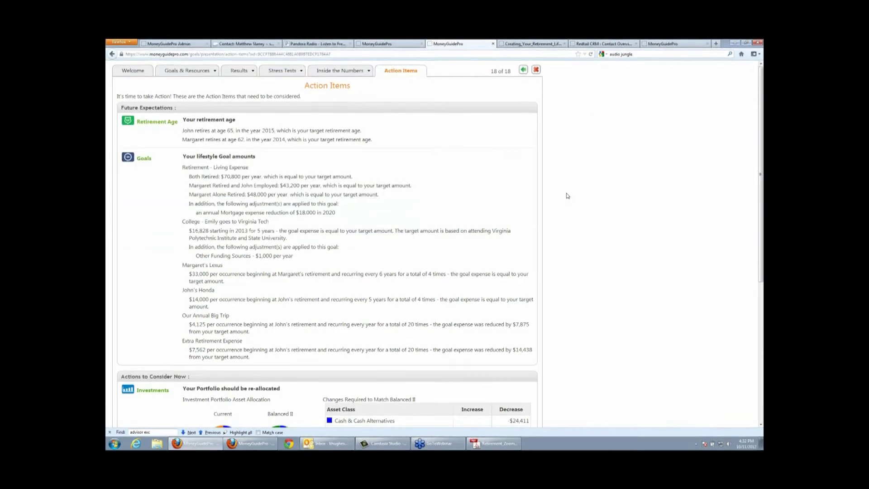
# Outline the portfolio re-allocation section under Actions to Consider Now, erase the mark, and close the presentation.
pyautogui.scroll(-5, 664, 141)
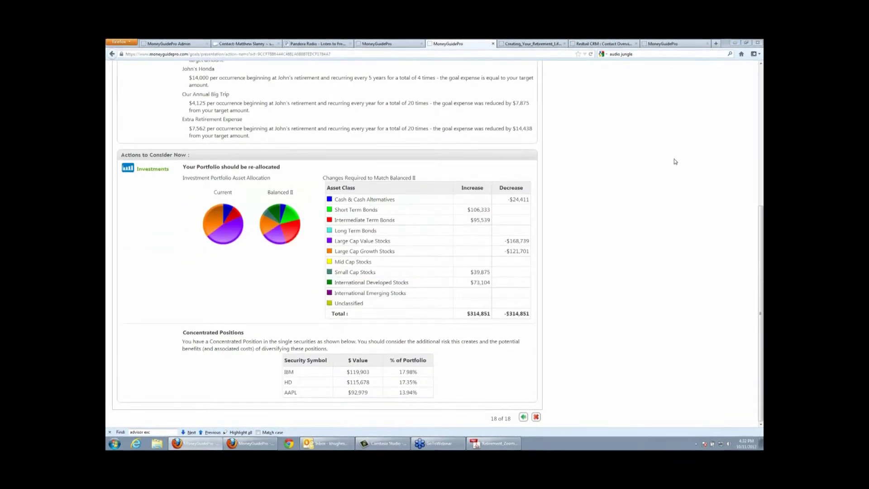
pyautogui.moveTo(162, 167)
pyautogui.mouseDown()
pyautogui.moveTo(508, 166)
pyautogui.moveTo(553, 279)
pyautogui.moveTo(175, 311)
pyautogui.moveTo(137, 131)
pyautogui.mouseUp()
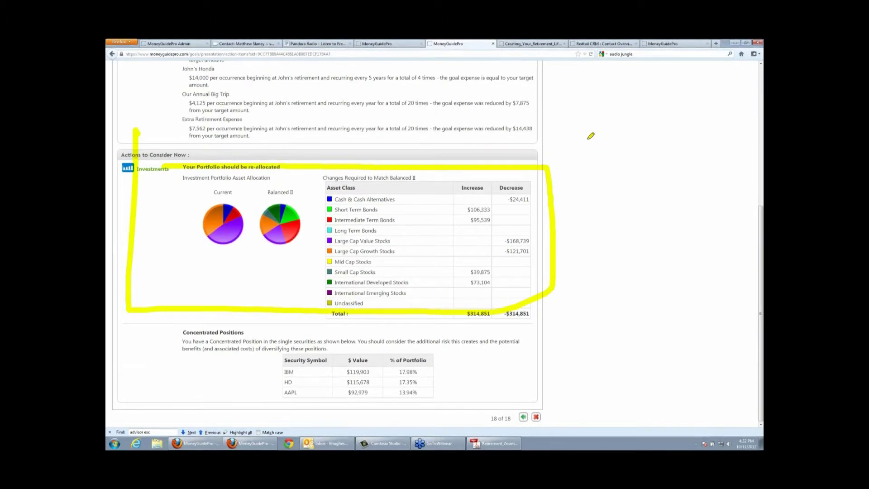
pyautogui.rightClick(557, 144)
pyautogui.click(581, 189)
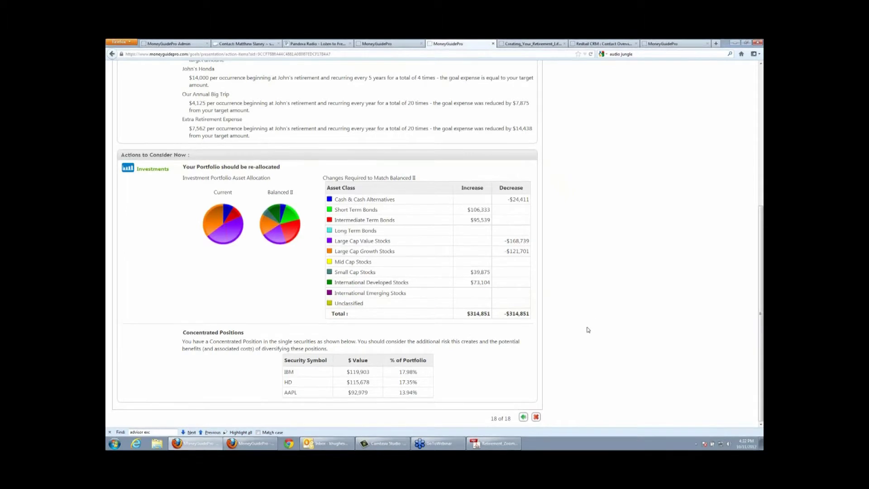
pyautogui.click(536, 417)
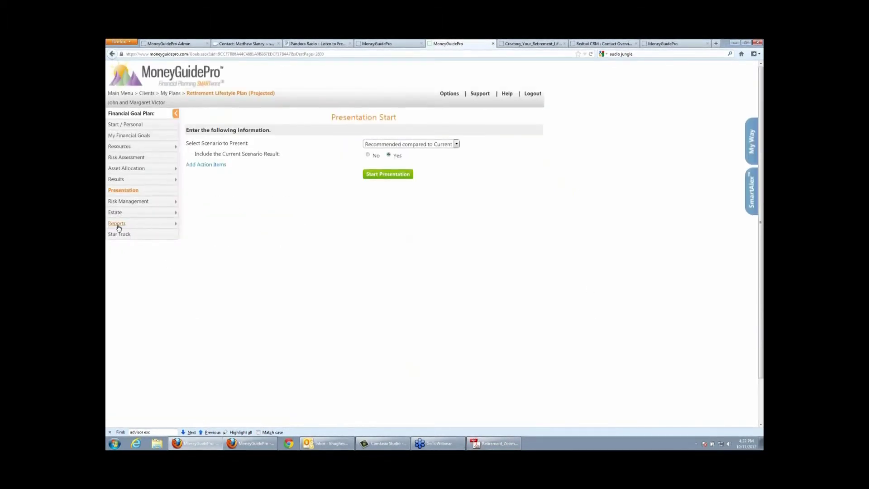
# Open Star Track, highlight the three history bars, mark the Net Worth and Investment Portfolio chart, and erase the marks.
pyautogui.click(120, 234)
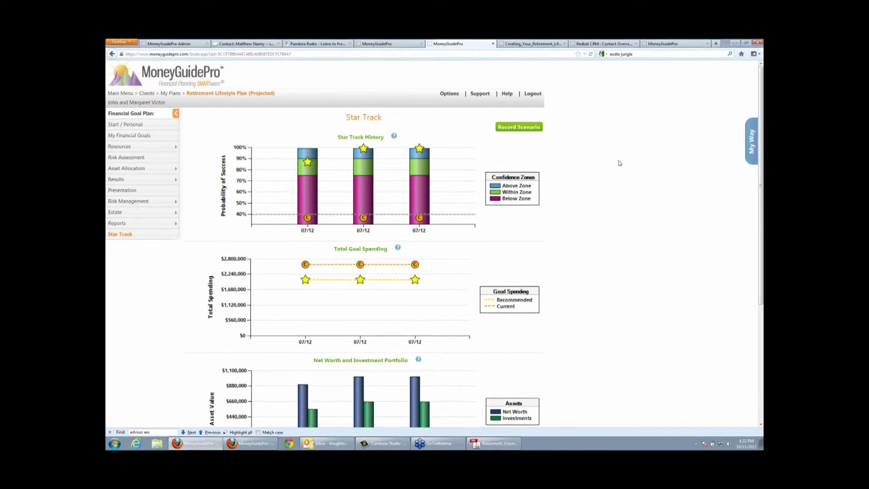
pyautogui.scroll(-2, 591, 277)
pyautogui.scroll(1, 666, 134)
pyautogui.moveTo(307, 90); pyautogui.dragTo(307, 173)
pyautogui.moveTo(357, 80); pyautogui.dragTo(410, 135)
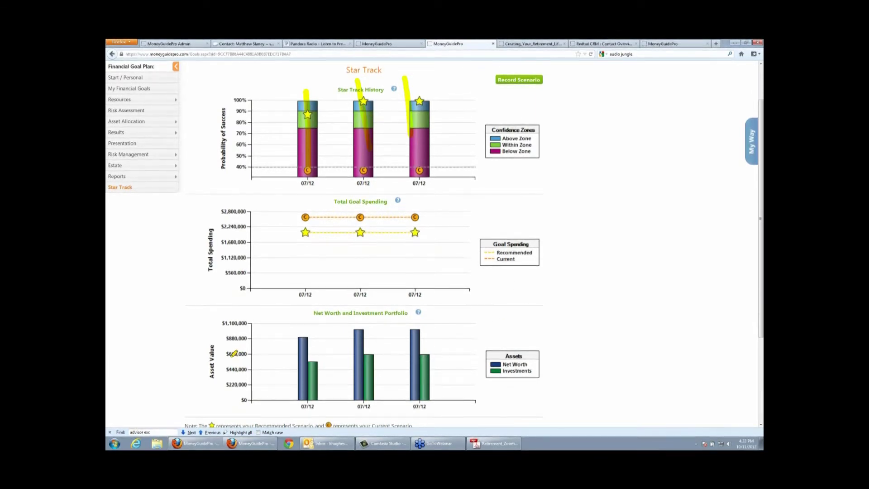
pyautogui.moveTo(274, 424)
pyautogui.mouseDown()
pyautogui.moveTo(460, 425)
pyautogui.moveTo(452, 378)
pyautogui.mouseUp()
pyautogui.rightClick(586, 192)
pyautogui.press('Escape')
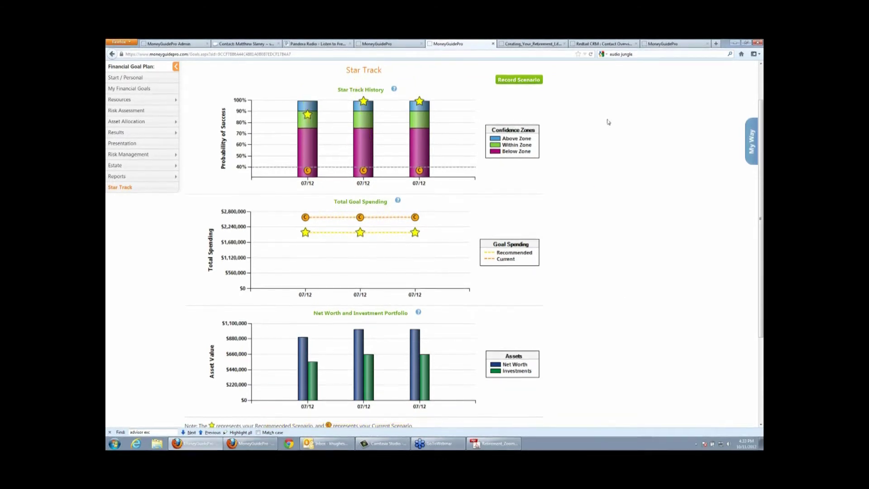
# Open the Life Insurance Needs Analysis and outline the heading above each spouse's death-scenario chart.
pyautogui.click(120, 156)
pyautogui.click(132, 172)
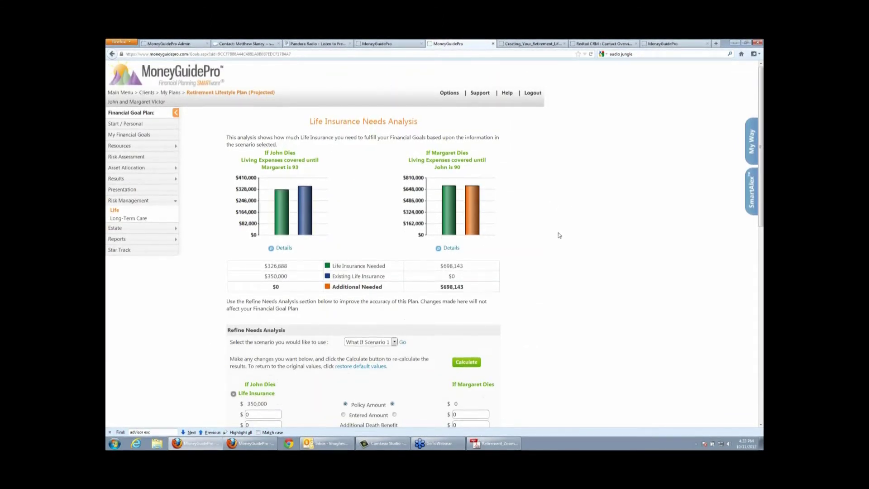
pyautogui.scroll(-2, 562, 233)
pyautogui.scroll(1, 613, 171)
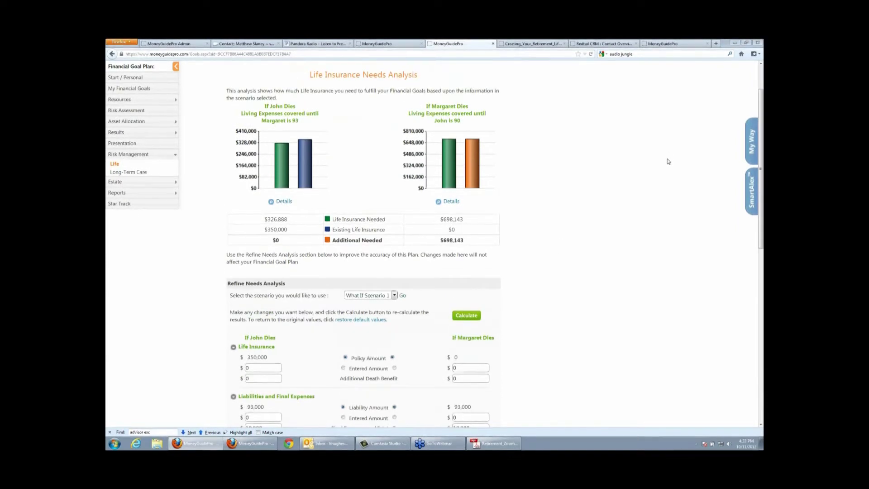
pyautogui.moveTo(243, 105)
pyautogui.mouseDown()
pyautogui.moveTo(285, 103)
pyautogui.moveTo(290, 125)
pyautogui.moveTo(242, 109)
pyautogui.mouseUp()
pyautogui.moveTo(455, 104)
pyautogui.mouseDown()
pyautogui.moveTo(405, 101)
pyautogui.moveTo(491, 128)
pyautogui.moveTo(401, 107)
pyautogui.mouseUp()
# Highlight the Life Insurance Needed and Existing Life Insurance amounts for the husband's death, and erase the marks.
pyautogui.moveTo(253, 220); pyautogui.dragTo(307, 219)
pyautogui.moveTo(249, 232); pyautogui.dragTo(290, 228)
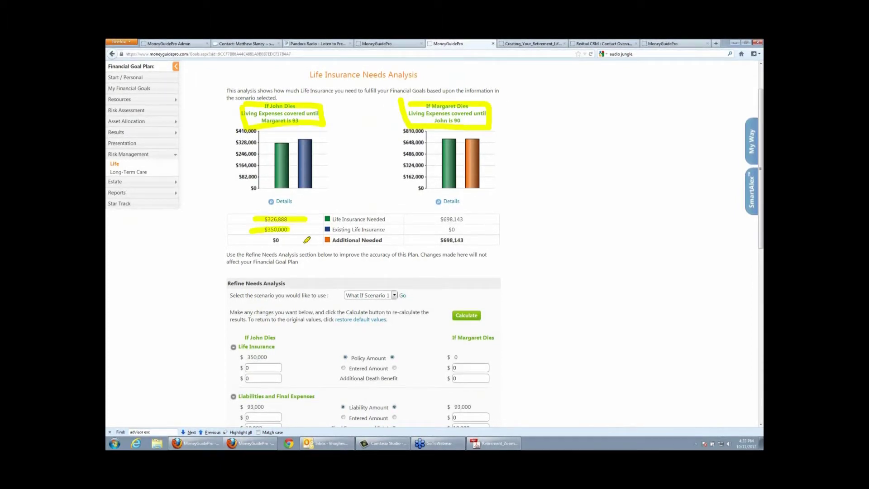
pyautogui.rightClick(508, 189)
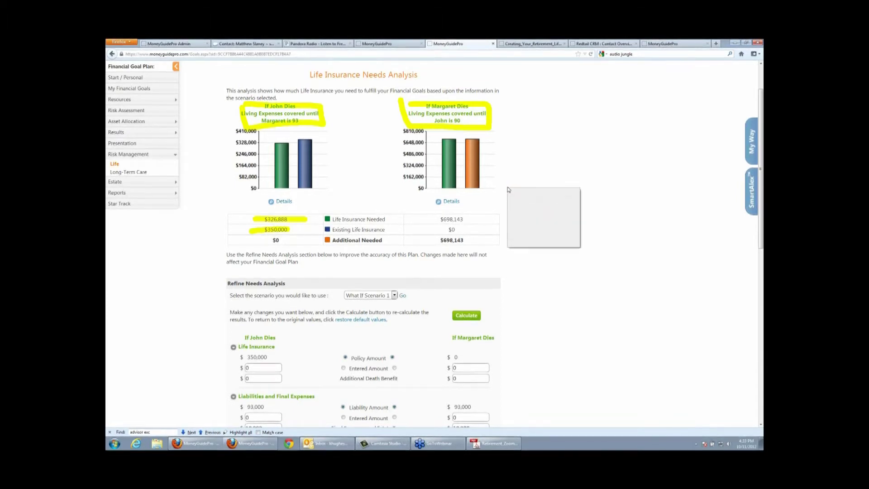
pyautogui.press('Escape')
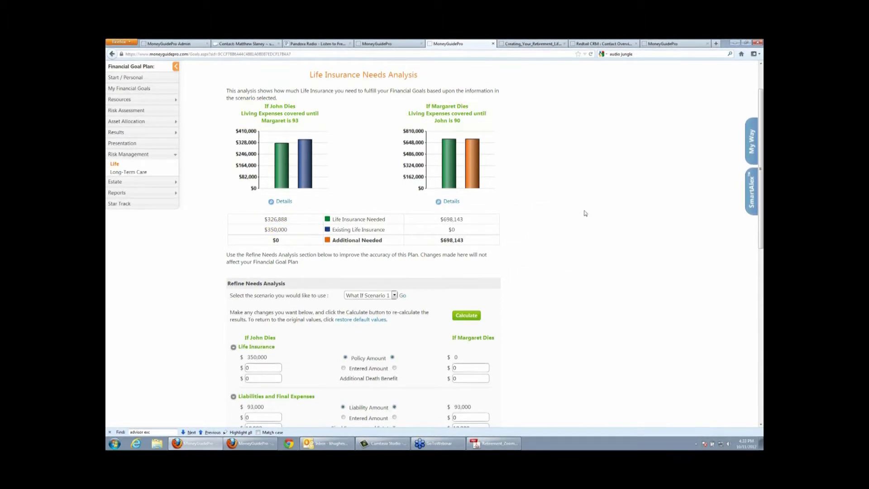
# Review the life insurance refinement inputs down to the Financial Goals table, and open the Long-Term Care analysis.
pyautogui.scroll(-3, 582, 218)
pyautogui.scroll(-7, 582, 218)
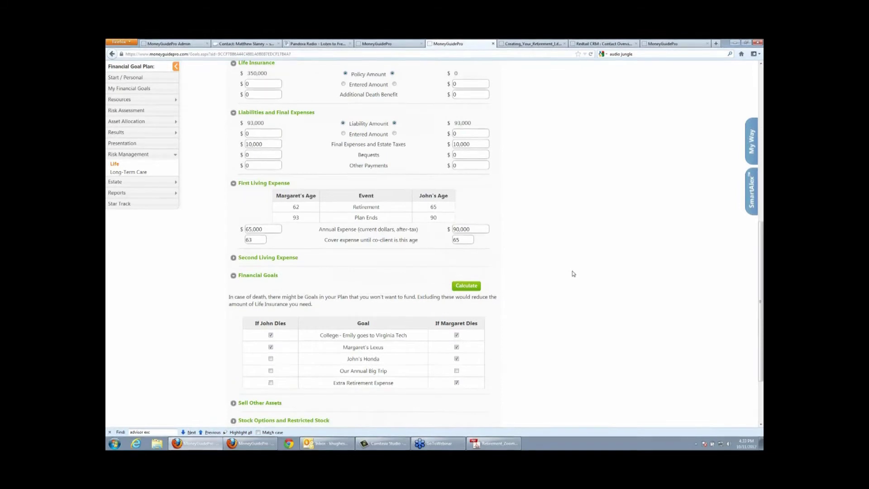
pyautogui.scroll(12, 574, 274)
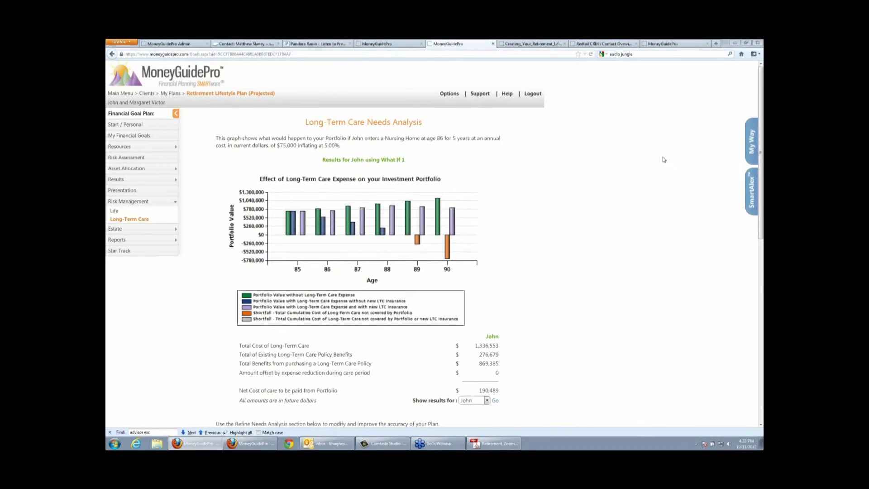
# Highlight the portfolio value bars for ages 85 to 90, circle the age 90 shortfall bar, and erase the marks.
pyautogui.moveTo(313, 196)
pyautogui.mouseDown()
pyautogui.moveTo(350, 201)
pyautogui.moveTo(374, 221)
pyautogui.mouseUp()
pyautogui.moveTo(411, 183); pyautogui.dragTo(408, 208)
pyautogui.moveTo(442, 174); pyautogui.dragTo(439, 199)
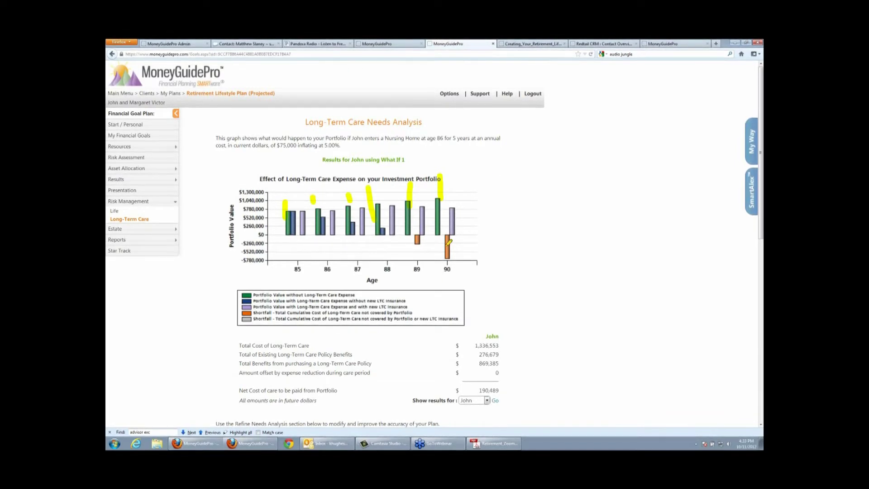
pyautogui.moveTo(296, 231); pyautogui.dragTo(294, 237)
pyautogui.moveTo(454, 238)
pyautogui.mouseDown()
pyautogui.moveTo(446, 268)
pyautogui.moveTo(458, 229)
pyautogui.mouseUp()
pyautogui.rightClick(487, 186)
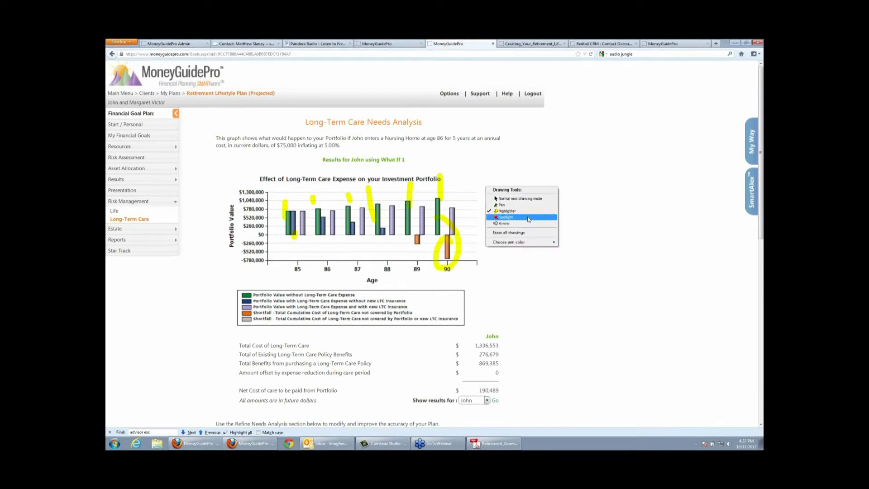
pyautogui.click(527, 233)
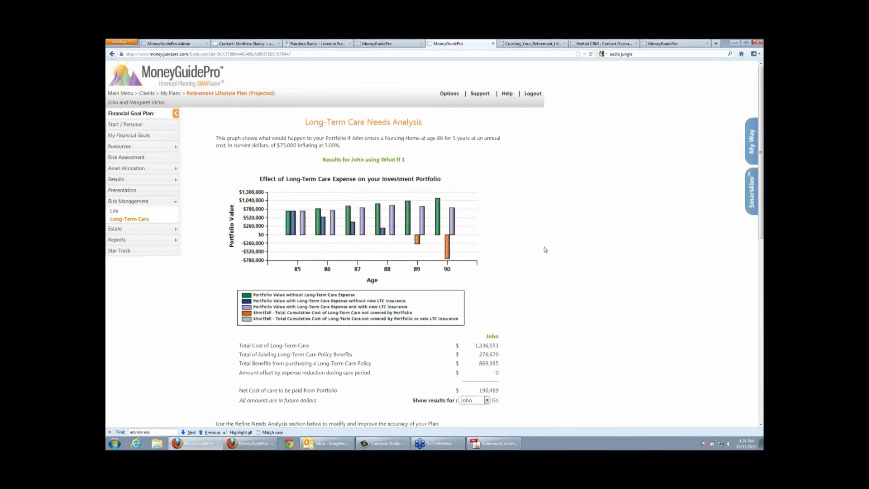
# Outline the Buy Long-Term Care Policy section in the Refine Needs Analysis, and erase the mark.
pyautogui.scroll(-10, 546, 250)
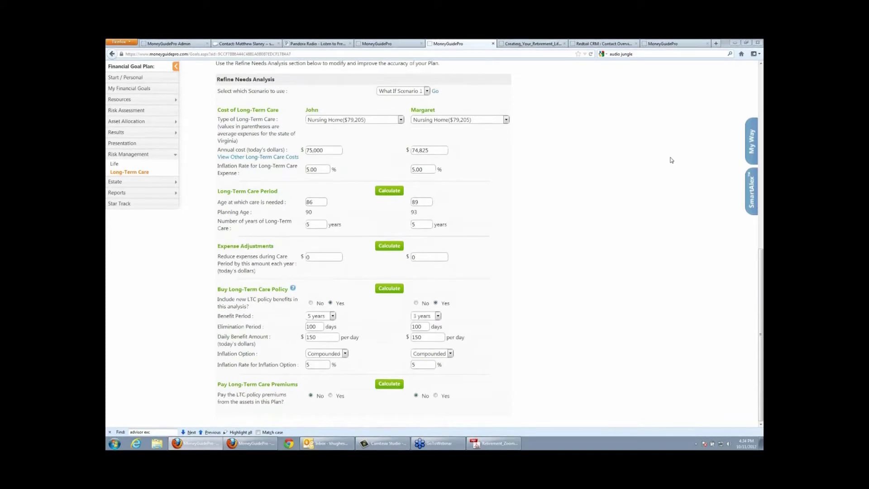
pyautogui.moveTo(478, 275)
pyautogui.mouseDown()
pyautogui.moveTo(206, 285)
pyautogui.moveTo(465, 377)
pyautogui.moveTo(460, 282)
pyautogui.mouseUp()
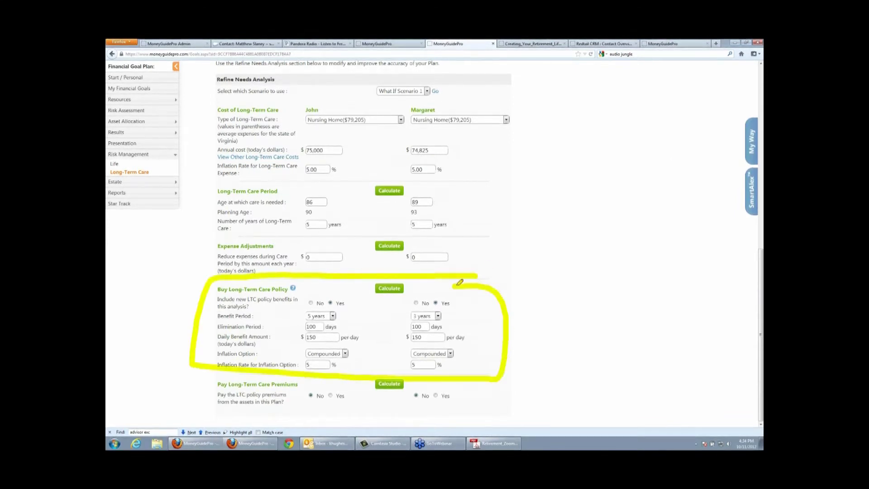
pyautogui.rightClick(532, 232)
pyautogui.rightClick(532, 231)
pyautogui.click(566, 279)
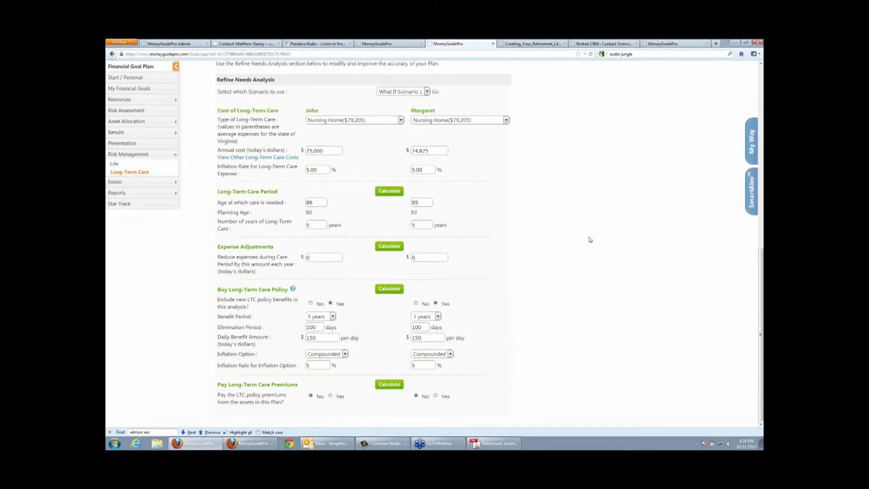
# View the other long-term care costs for Virginia and its cities, and reposition the cost table's window.
pyautogui.scroll(5, 591, 240)
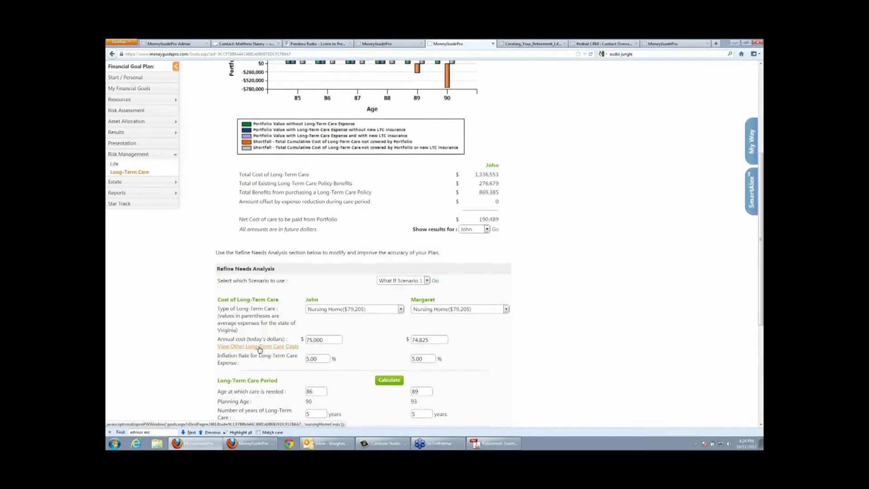
pyautogui.click(259, 347)
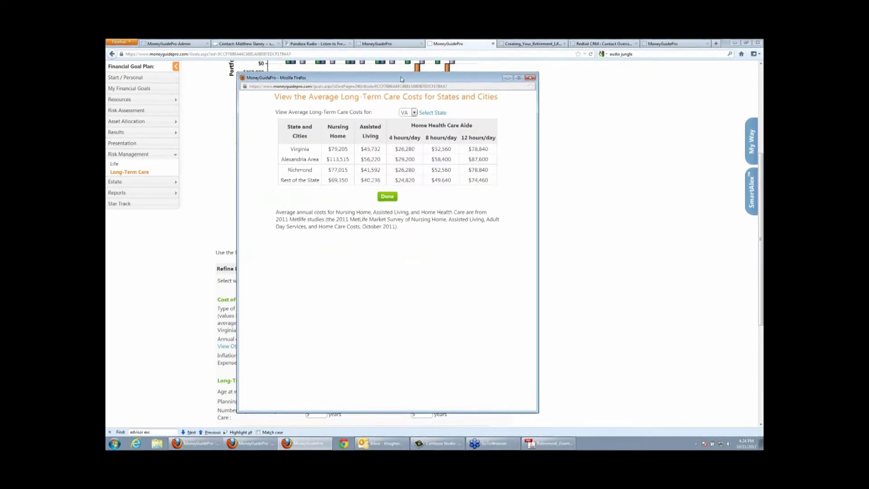
pyautogui.moveTo(401, 77); pyautogui.dragTo(408, 70)
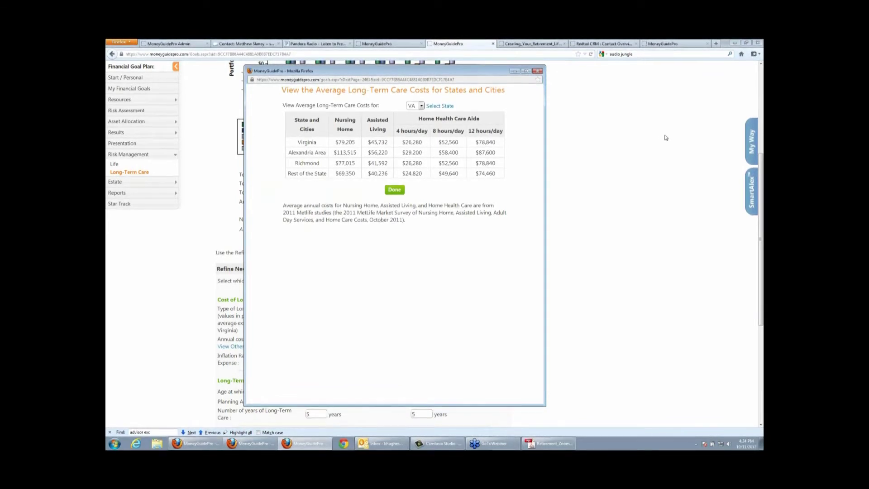
pyautogui.click(678, 161)
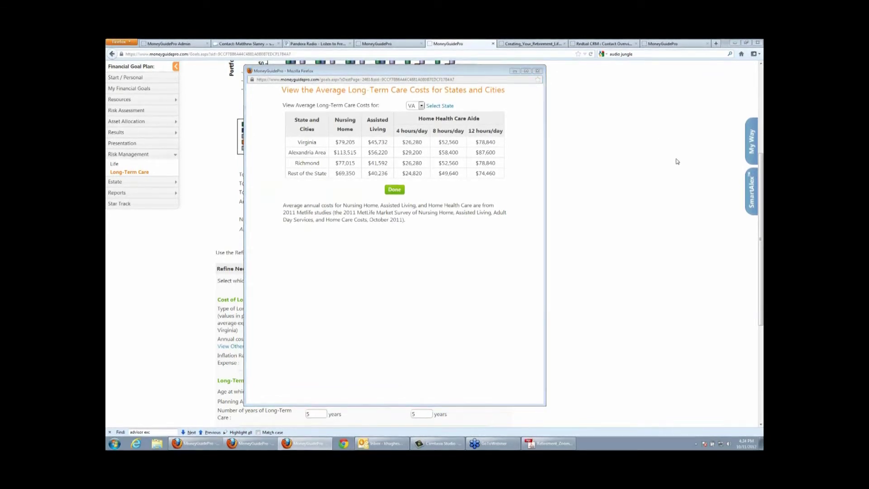
pyautogui.rightClick(445, 168)
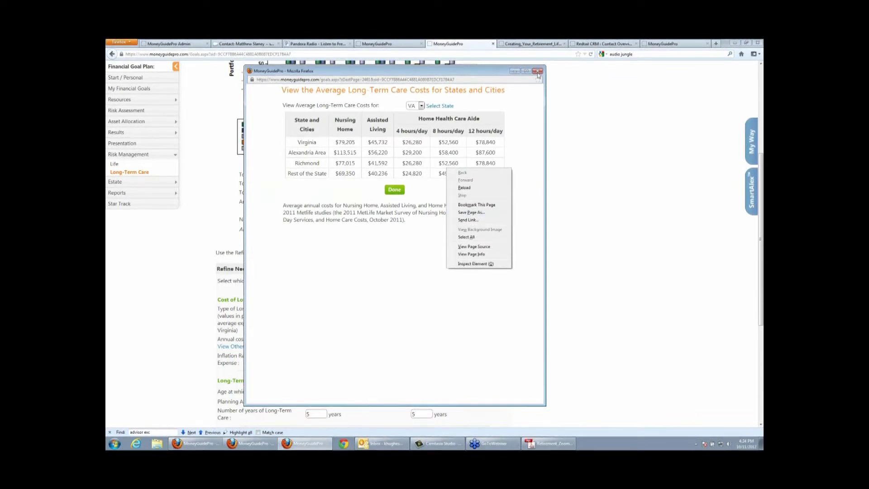
# Close the long-term care cost table and open the plan's Results Summary.
pyautogui.hotkey('alt', 'F4')
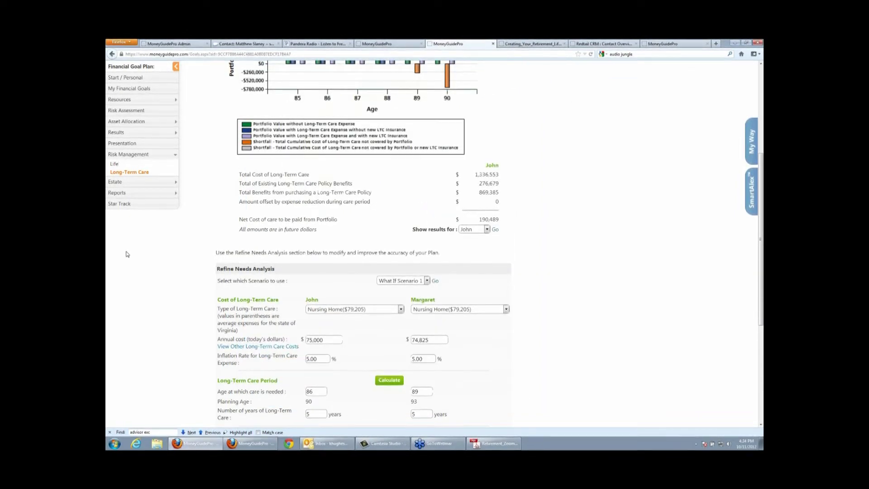
pyautogui.click(116, 132)
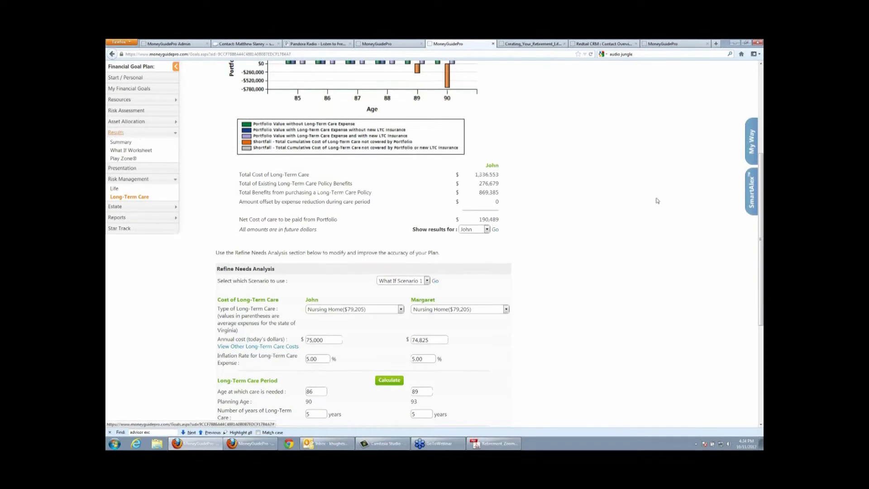
pyautogui.click(121, 143)
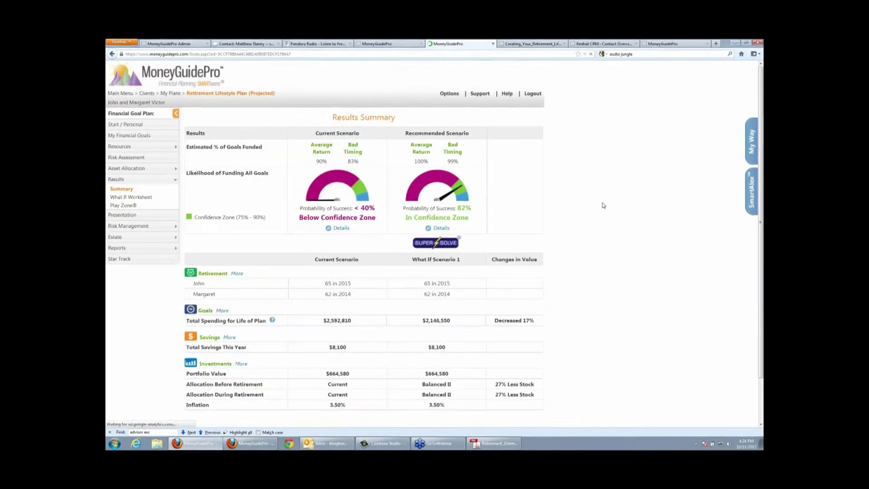
# Open the average-return Combined Details for the recommended scenario, and enlarge and reposition the details window.
pyautogui.click(438, 229)
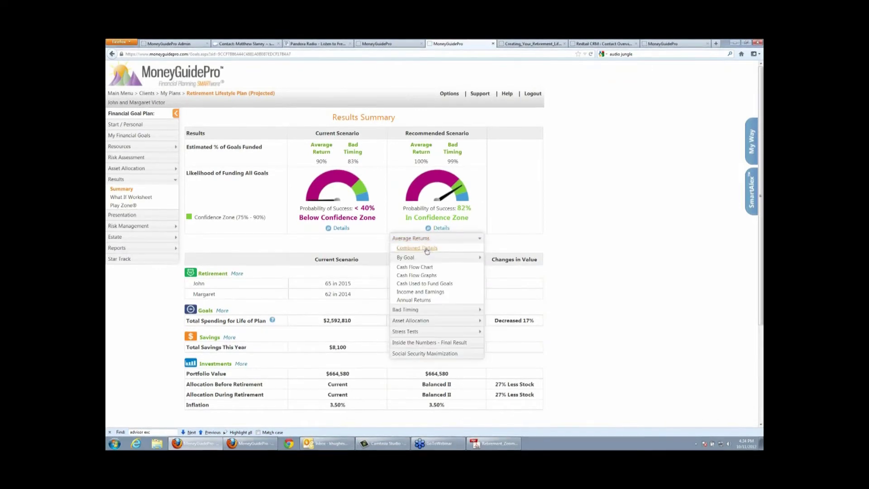
pyautogui.click(423, 249)
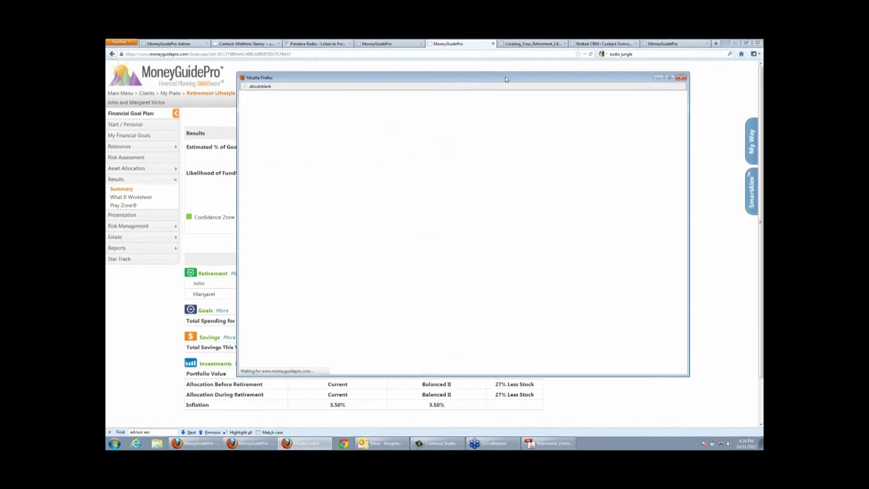
pyautogui.moveTo(501, 79); pyautogui.dragTo(435, 69)
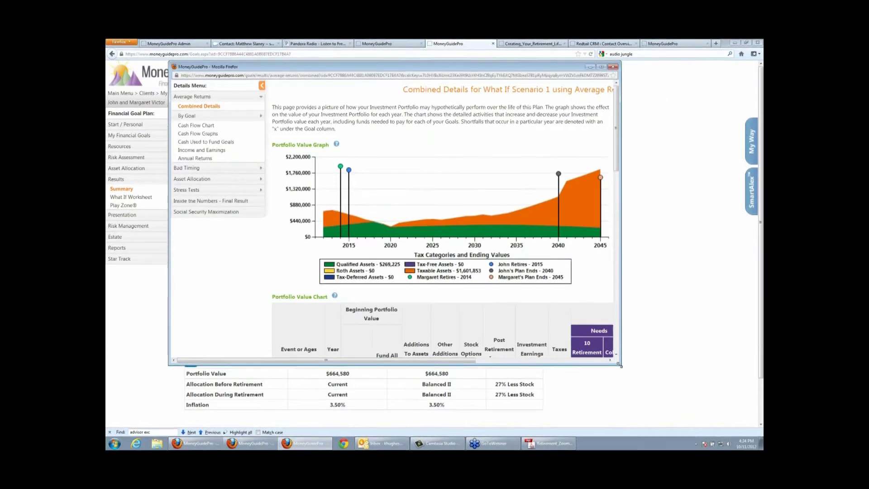
pyautogui.moveTo(621, 368); pyautogui.dragTo(740, 420)
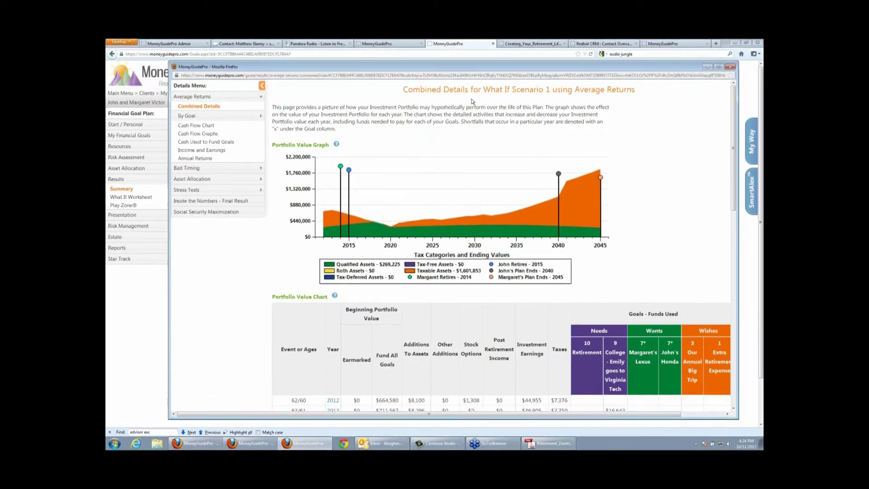
pyautogui.moveTo(485, 67); pyautogui.dragTo(441, 52)
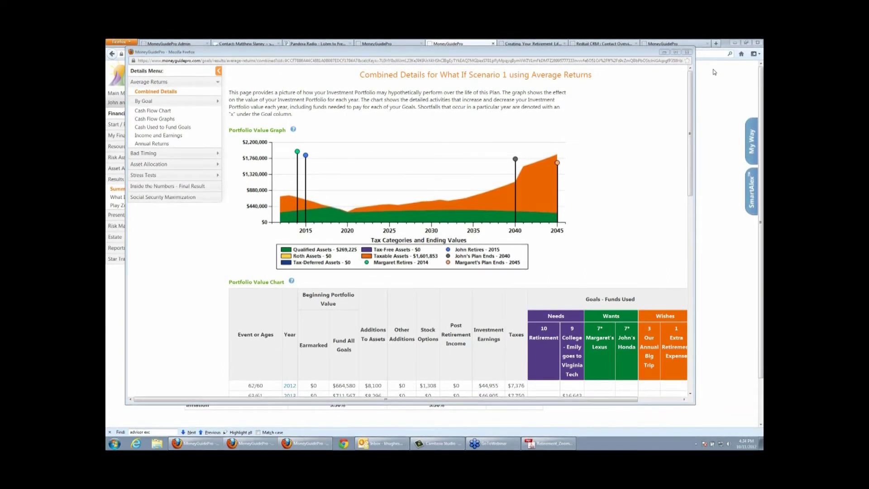
# View the average-return Cash Flow Chart for What If Scenario 1 across the retirement years, and close the details window.
pyautogui.click(657, 171)
pyautogui.moveTo(691, 81); pyautogui.dragTo(144, 159)
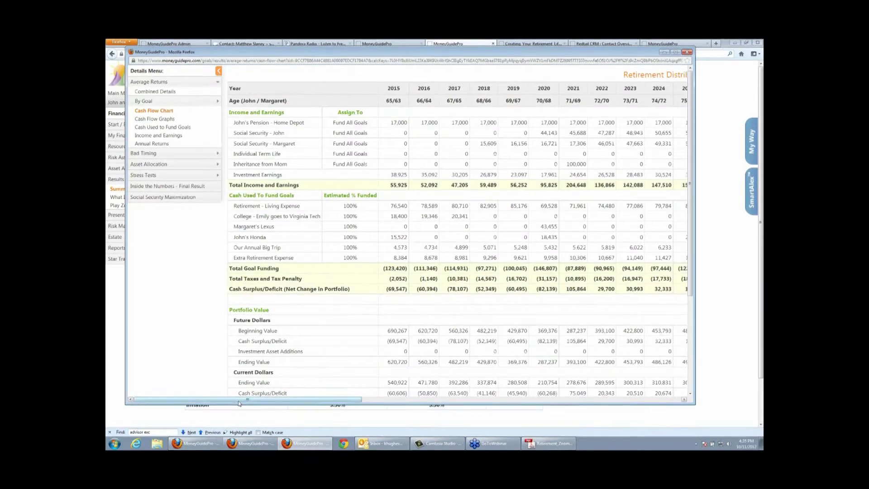
pyautogui.moveTo(249, 400); pyautogui.dragTo(334, 406)
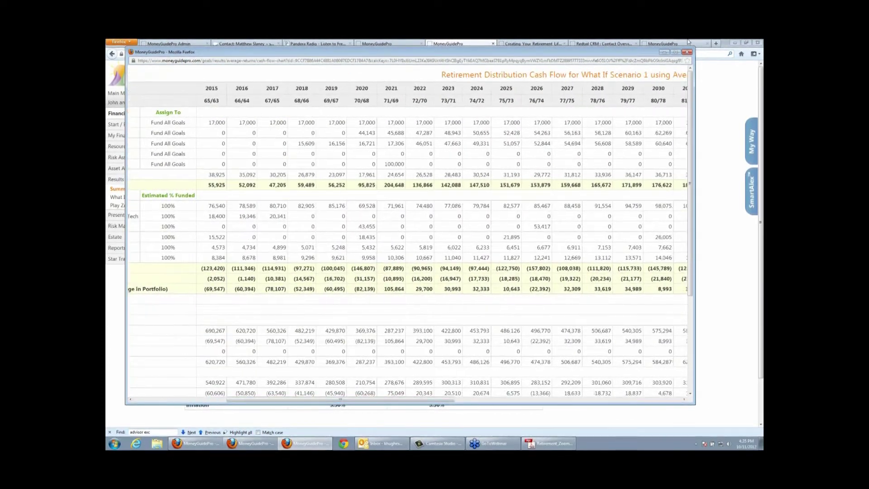
pyautogui.click(687, 52)
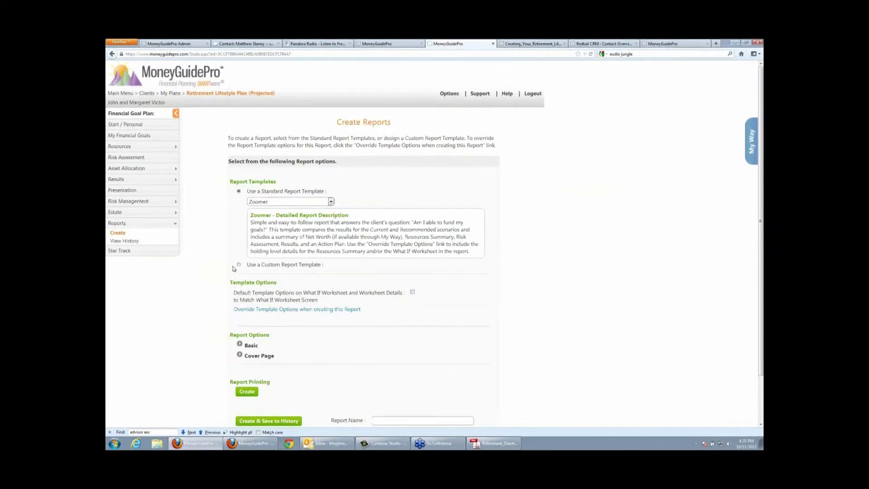
# Create a report for the plan using the custom Zoomer report template.
pyautogui.click(239, 266)
pyautogui.click(299, 213)
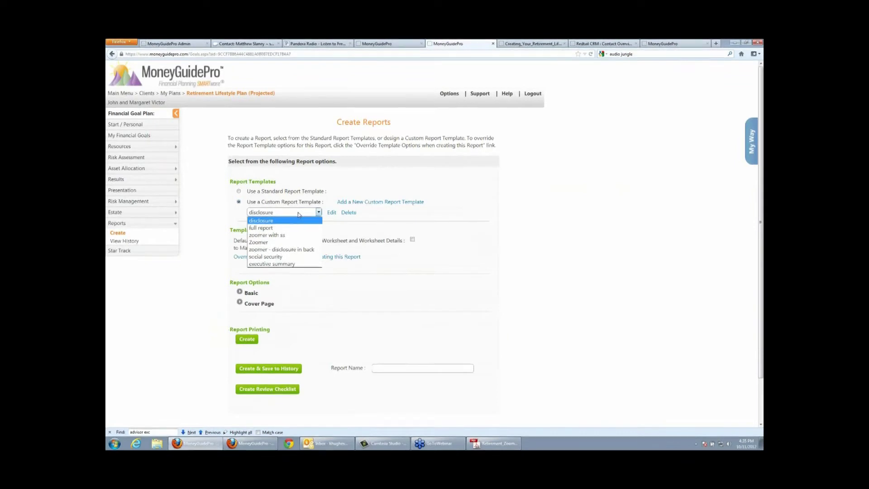
pyautogui.click(259, 242)
pyautogui.click(247, 340)
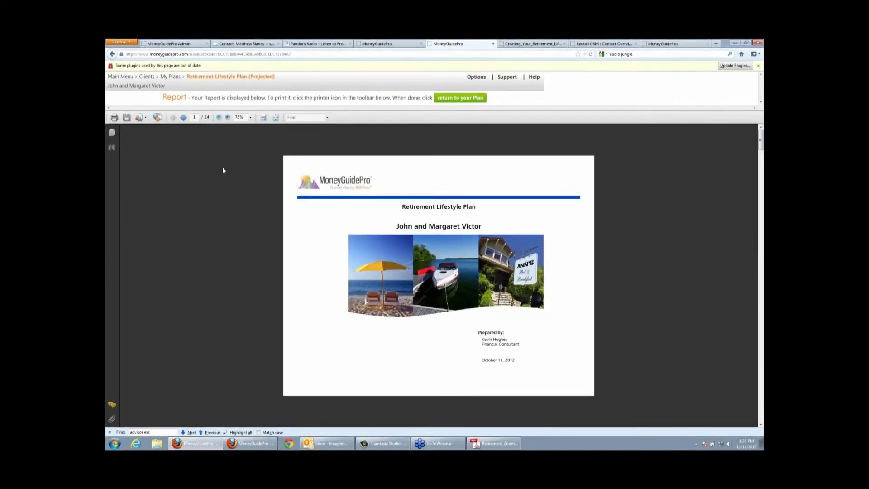
# Page through the report from the cover to the Summary of Financial Goals and the Current Financial Goals Graph.
pyautogui.click(183, 118)
pyautogui.click(184, 117)
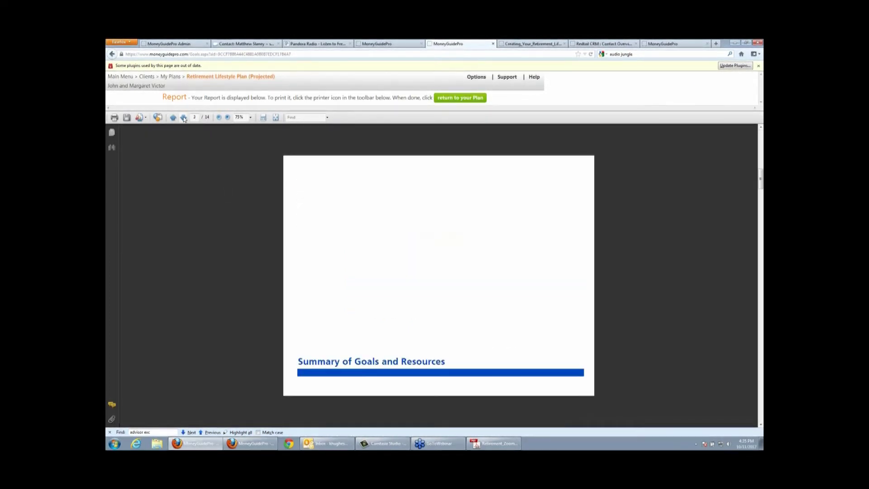
pyautogui.click(184, 118)
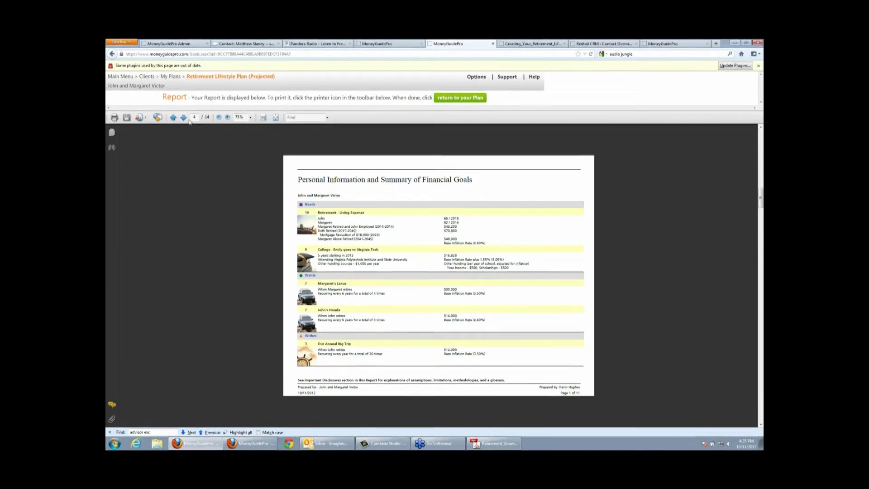
pyautogui.click(183, 118)
pyautogui.click(184, 118)
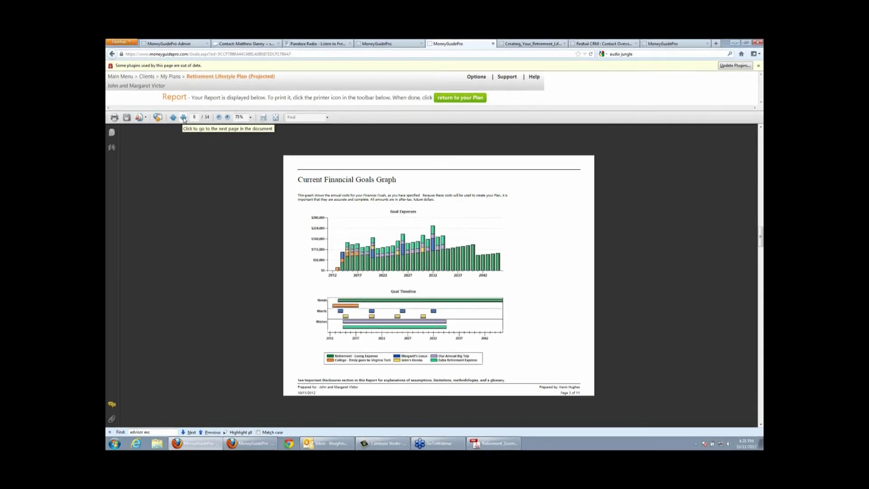
# Review the report's Net Worth Summary and Resources Summary pages.
pyautogui.click(184, 119)
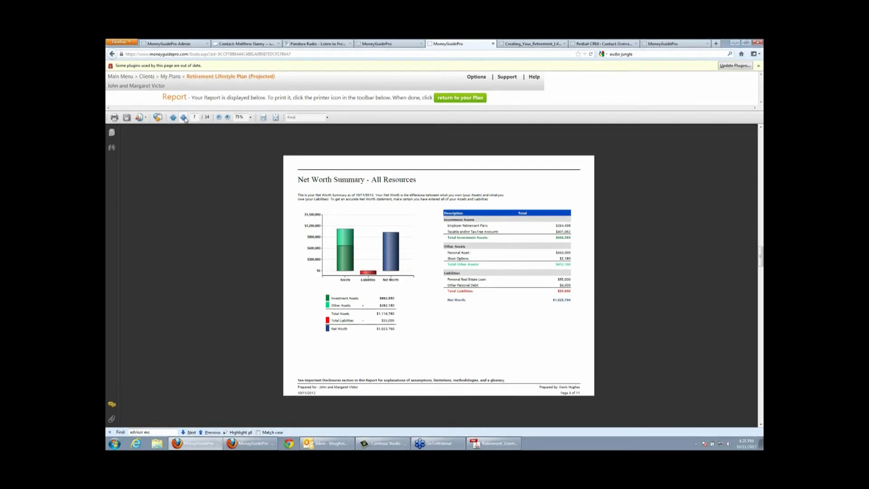
pyautogui.click(184, 118)
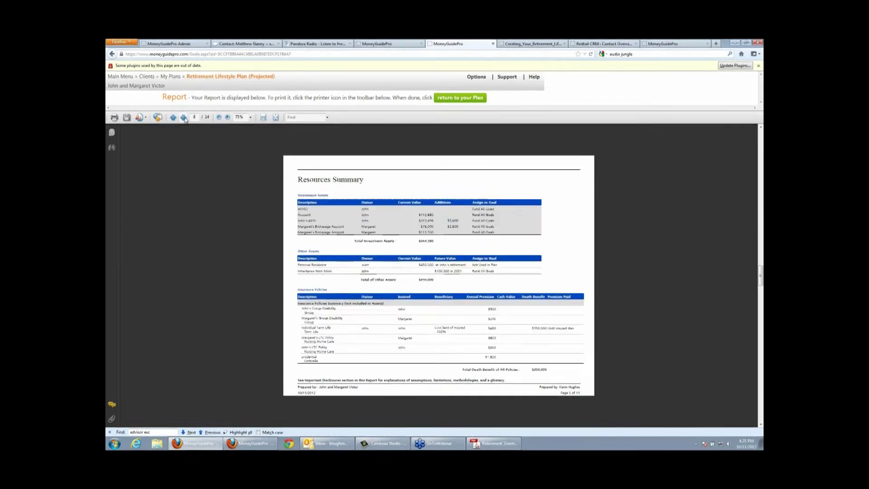
pyautogui.click(184, 119)
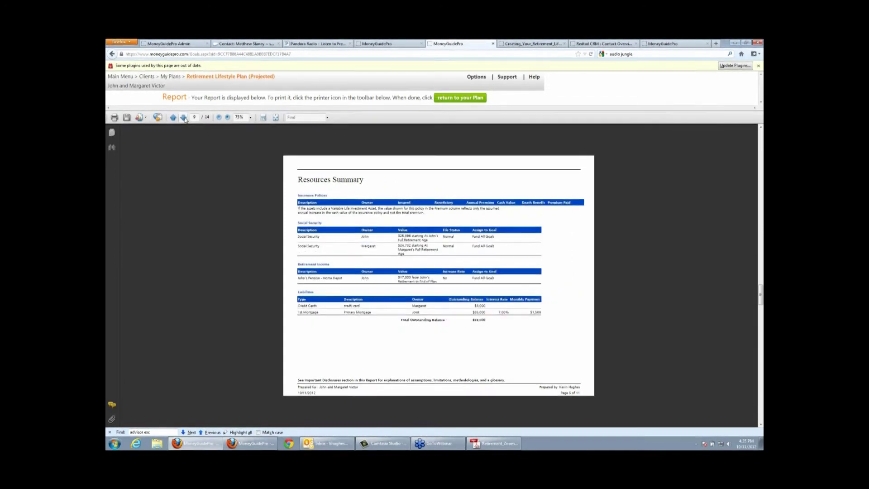
# Review the report's Risk Assessment and Results - Current and Recommended pages through page 14, and return to the plan.
pyautogui.click(185, 118)
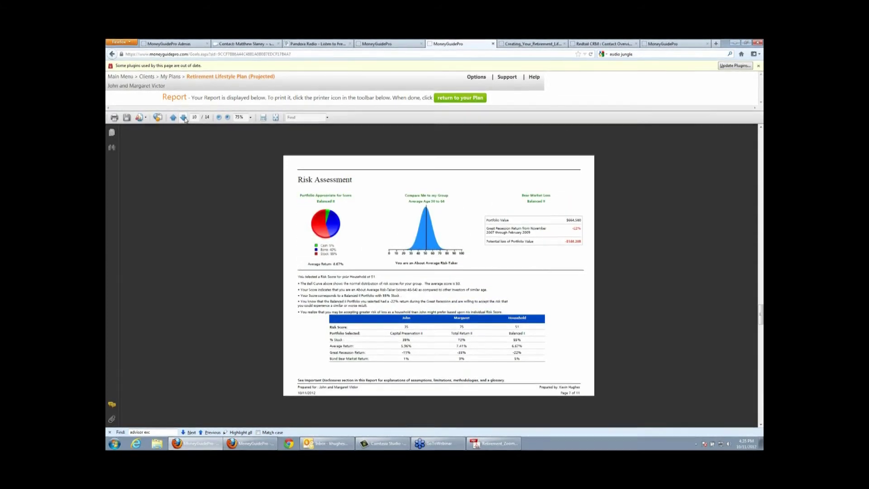
pyautogui.click(184, 118)
pyautogui.click(184, 118)
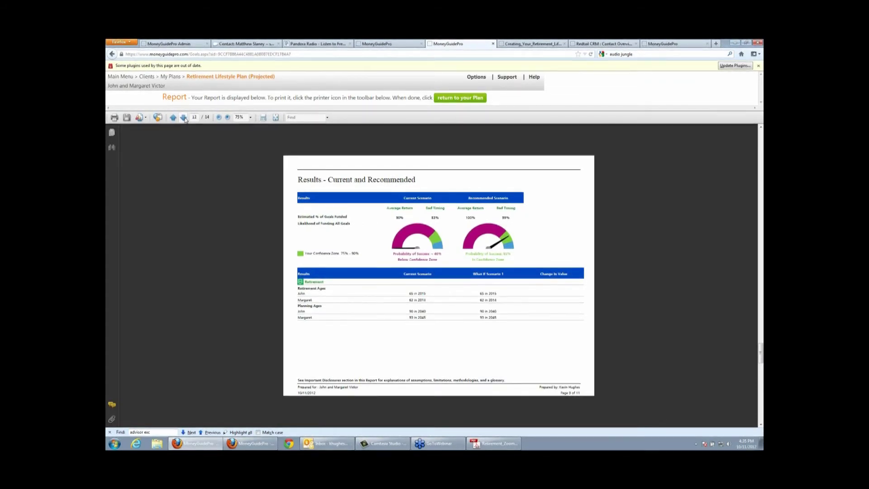
pyautogui.click(184, 119)
pyautogui.click(184, 118)
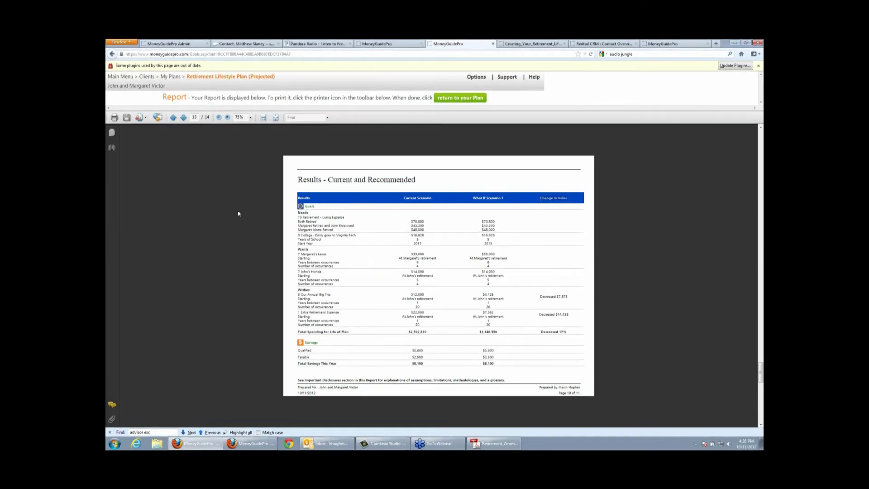
pyautogui.click(185, 119)
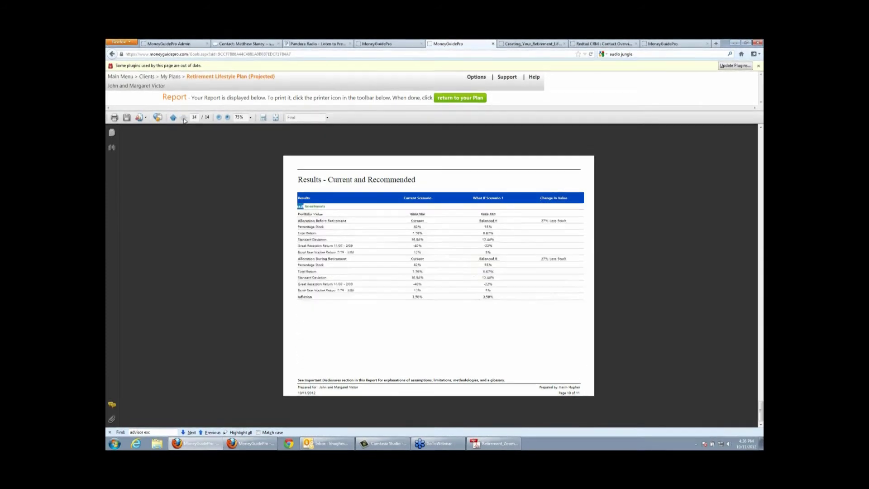
pyautogui.click(464, 98)
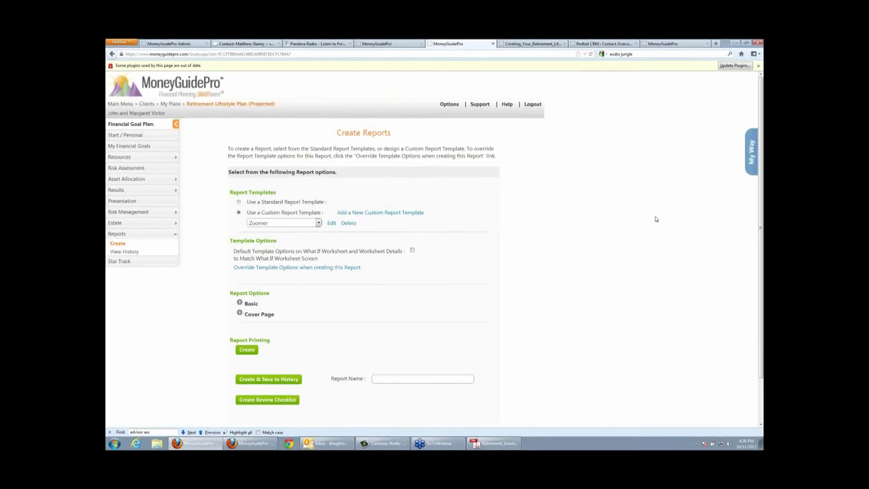
# Log out in the last MoneyGuidePro browser tab, circle the 14-Day Free Trial offer on the home page, and erase the mark.
pyautogui.click(677, 44)
pyautogui.click(533, 94)
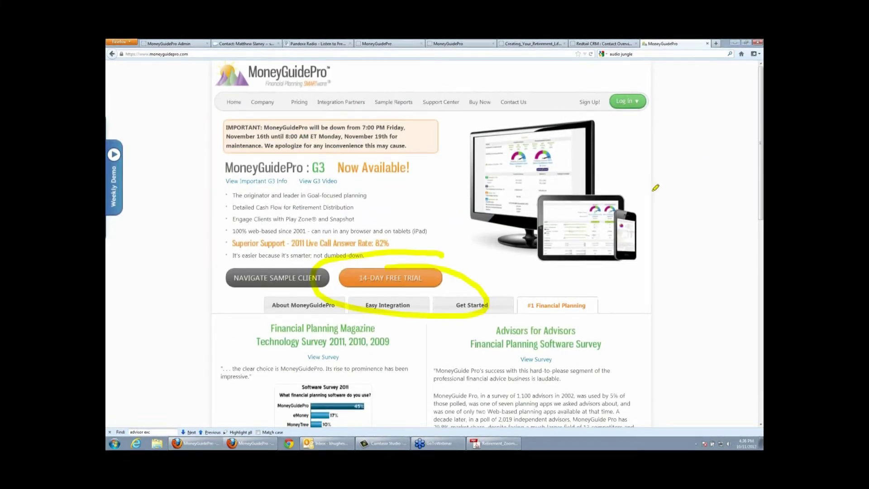
pyautogui.click(674, 206)
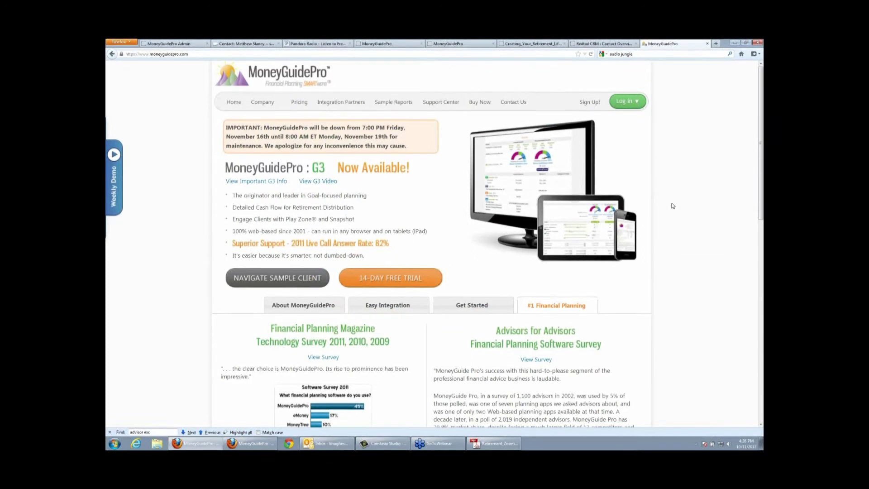
# Open the website's Sample Reports, highlight the 217-page Full Financial Goal Plan entry, and erase the mark.
pyautogui.click(390, 103)
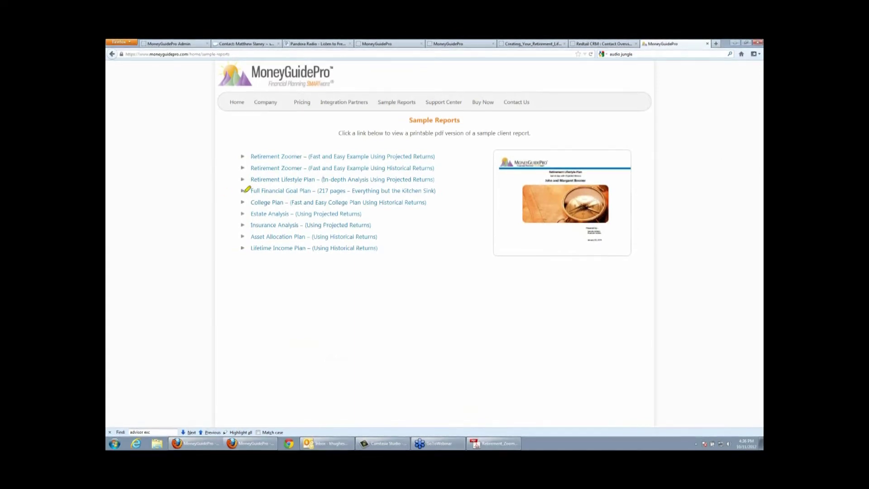
pyautogui.moveTo(245, 191); pyautogui.dragTo(440, 188)
pyautogui.rightClick(633, 138)
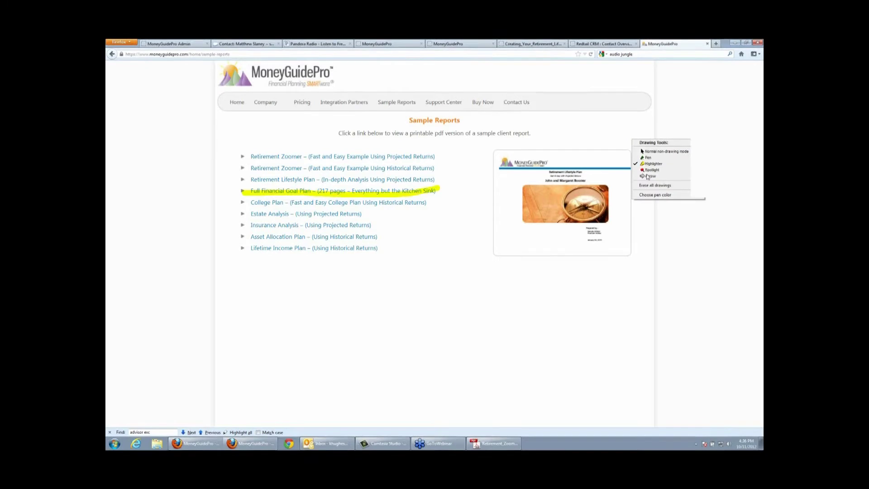
pyautogui.click(673, 107)
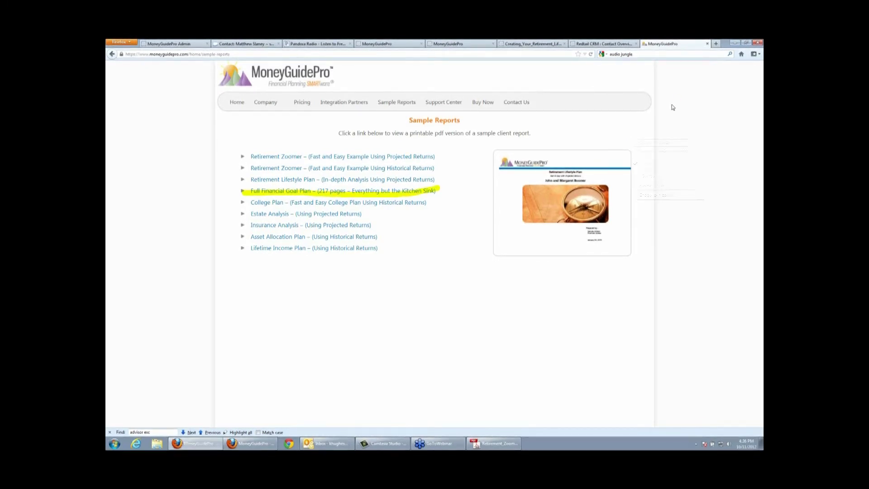
pyautogui.rightClick(675, 118)
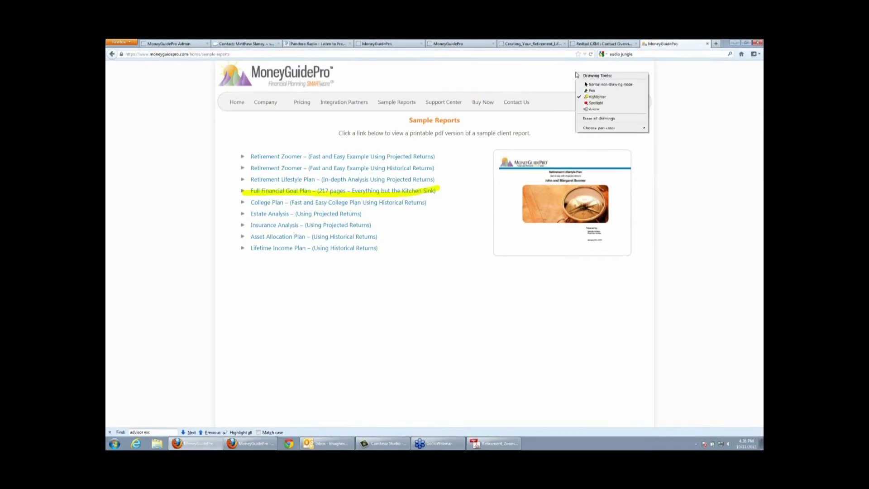
pyautogui.rightClick(676, 141)
pyautogui.press('Escape')
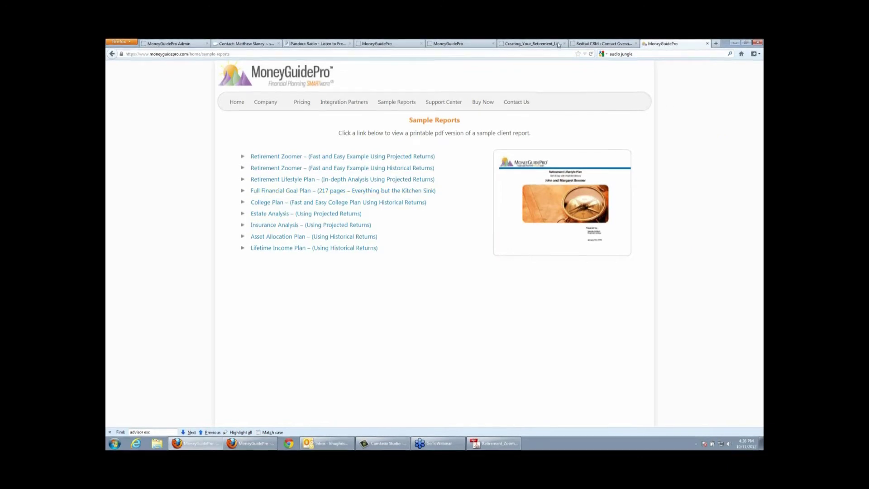
# Open the clients' My Snapshot overview, highlight its tabs, recommended scenario results and Net Worth section, and erase the marks.
pyautogui.click(463, 45)
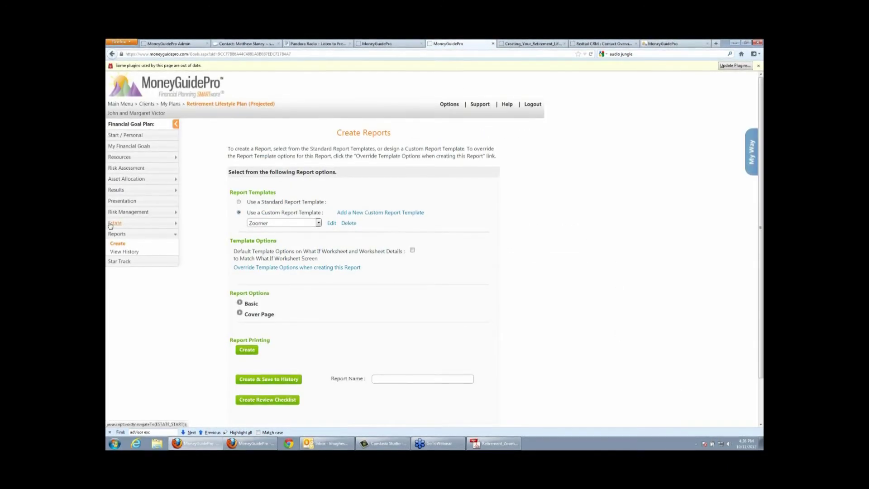
pyautogui.click(167, 105)
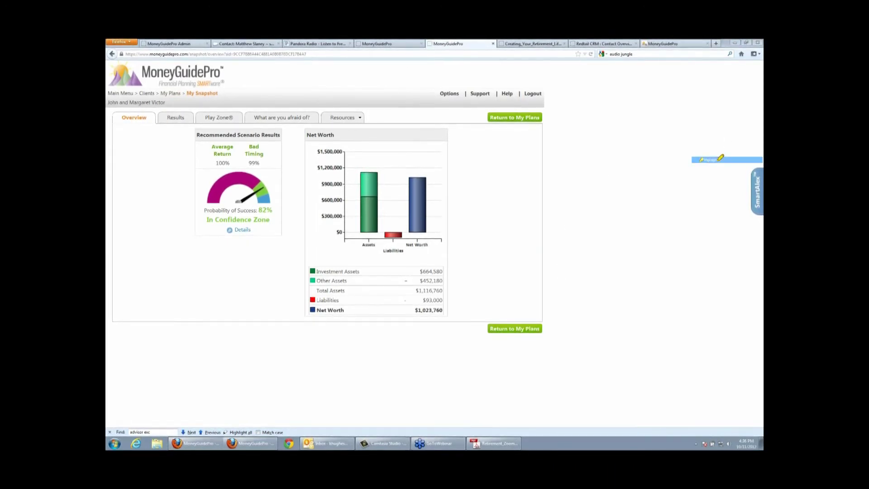
pyautogui.click(720, 158)
pyautogui.moveTo(110, 120)
pyautogui.mouseDown()
pyautogui.moveTo(319, 105)
pyautogui.moveTo(374, 119)
pyautogui.mouseUp()
pyautogui.moveTo(325, 173)
pyautogui.mouseDown()
pyautogui.moveTo(179, 217)
pyautogui.moveTo(295, 145)
pyautogui.mouseUp()
pyautogui.moveTo(466, 164); pyautogui.dragTo(301, 360)
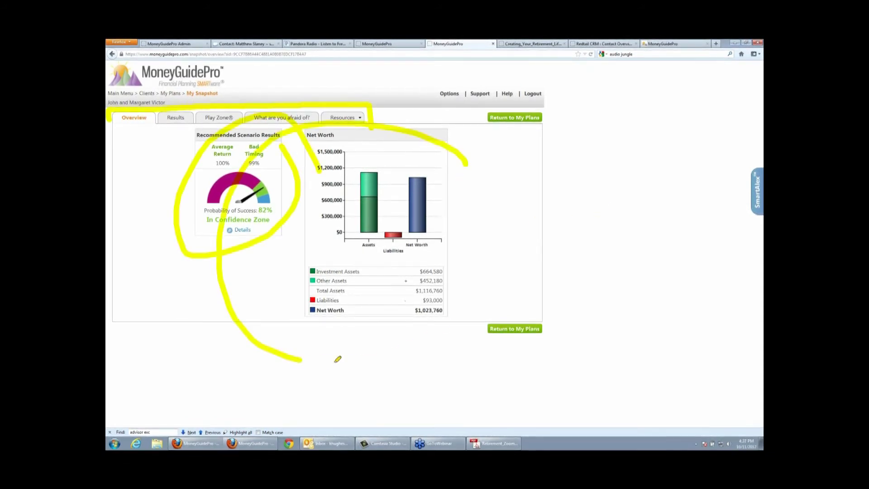
pyautogui.rightClick(573, 158)
pyautogui.click(607, 203)
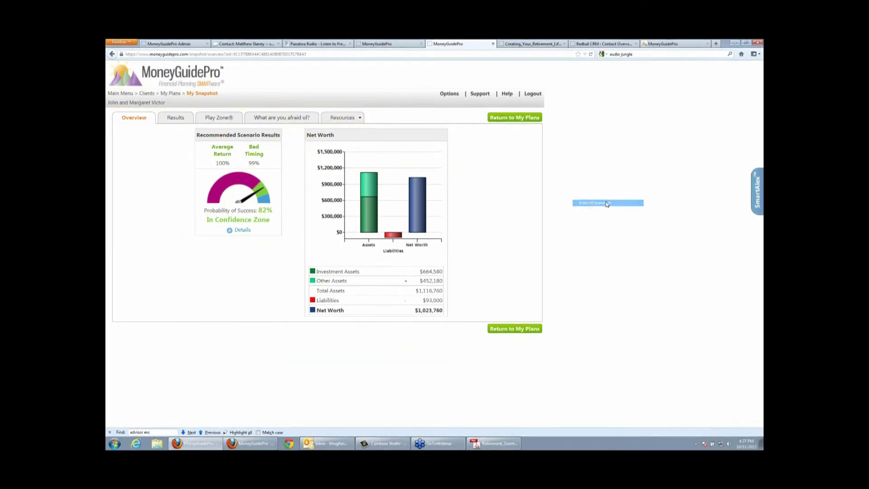
# Examine My Snapshot's What are you afraid of? sliders, including inflation, and the Play Zone's options for saving and resetting scenarios.
pyautogui.click(267, 118)
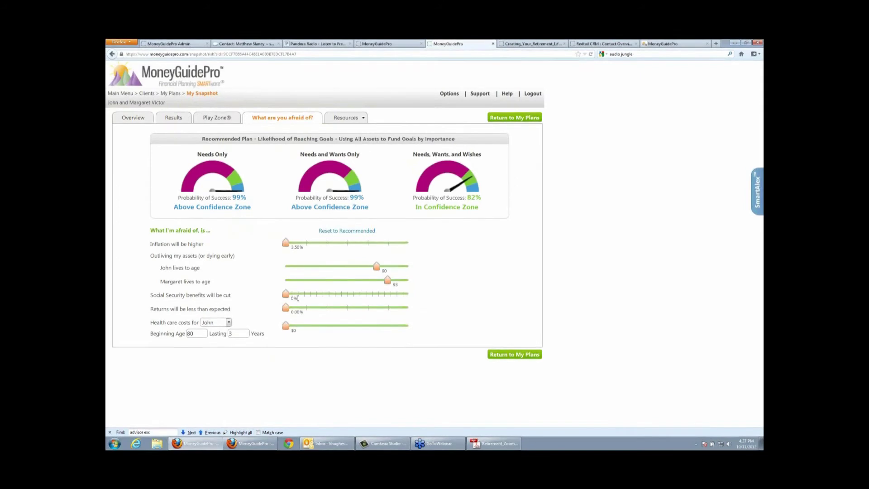
pyautogui.moveTo(287, 247); pyautogui.dragTo(348, 247)
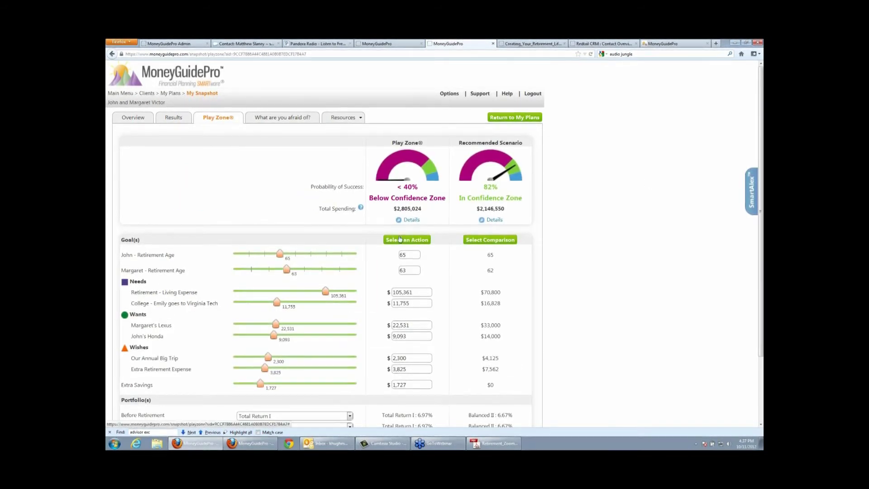
pyautogui.click(416, 242)
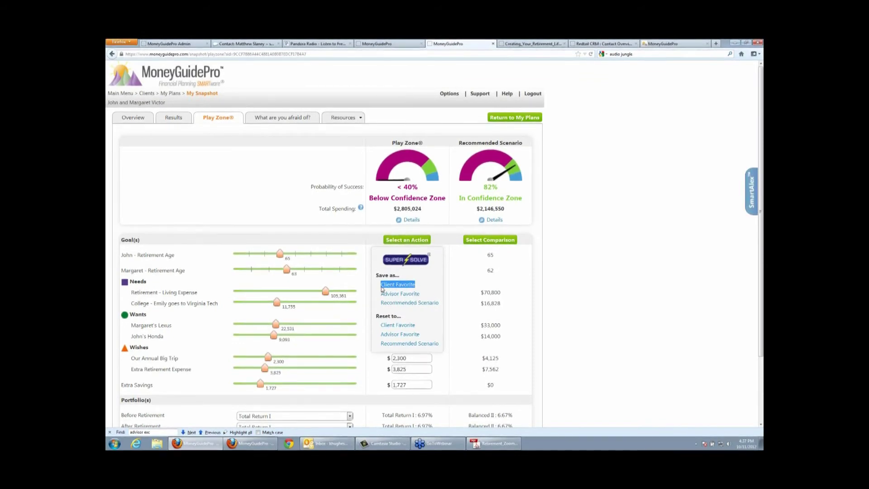
pyautogui.click(408, 240)
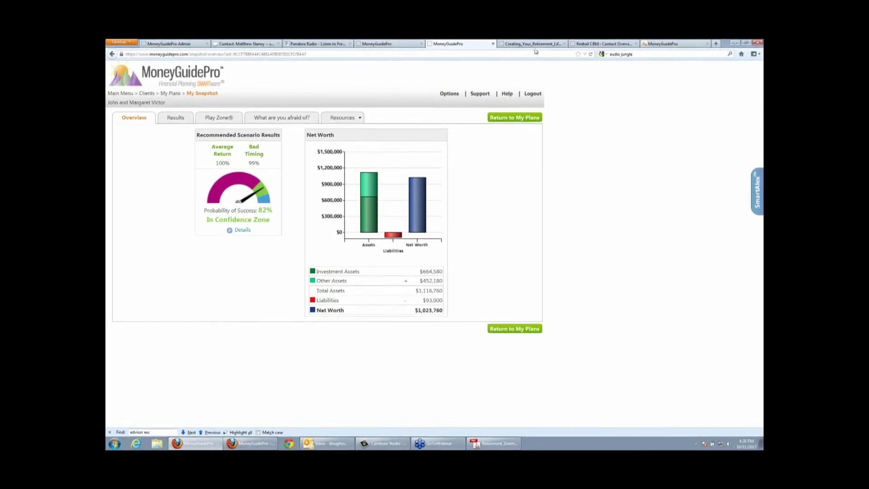
# Open the Contact Us page of the MoneyGuidePro website and point out the Customer Support and Individual Sales headings.
pyautogui.click(669, 43)
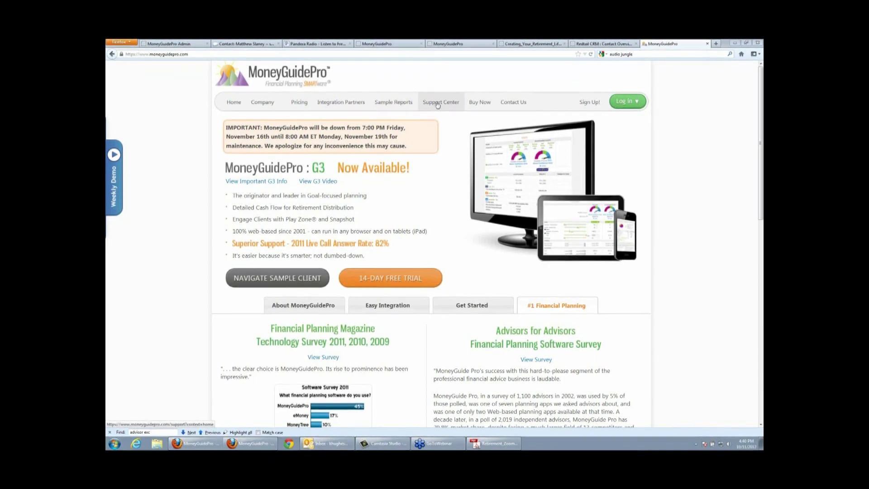
pyautogui.click(517, 108)
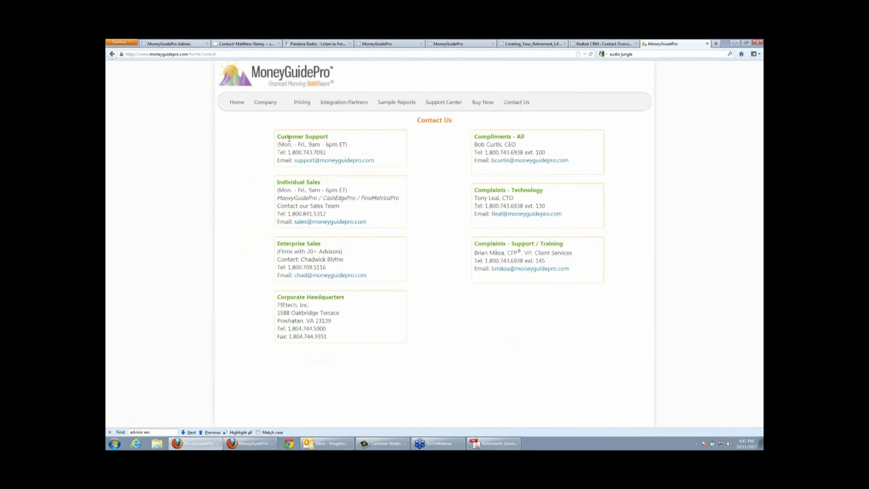
pyautogui.moveTo(281, 137); pyautogui.dragTo(328, 137)
pyautogui.moveTo(279, 181); pyautogui.dragTo(333, 183)
pyautogui.click(334, 182)
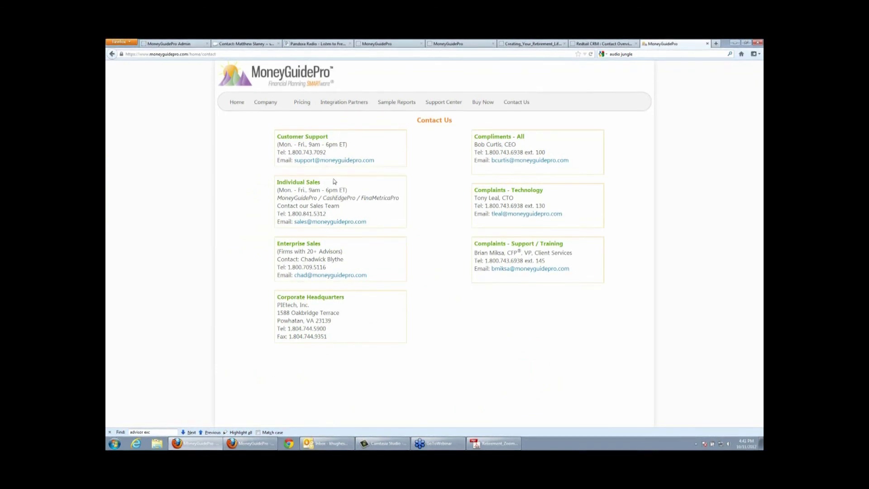